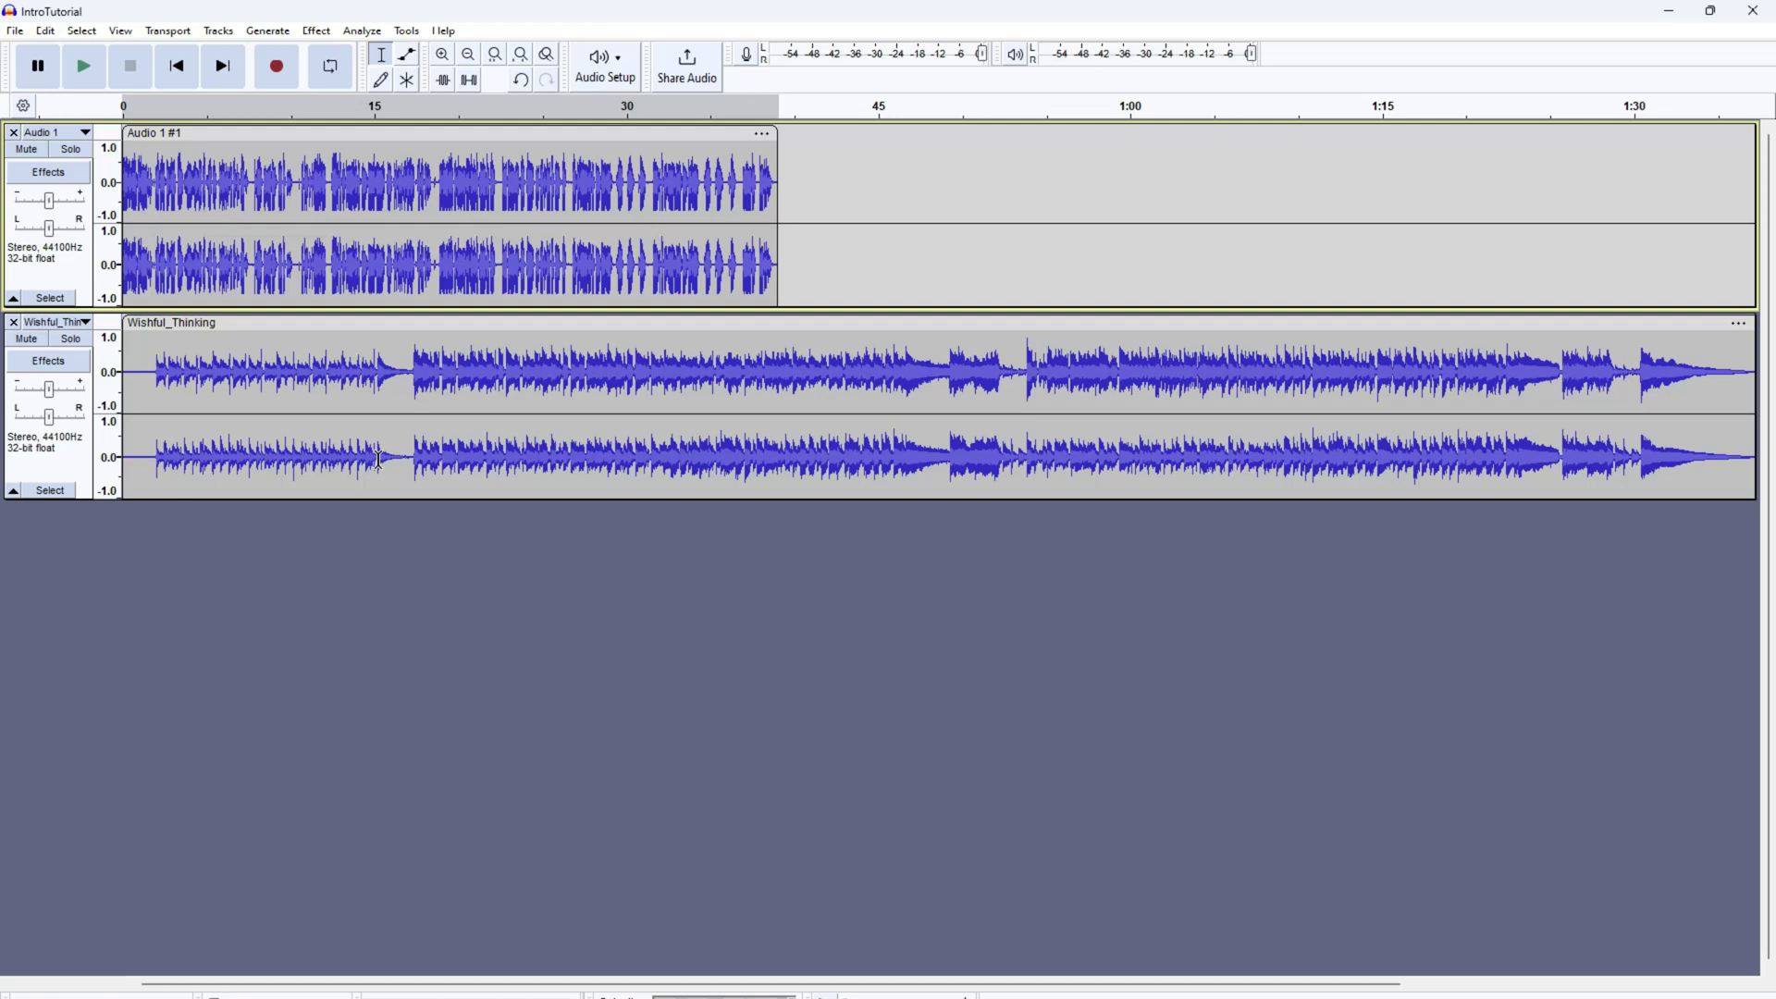
Step: Move the Wishful_Thinking track above the Audio 1 track and shift the voice clip to start at about 3 s
click(319, 138)
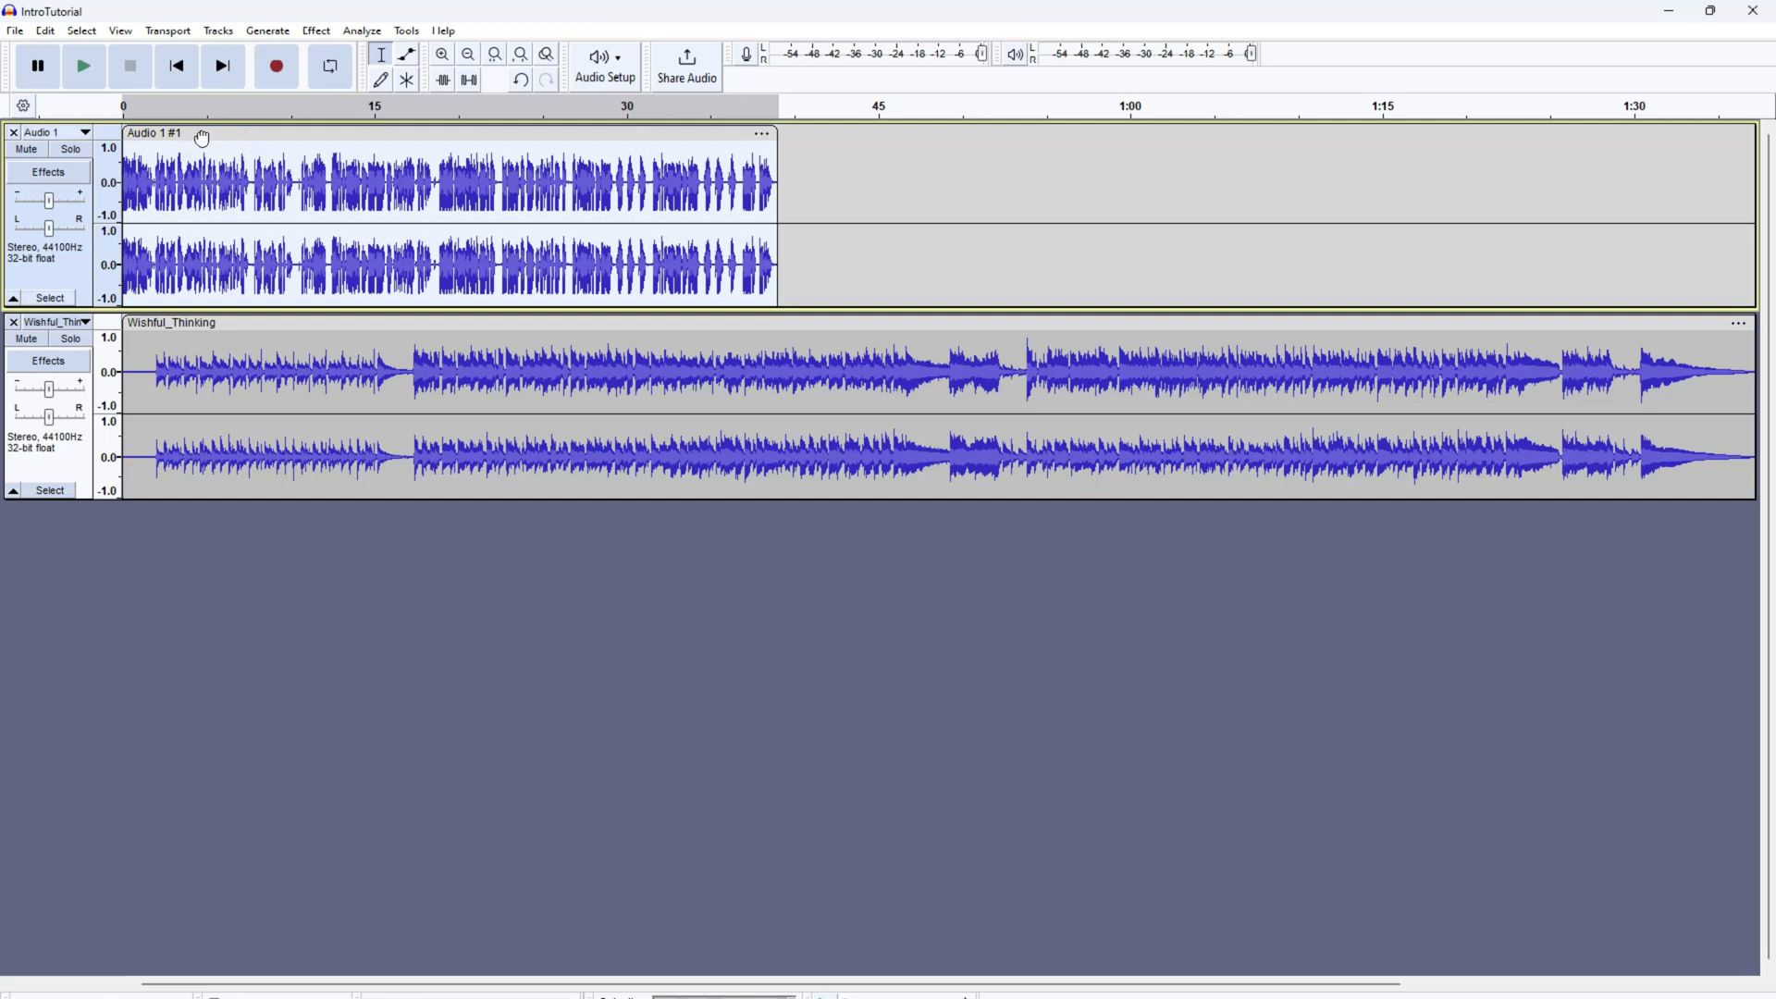
drag(202, 138, 245, 147)
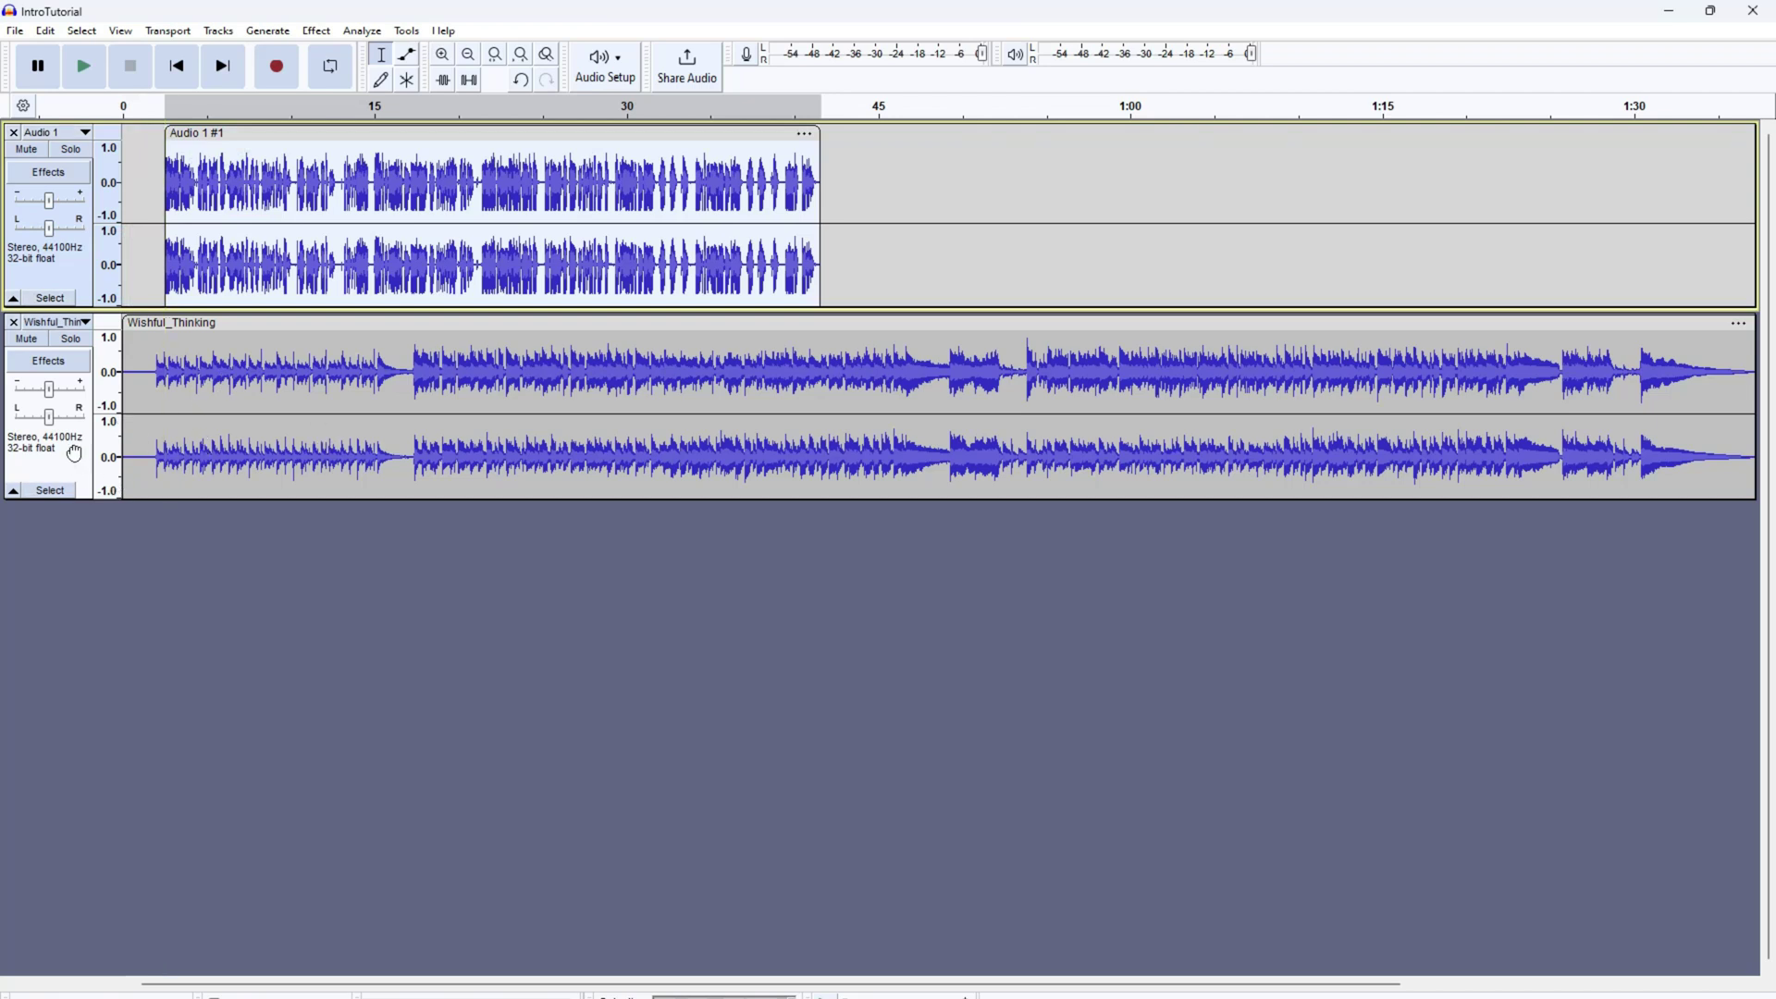
drag(74, 454, 104, 218)
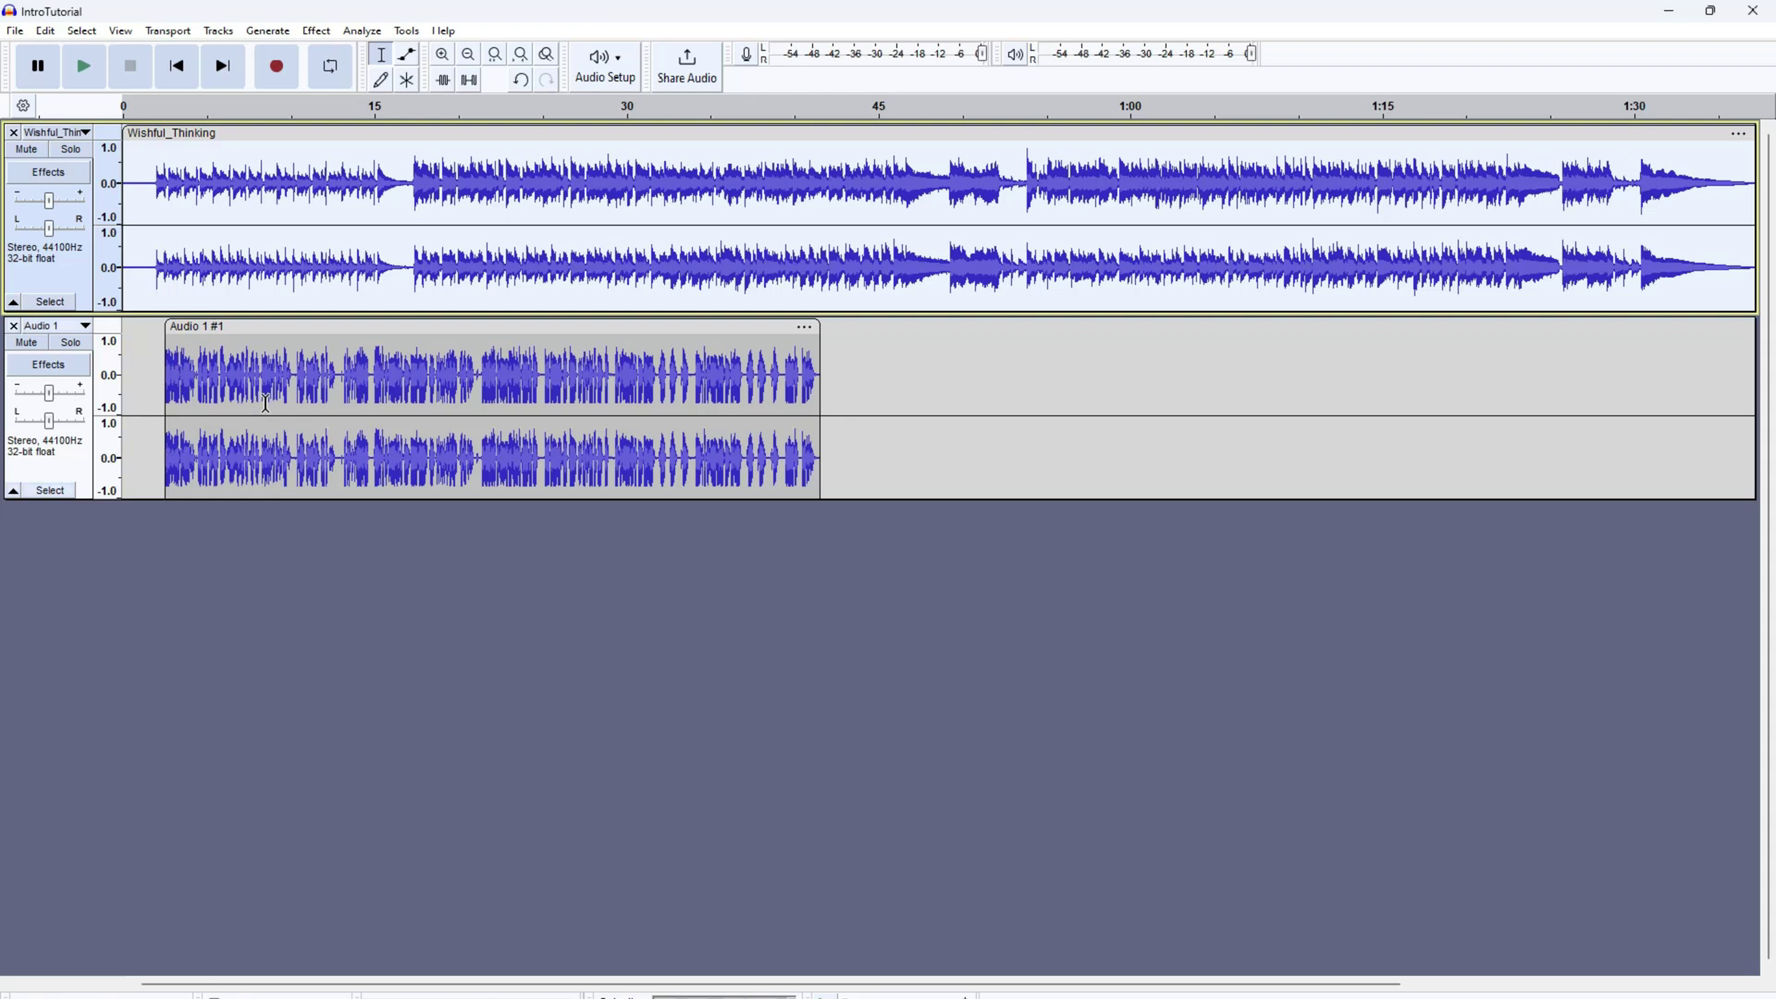
click(224, 329)
drag(224, 329, 231, 328)
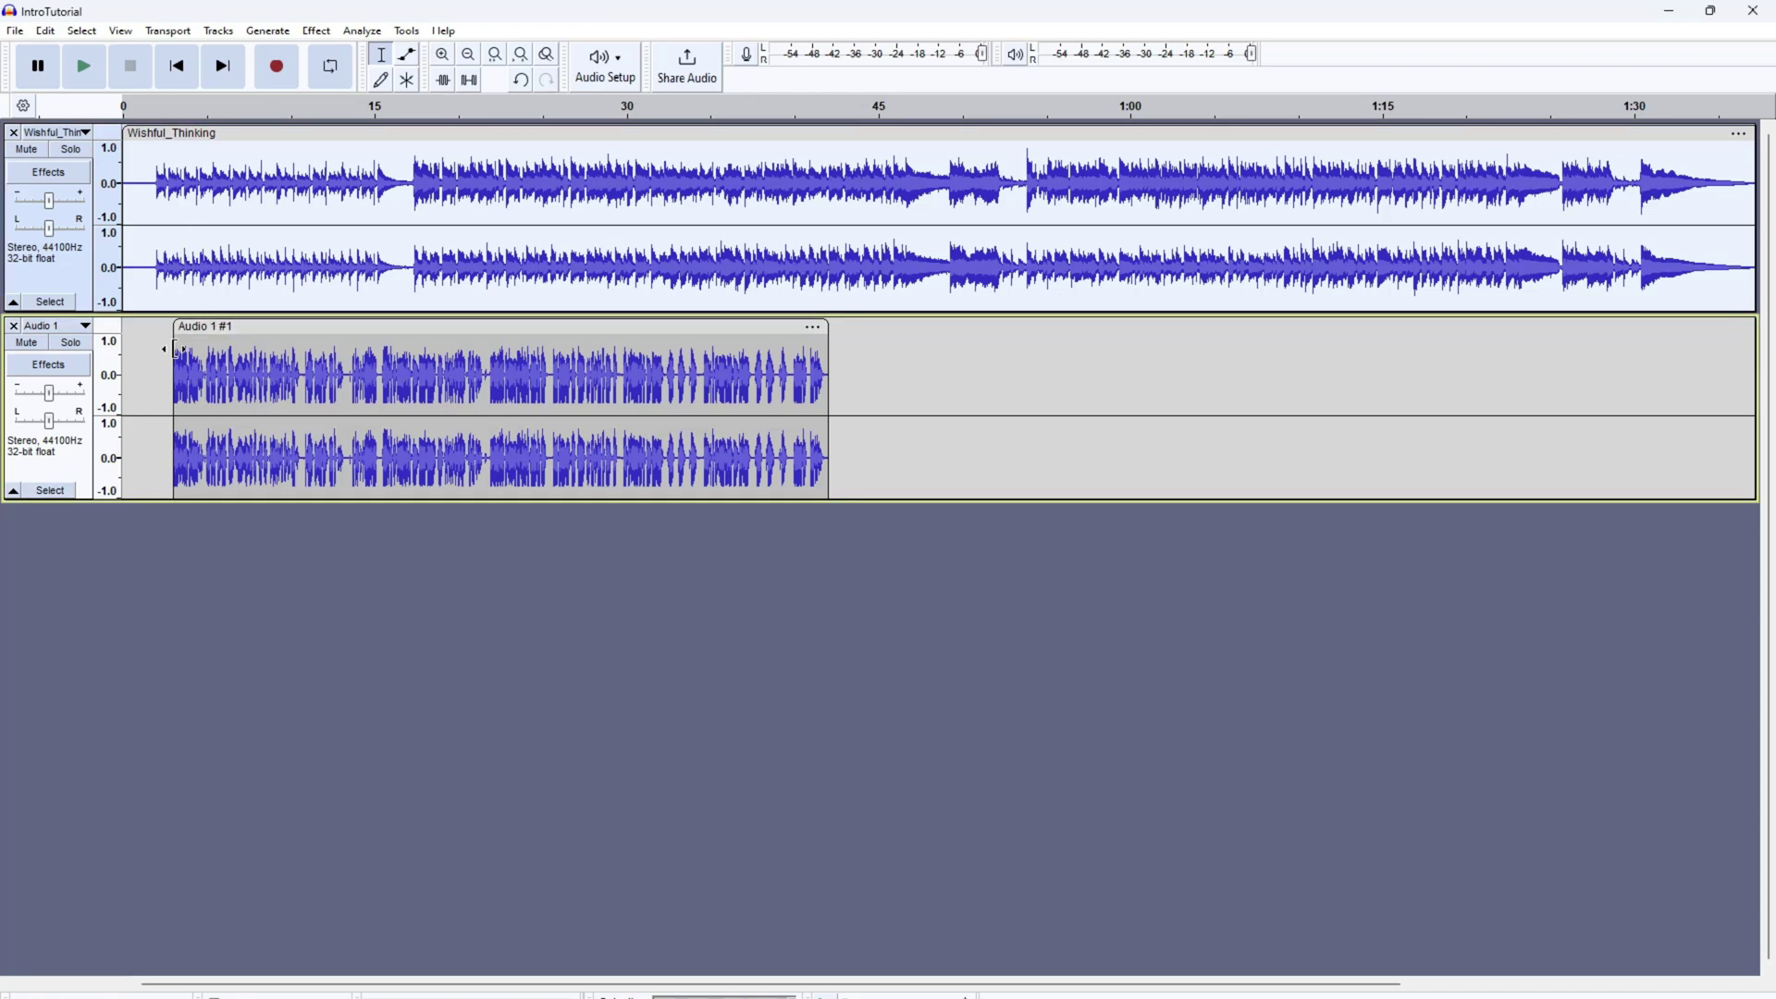
click(153, 185)
drag(148, 174, 171, 298)
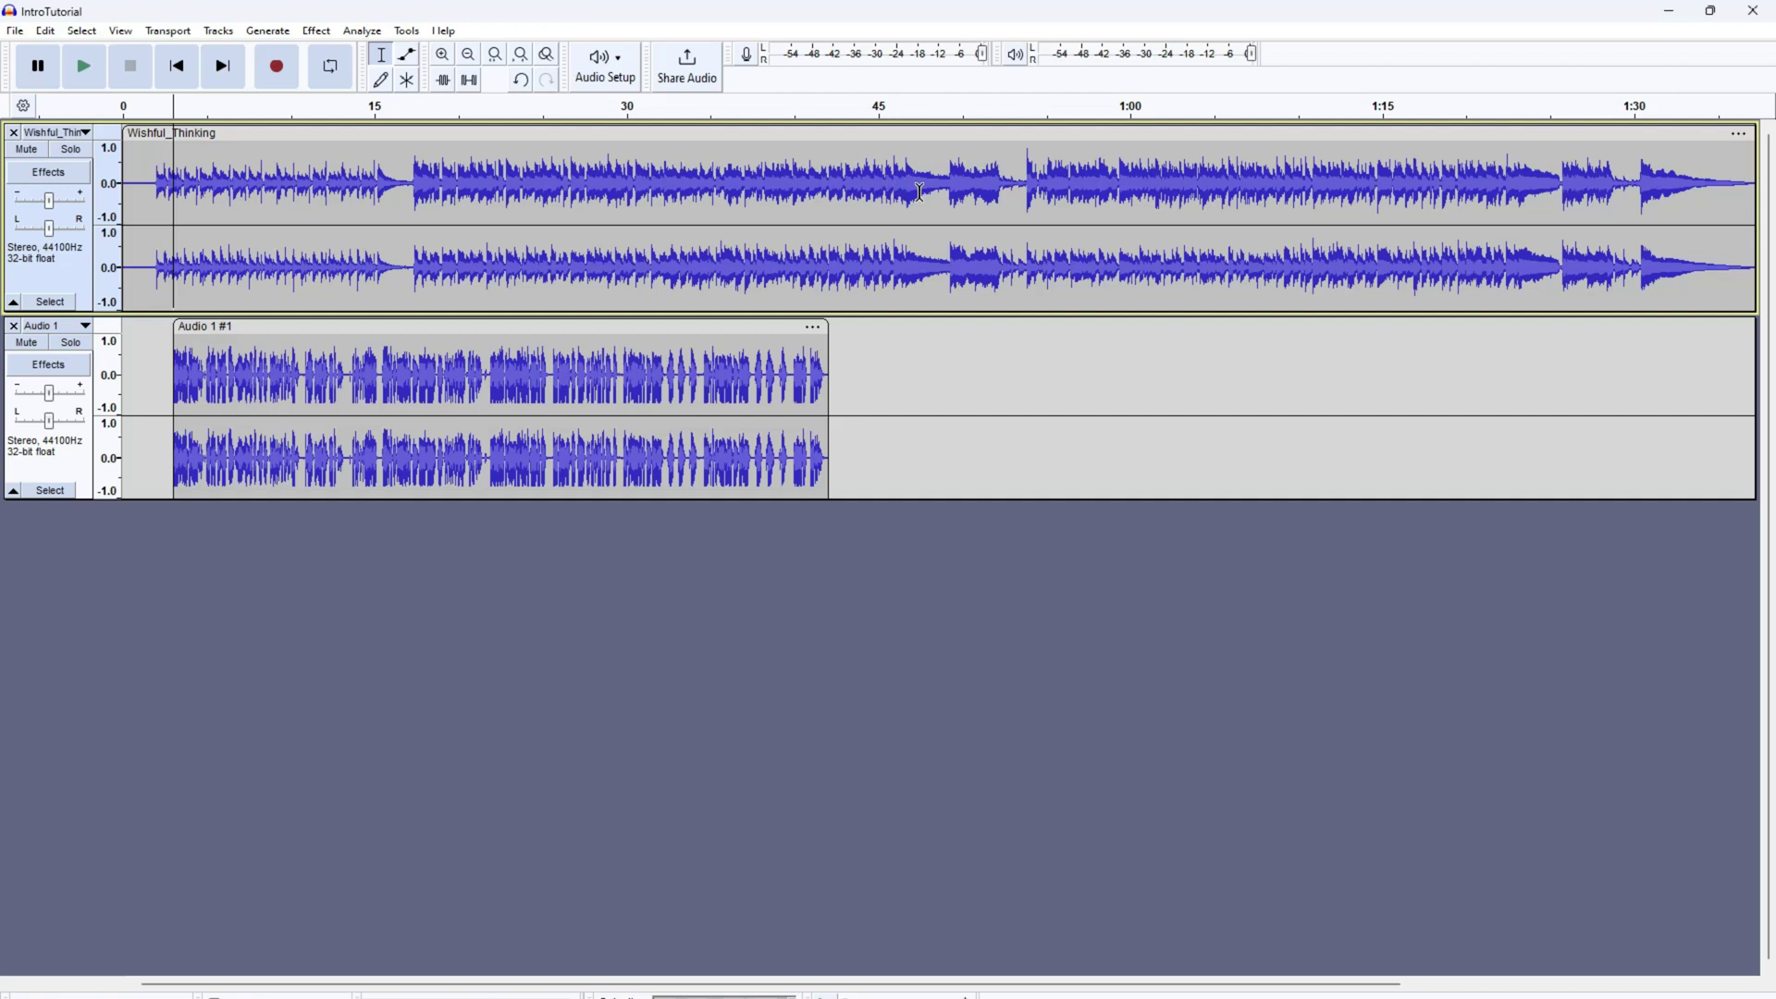
click(1028, 176)
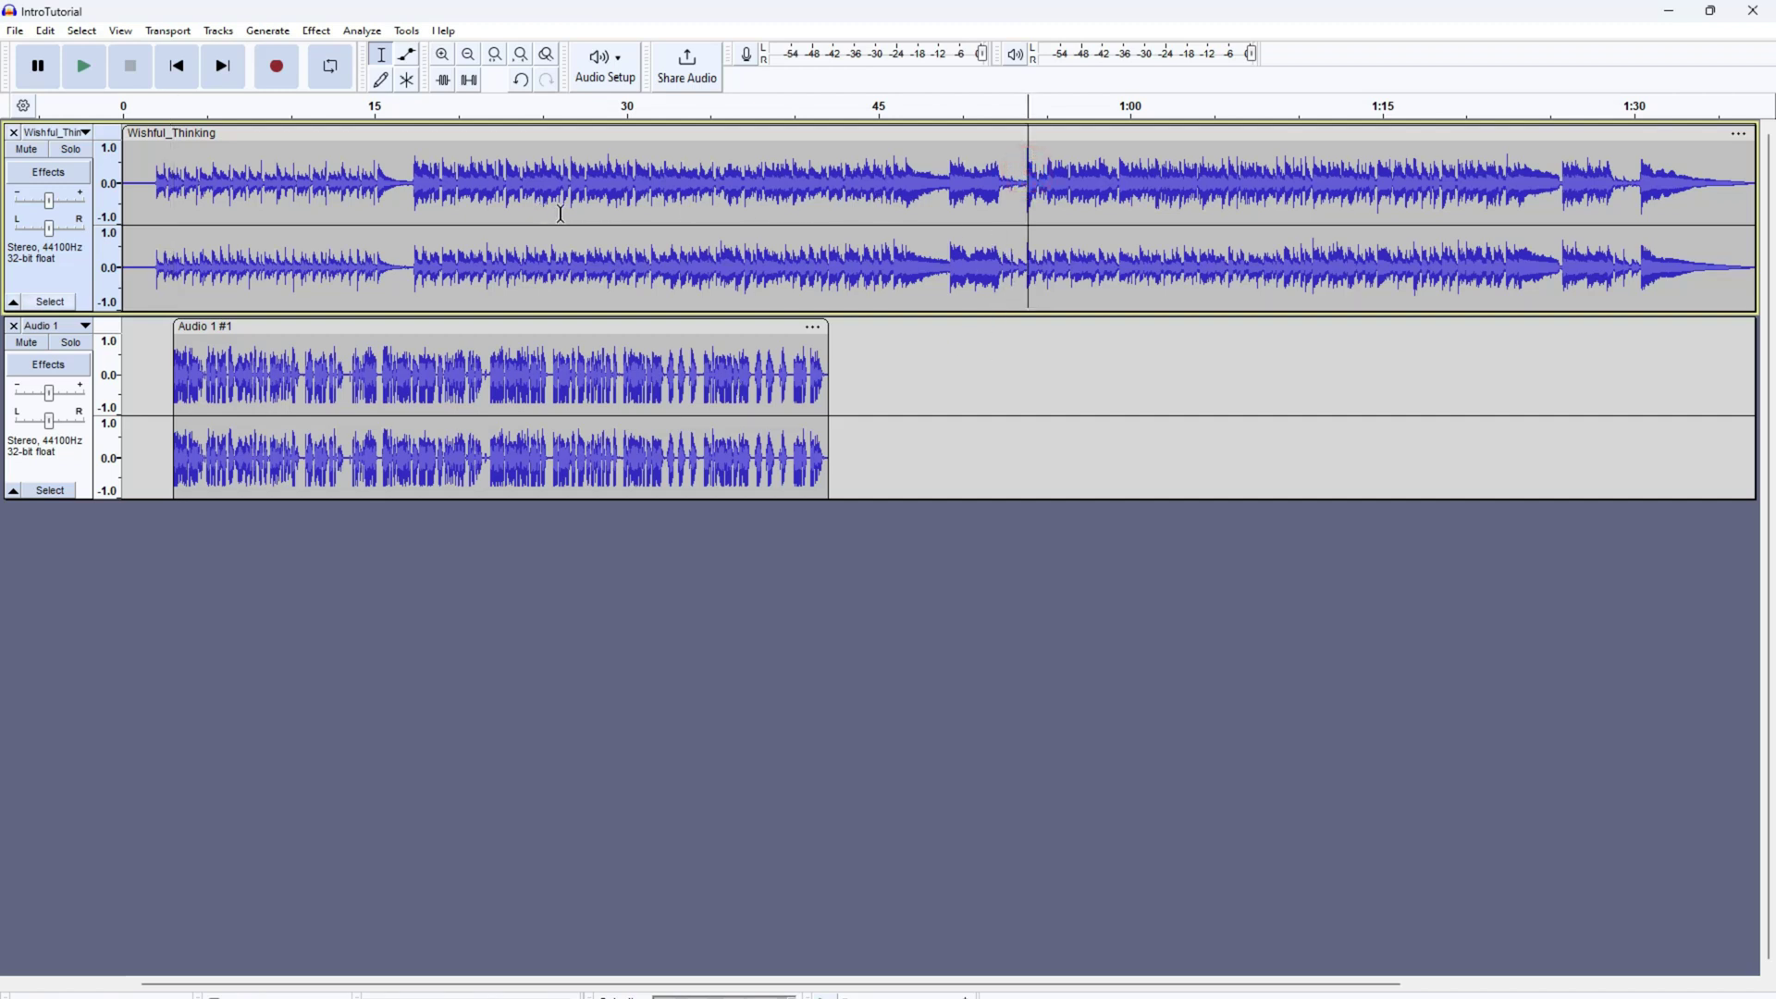
Step: Split the Wishful_Thinking clip at about 49.3 s, right where the music picks up again after its fade
click(948, 171)
key(ctrl+1)
key(ctrl+1)
key(ctrl+1)
key(ctrl+1)
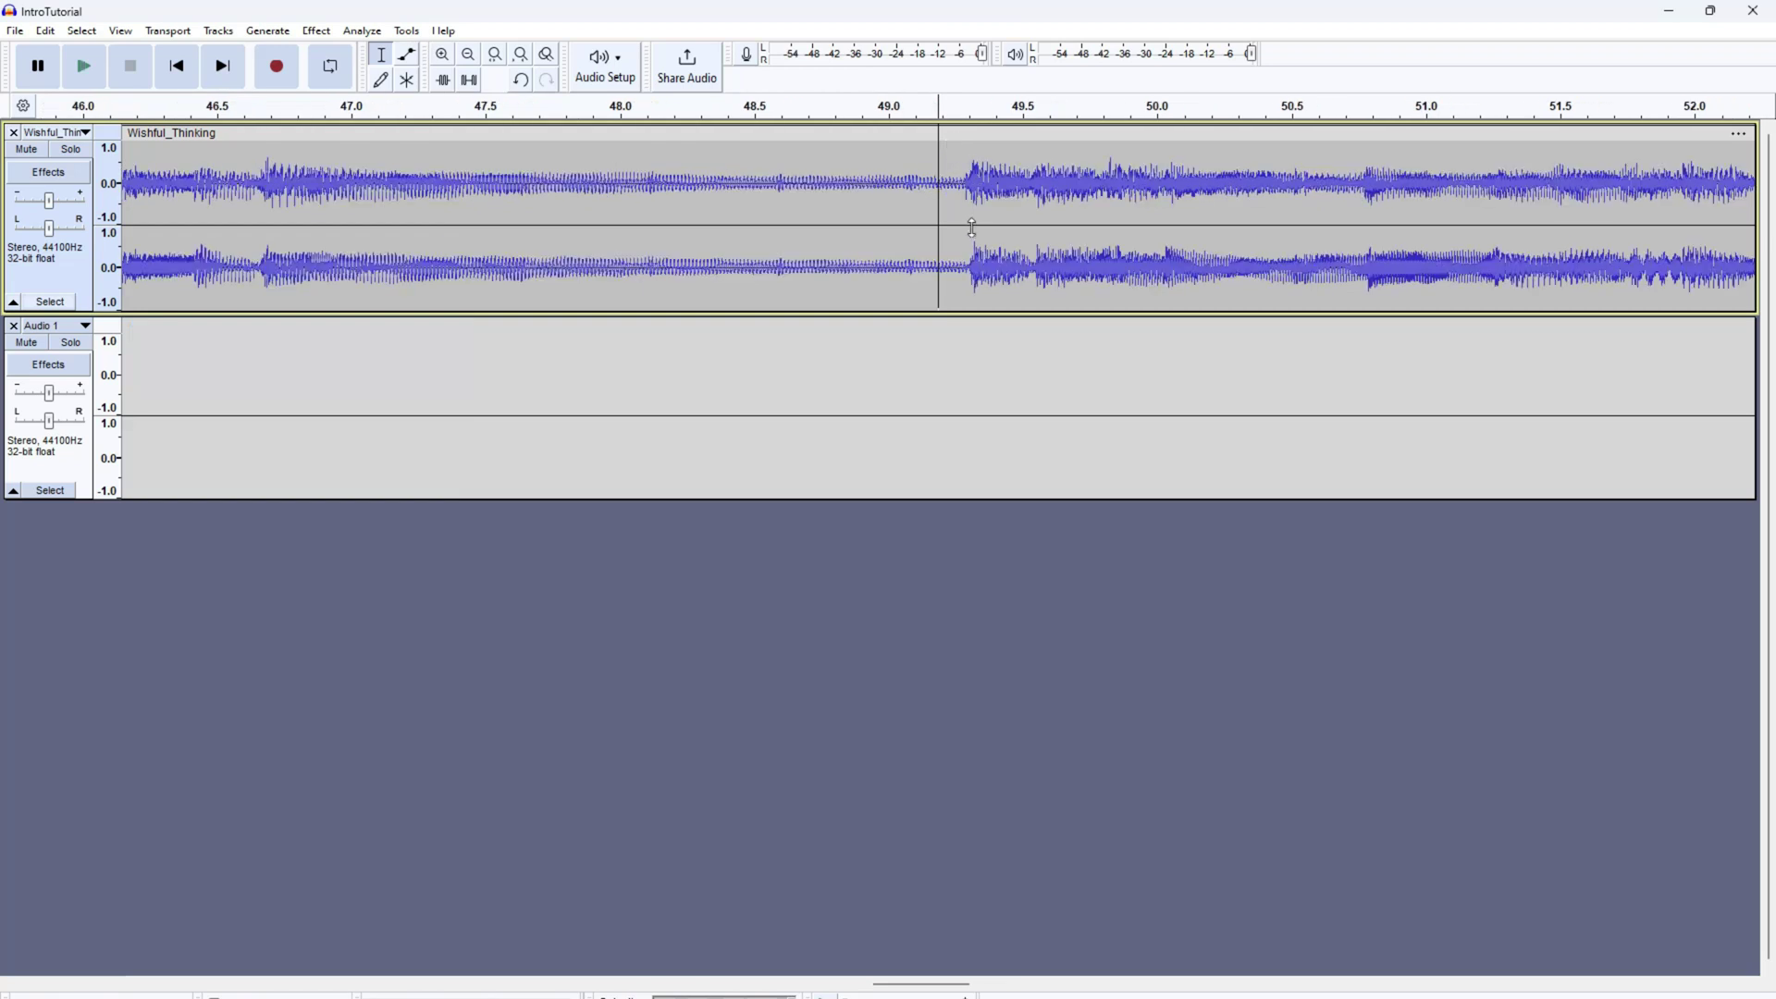
click(967, 165)
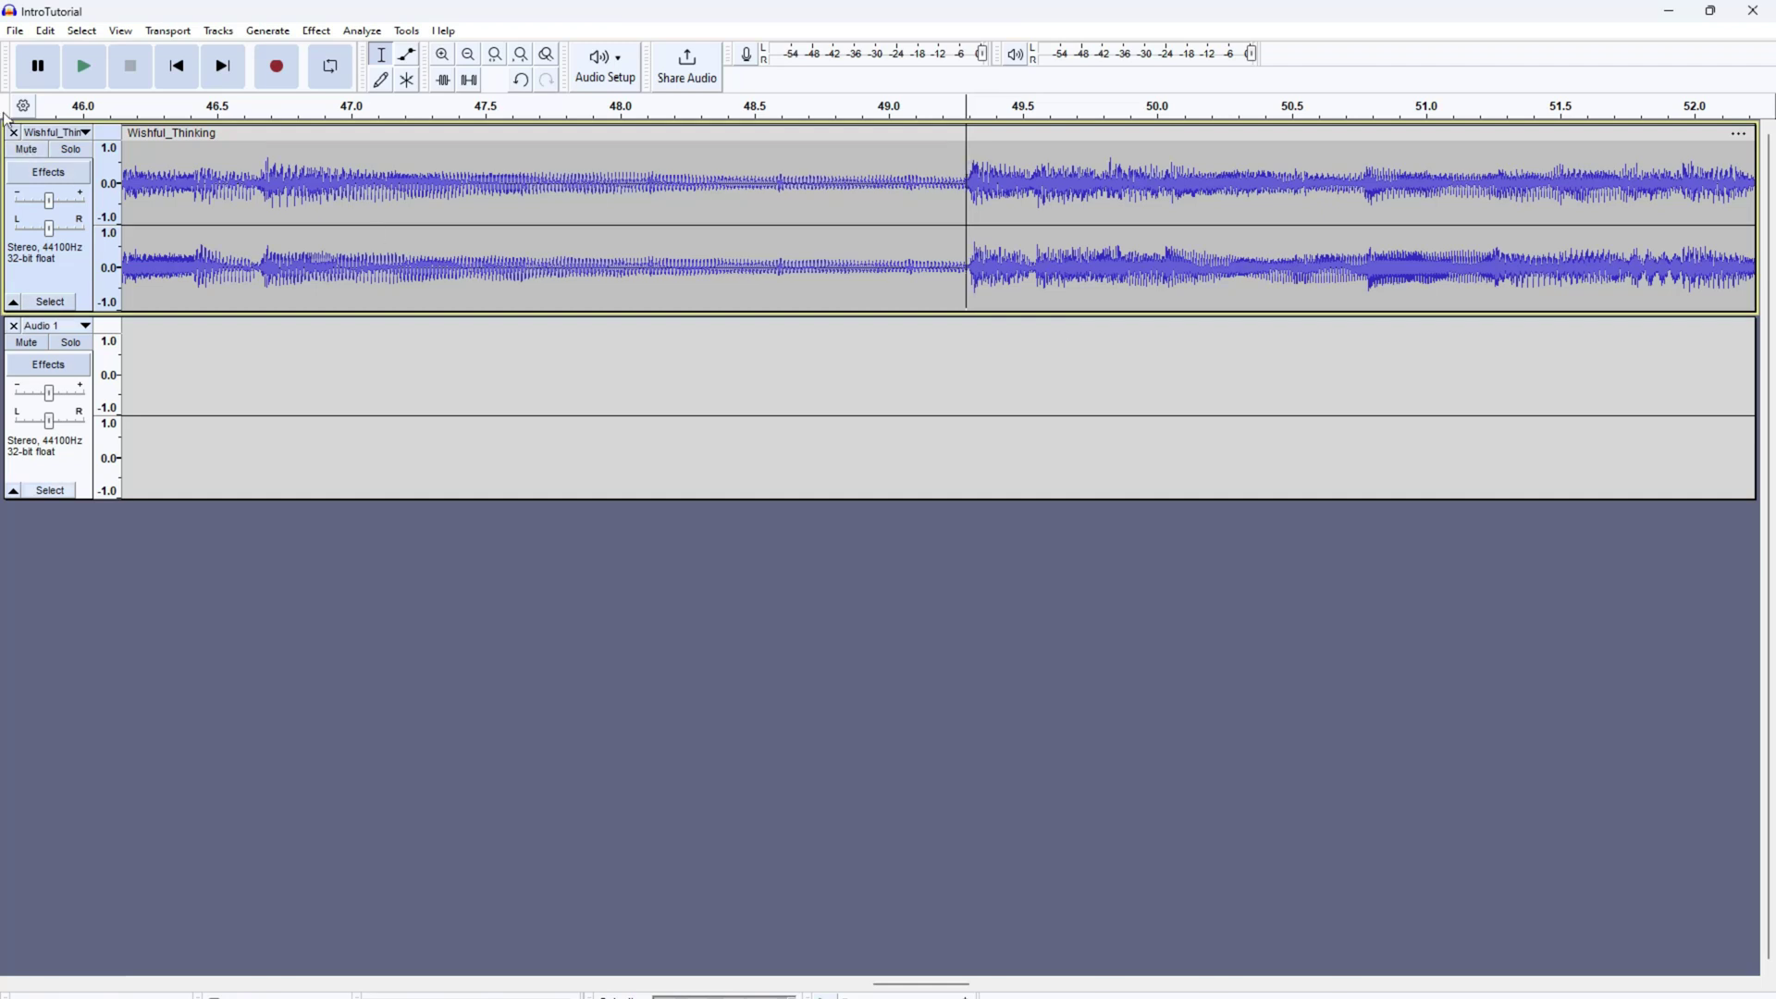
click(51, 37)
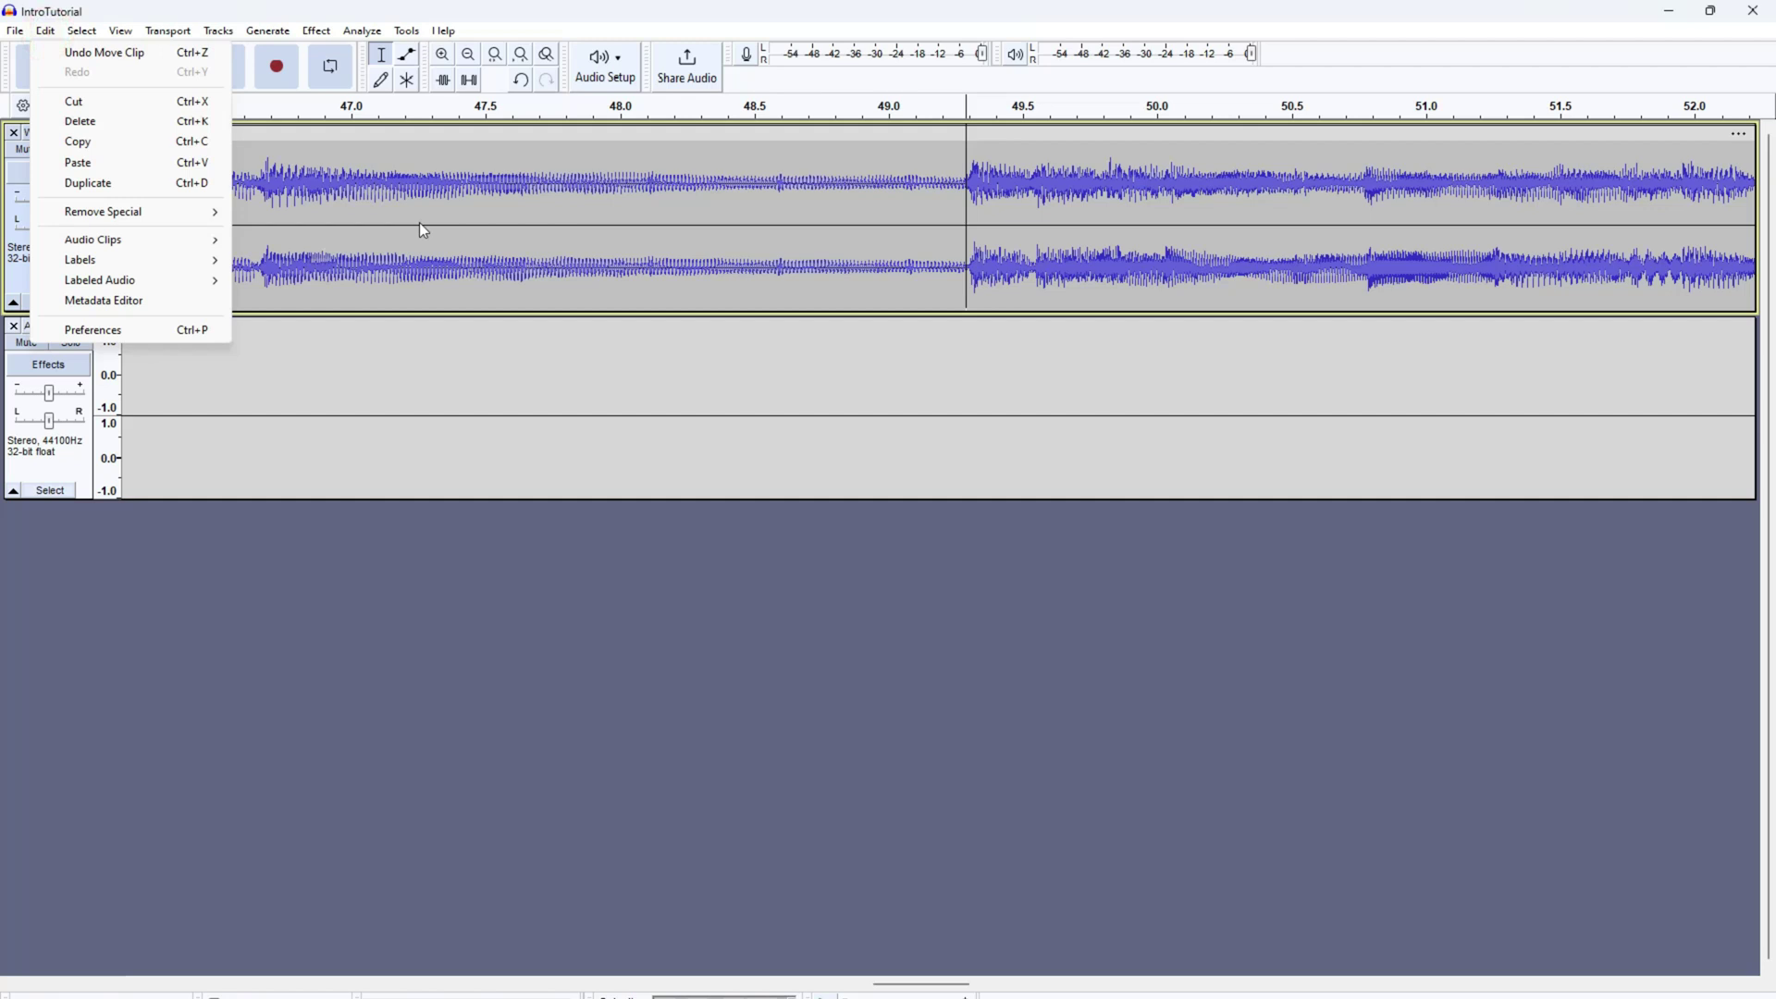
mouse_move(167, 248)
click(273, 240)
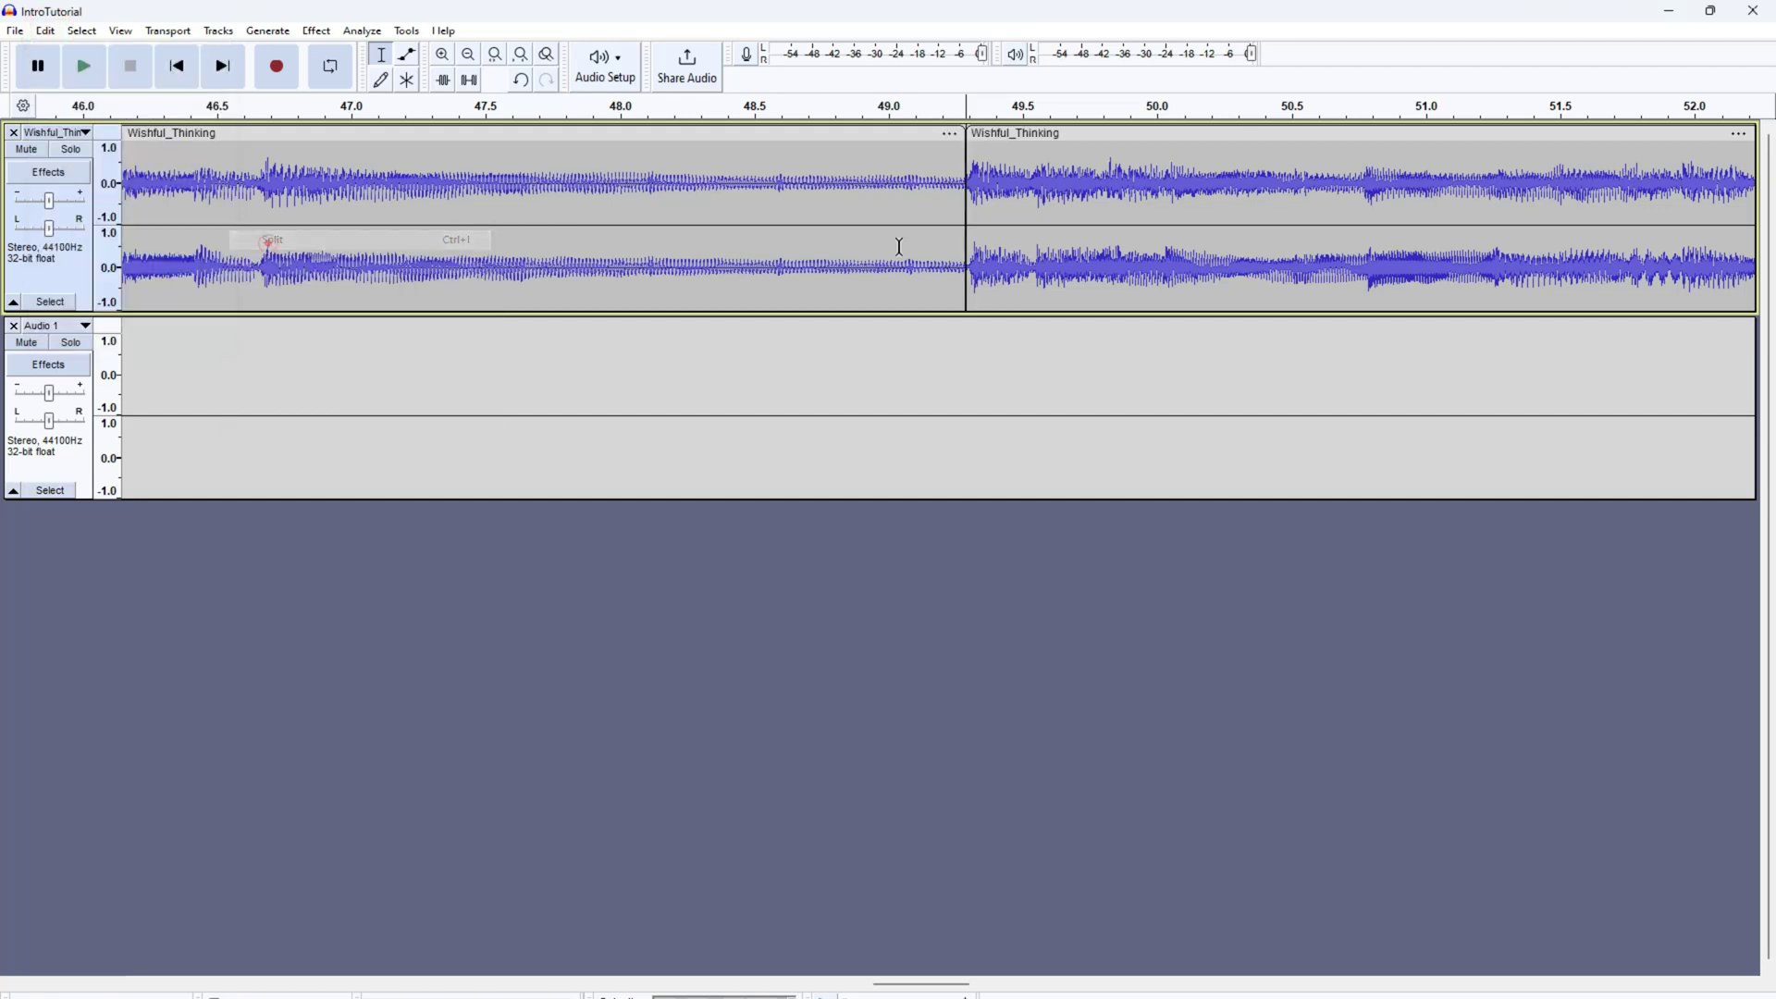
key(ctrl+z)
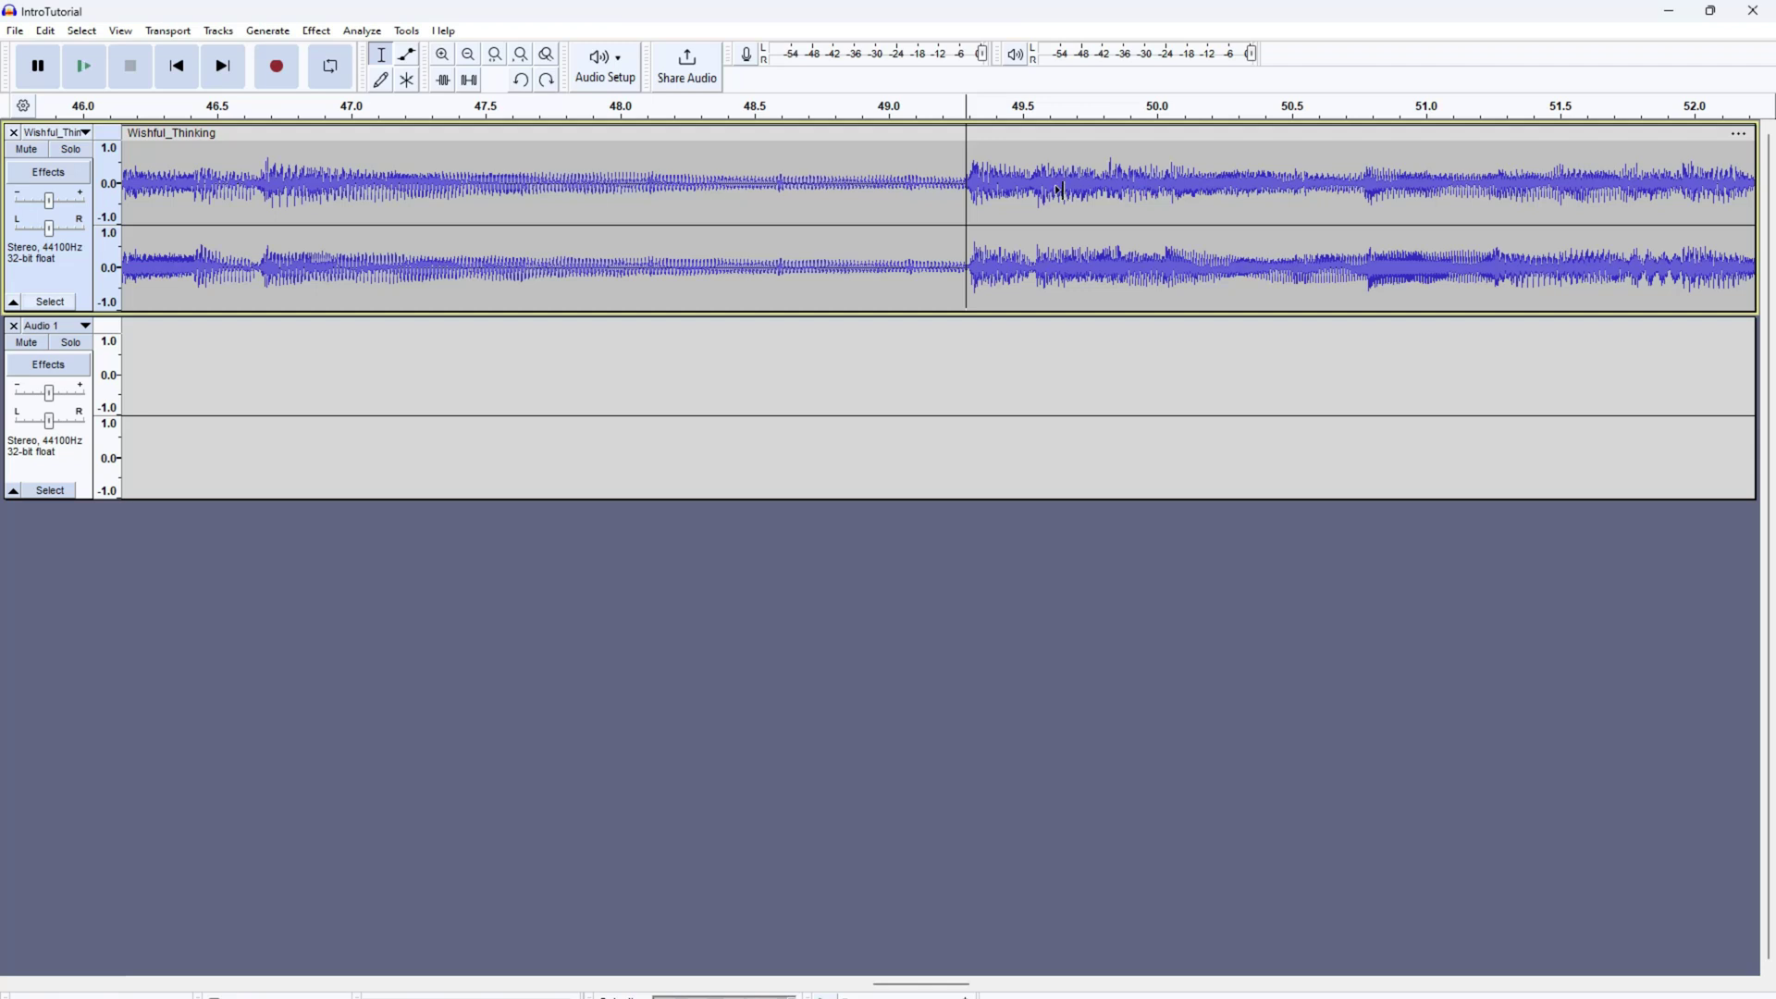
key(ctrl+y)
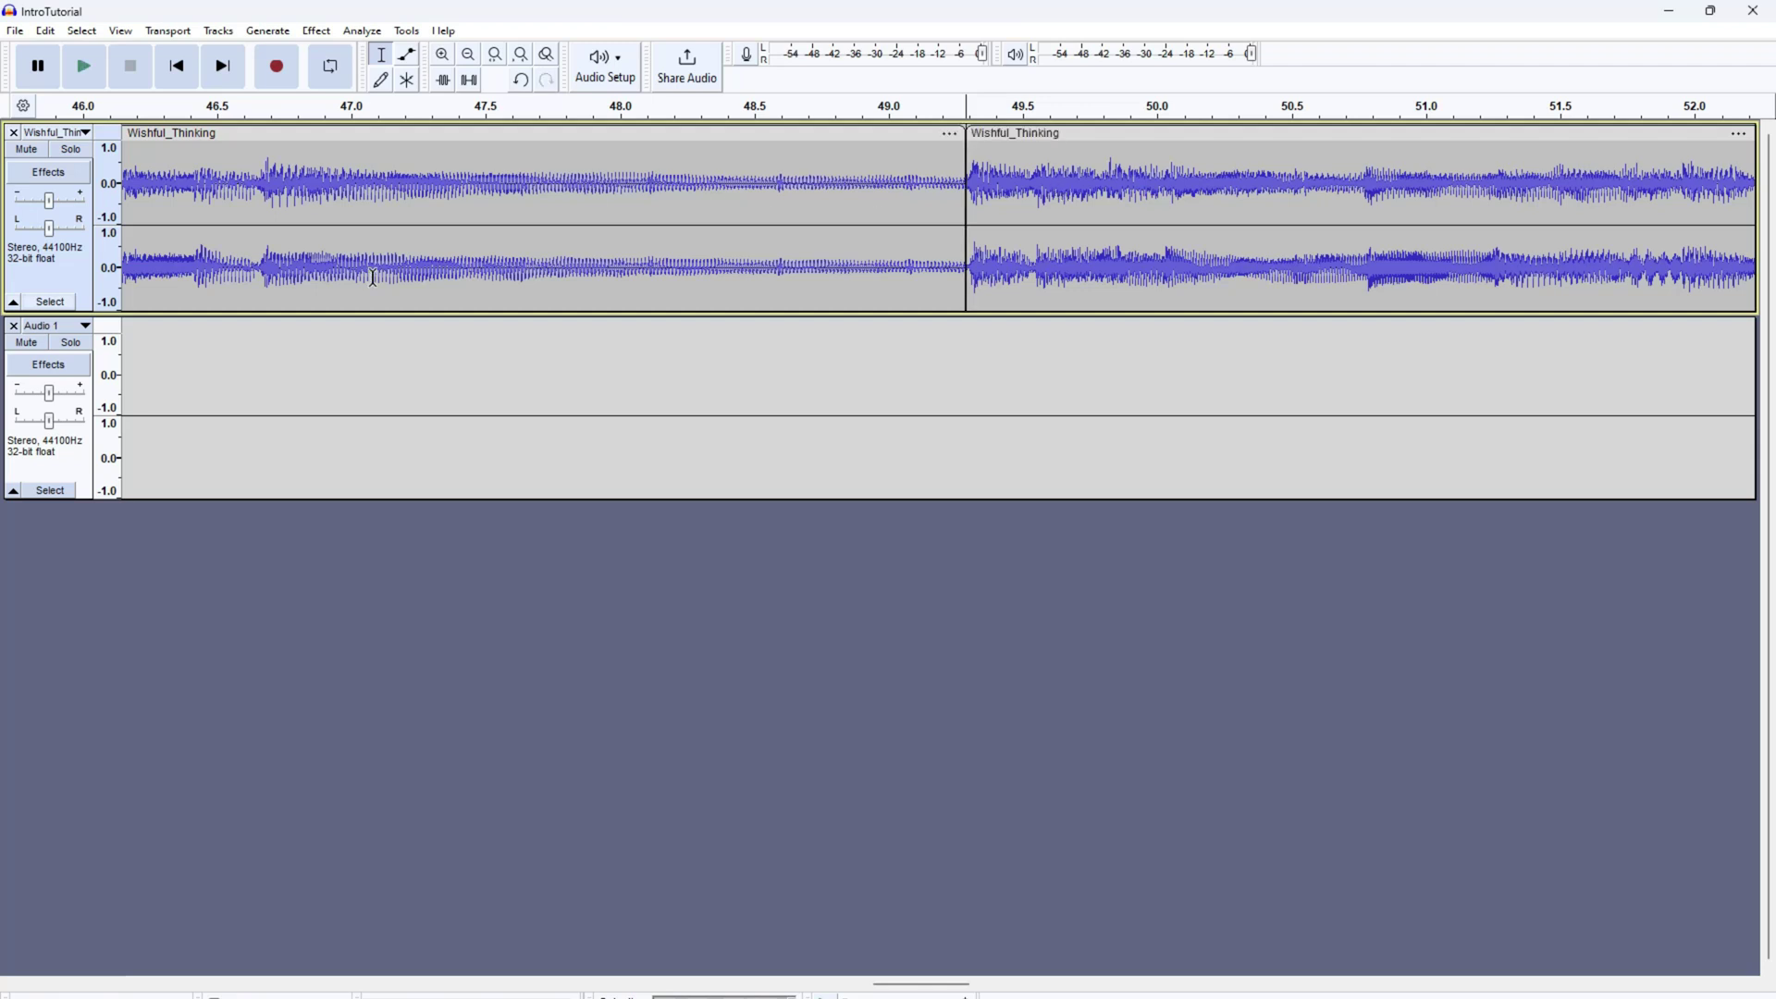
Step: Delete the part of the Wishful_Thinking music that follows the split
key(ctrl+3)
key(ctrl+3)
key(ctrl+3)
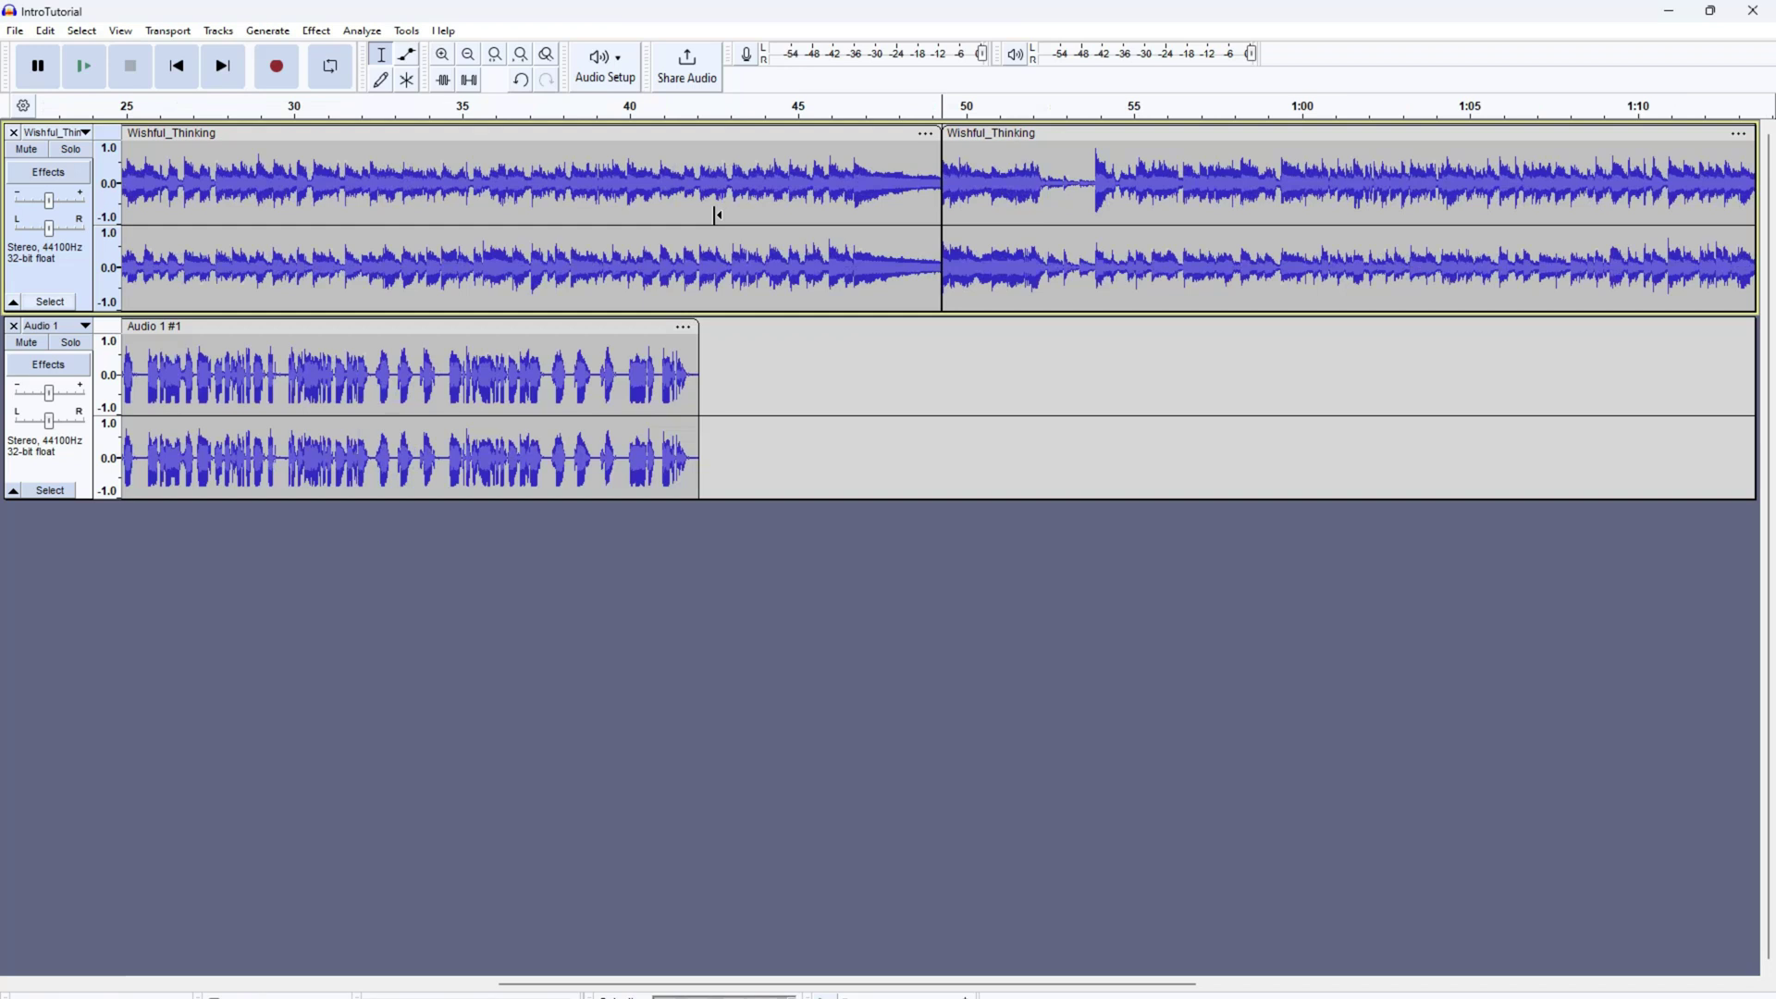
click(1078, 133)
key(Delete)
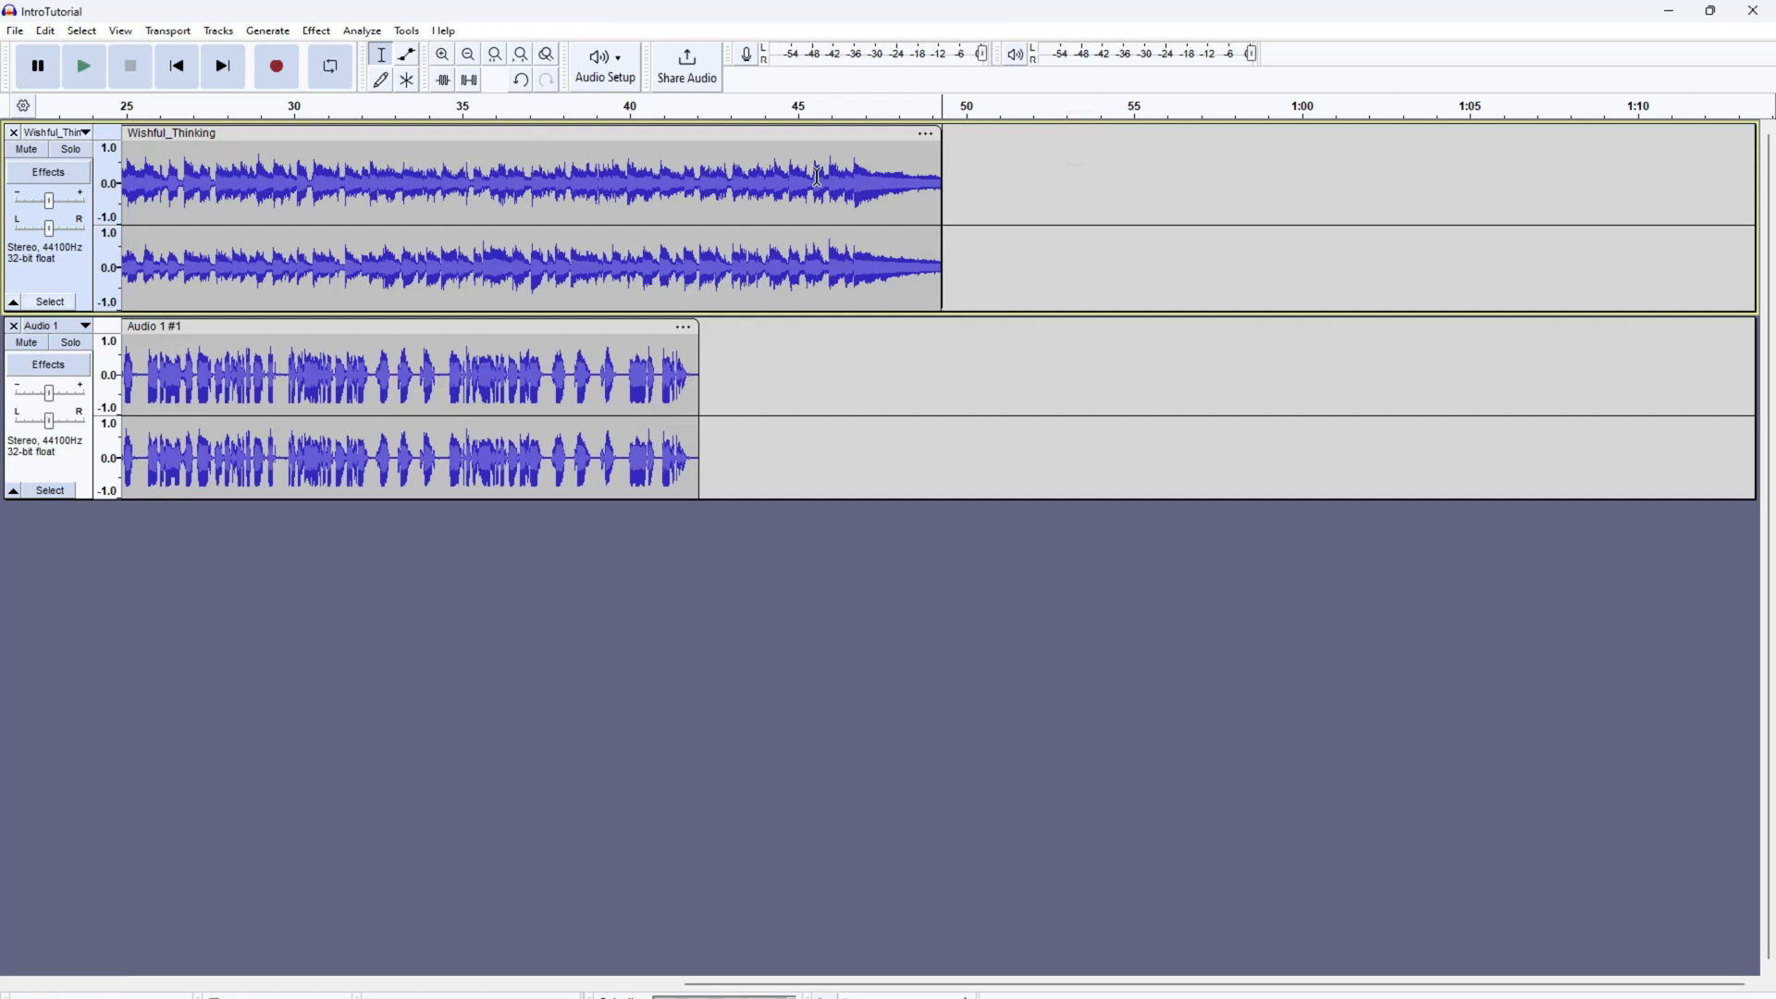
Step: Shift the voice clip in the Audio 1 track to start at about 4.5 s, after the music has begun
drag(904, 990, 285, 787)
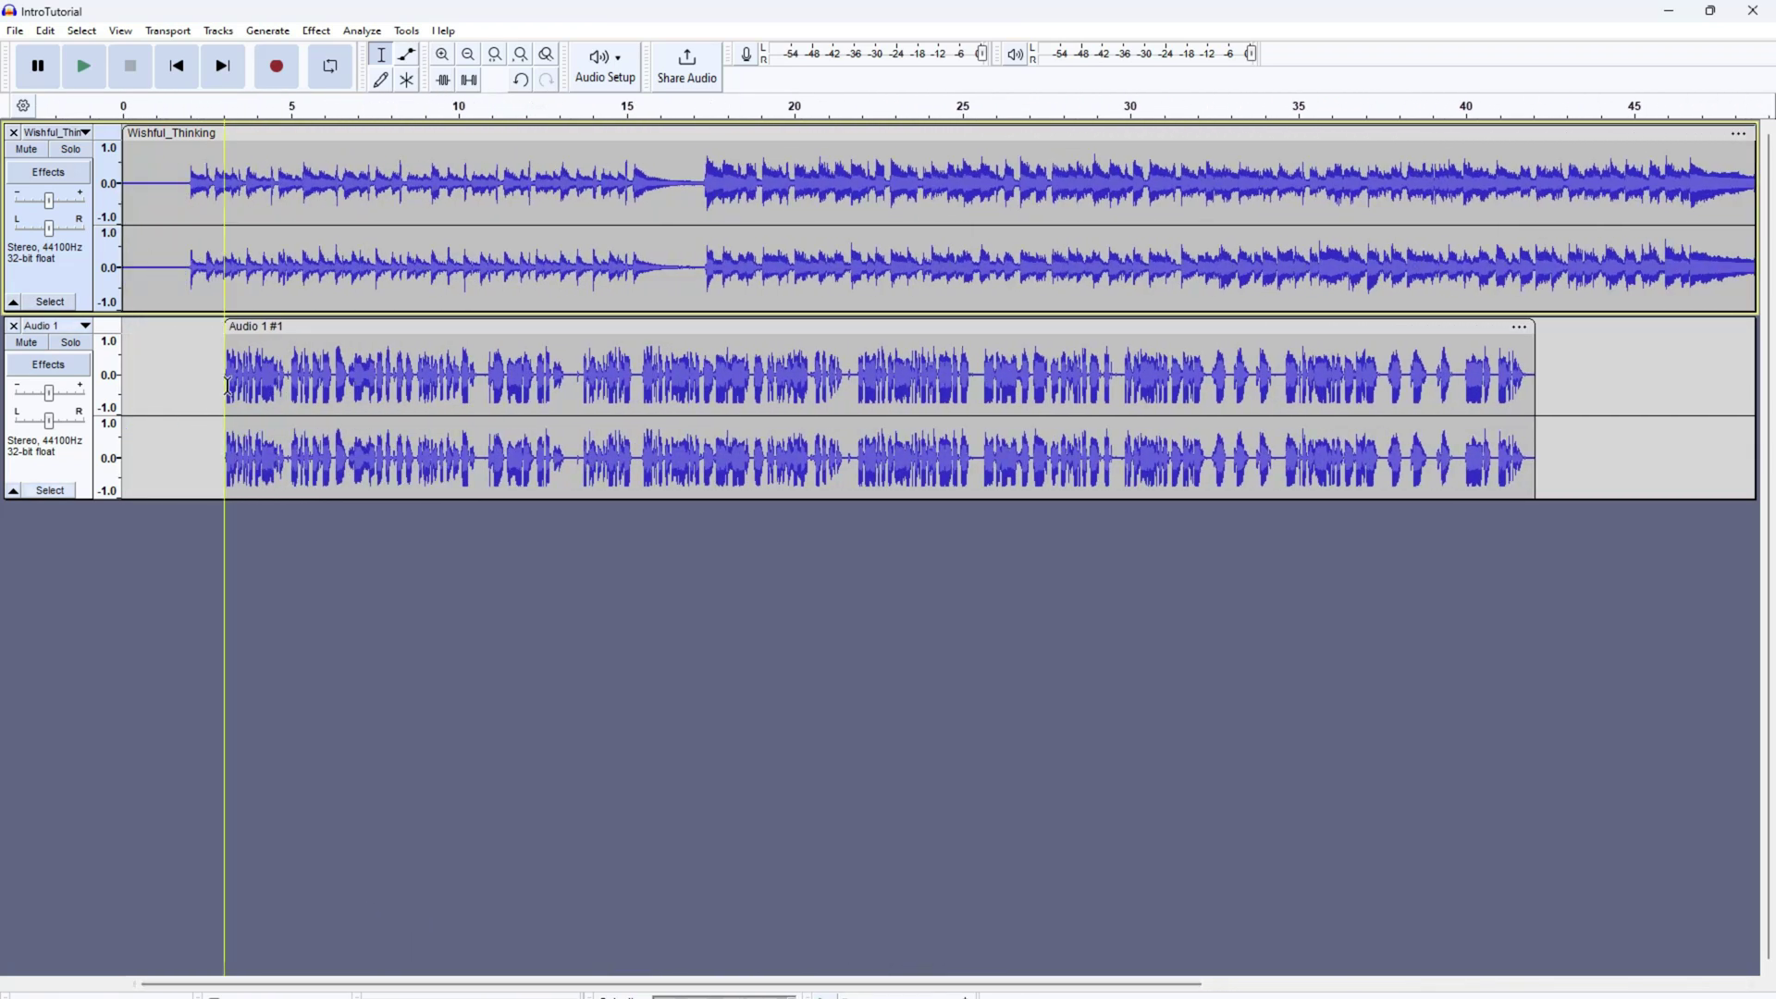
click(762, 330)
drag(771, 332, 815, 332)
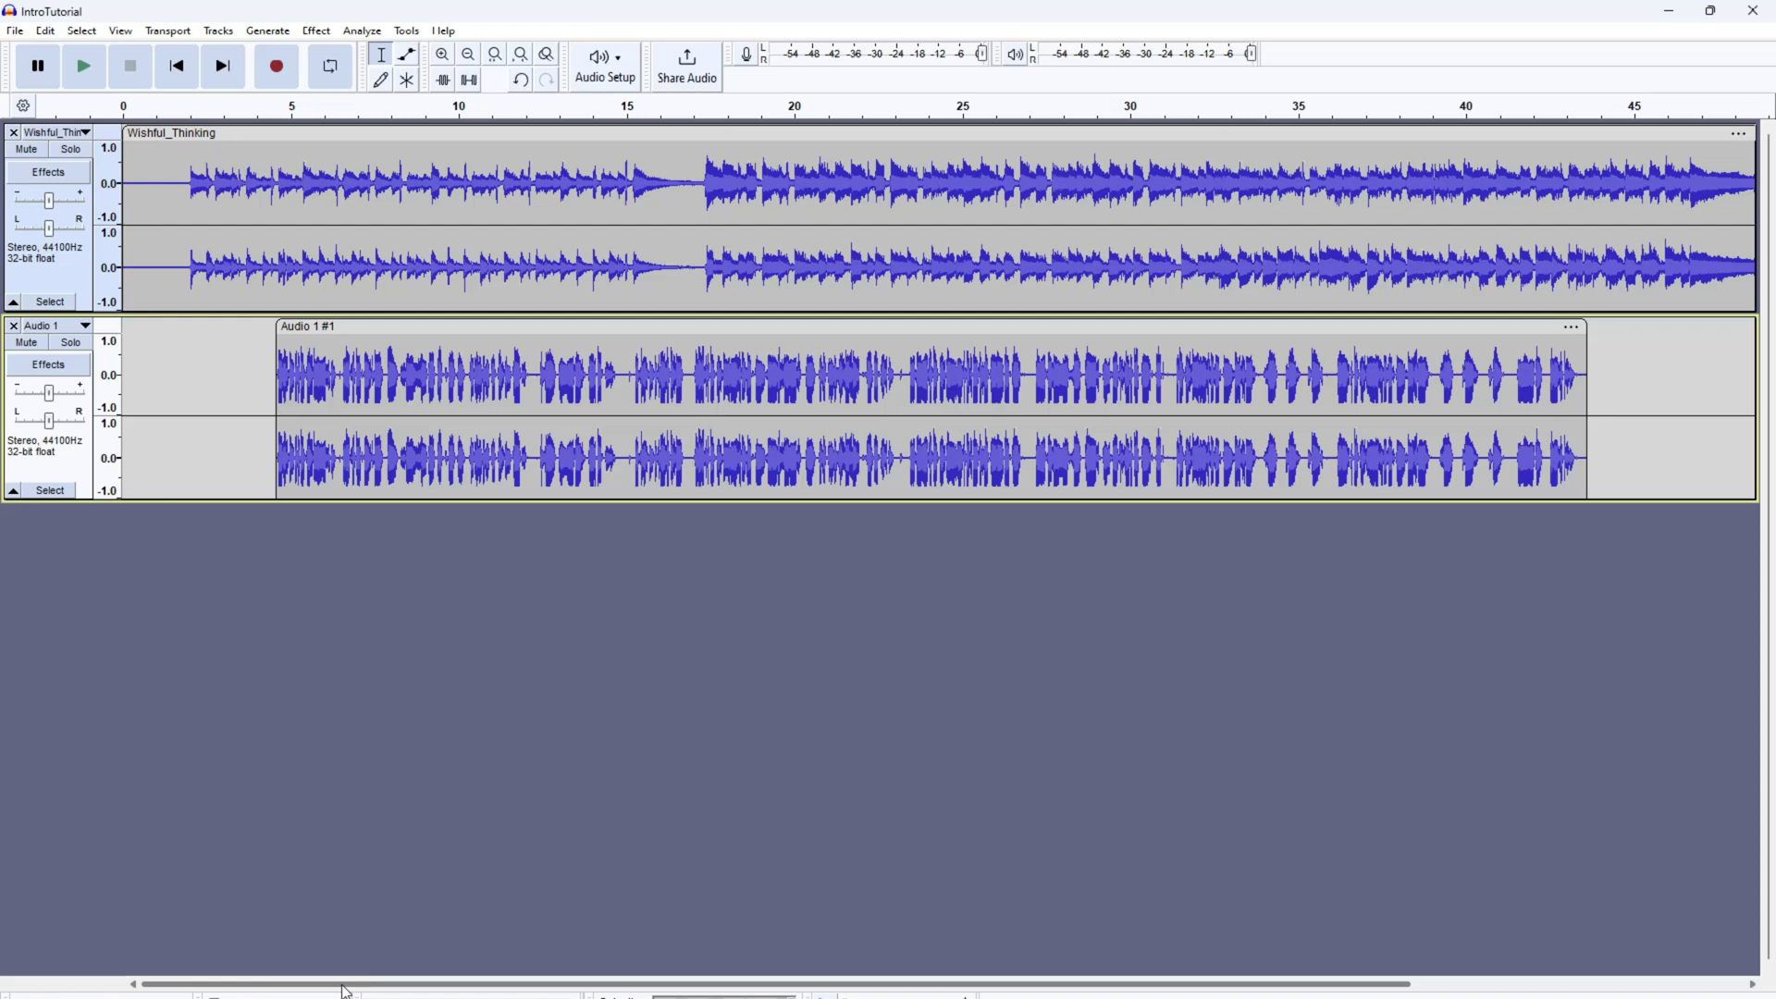
drag(349, 984, 297, 955)
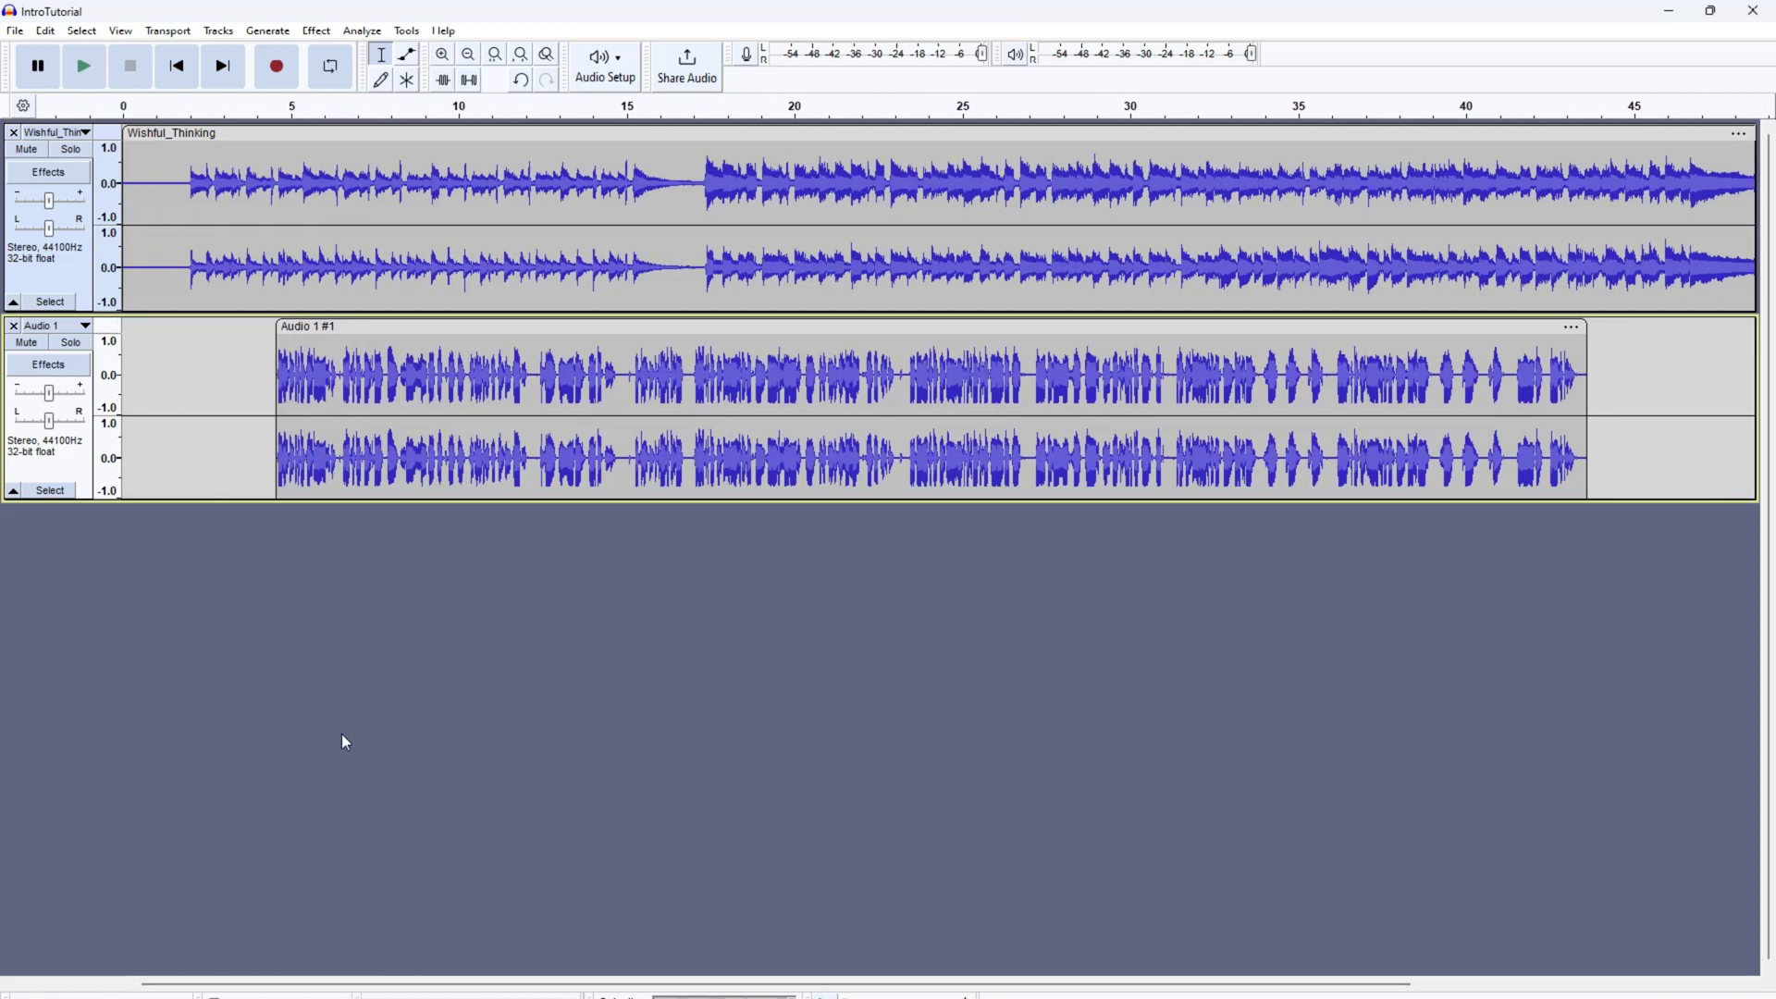
Step: Apply the Auto Duck effect to the whole Wishful_Thinking track with a duck amount of -16 dB
click(66, 259)
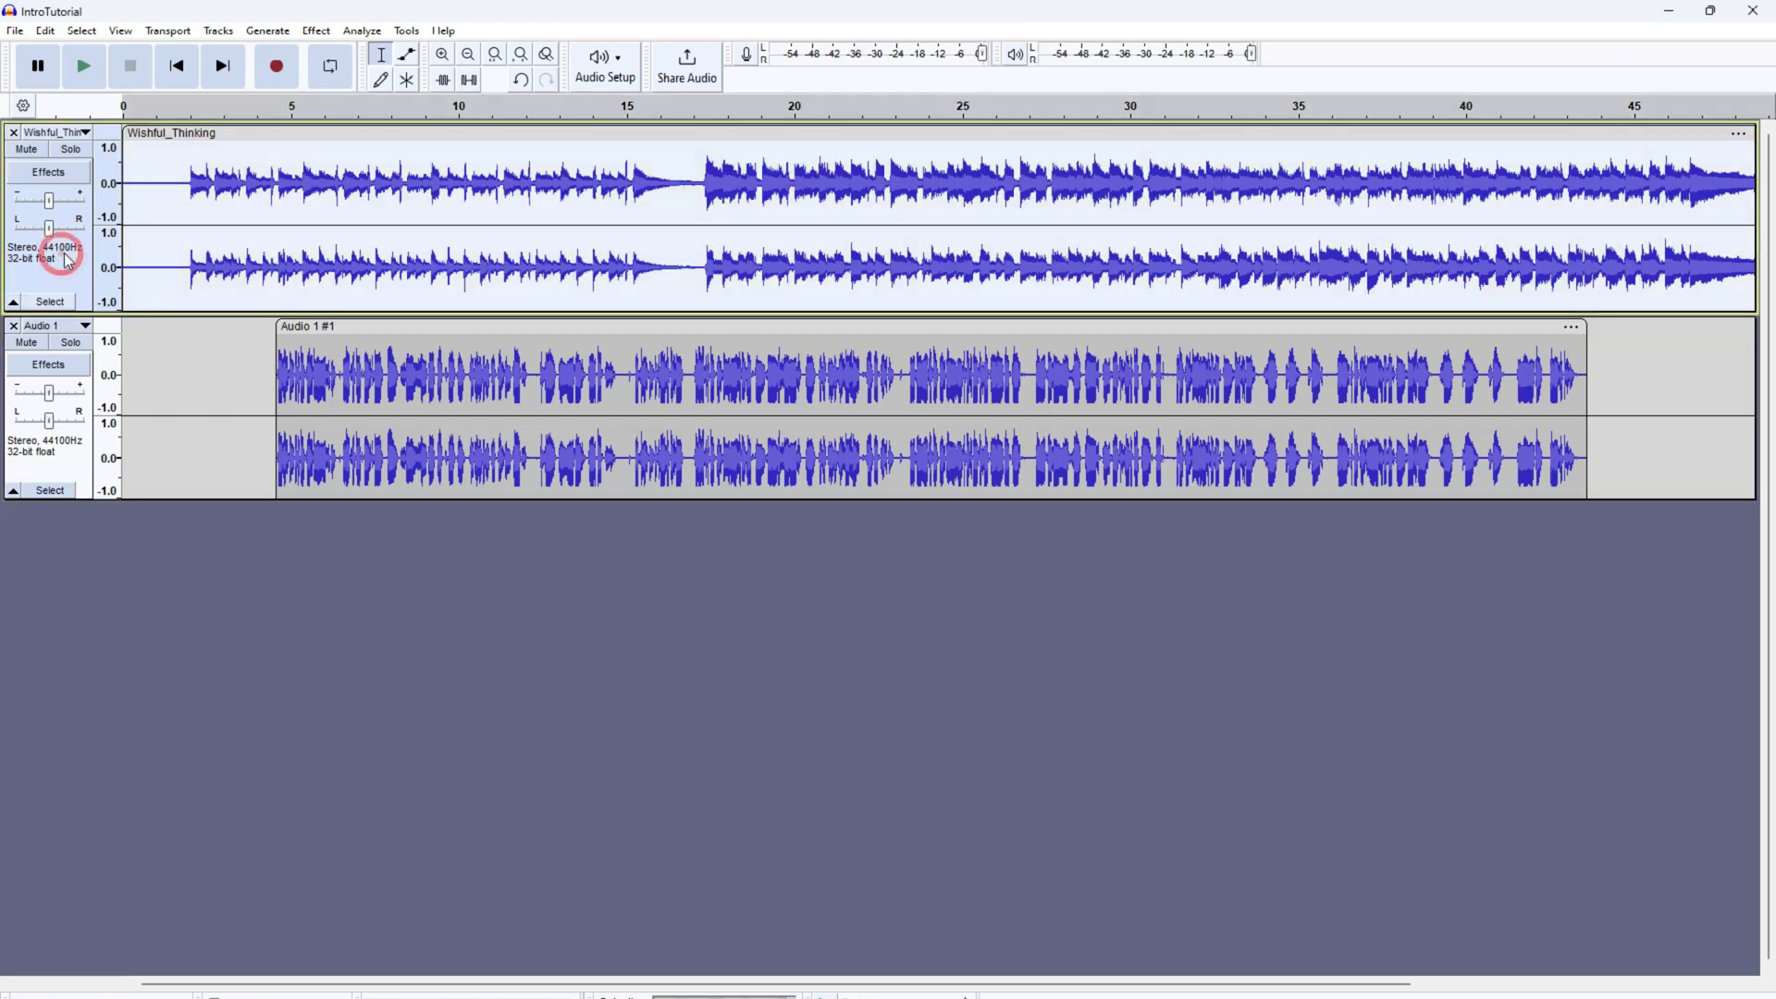
click(316, 30)
mouse_move(369, 140)
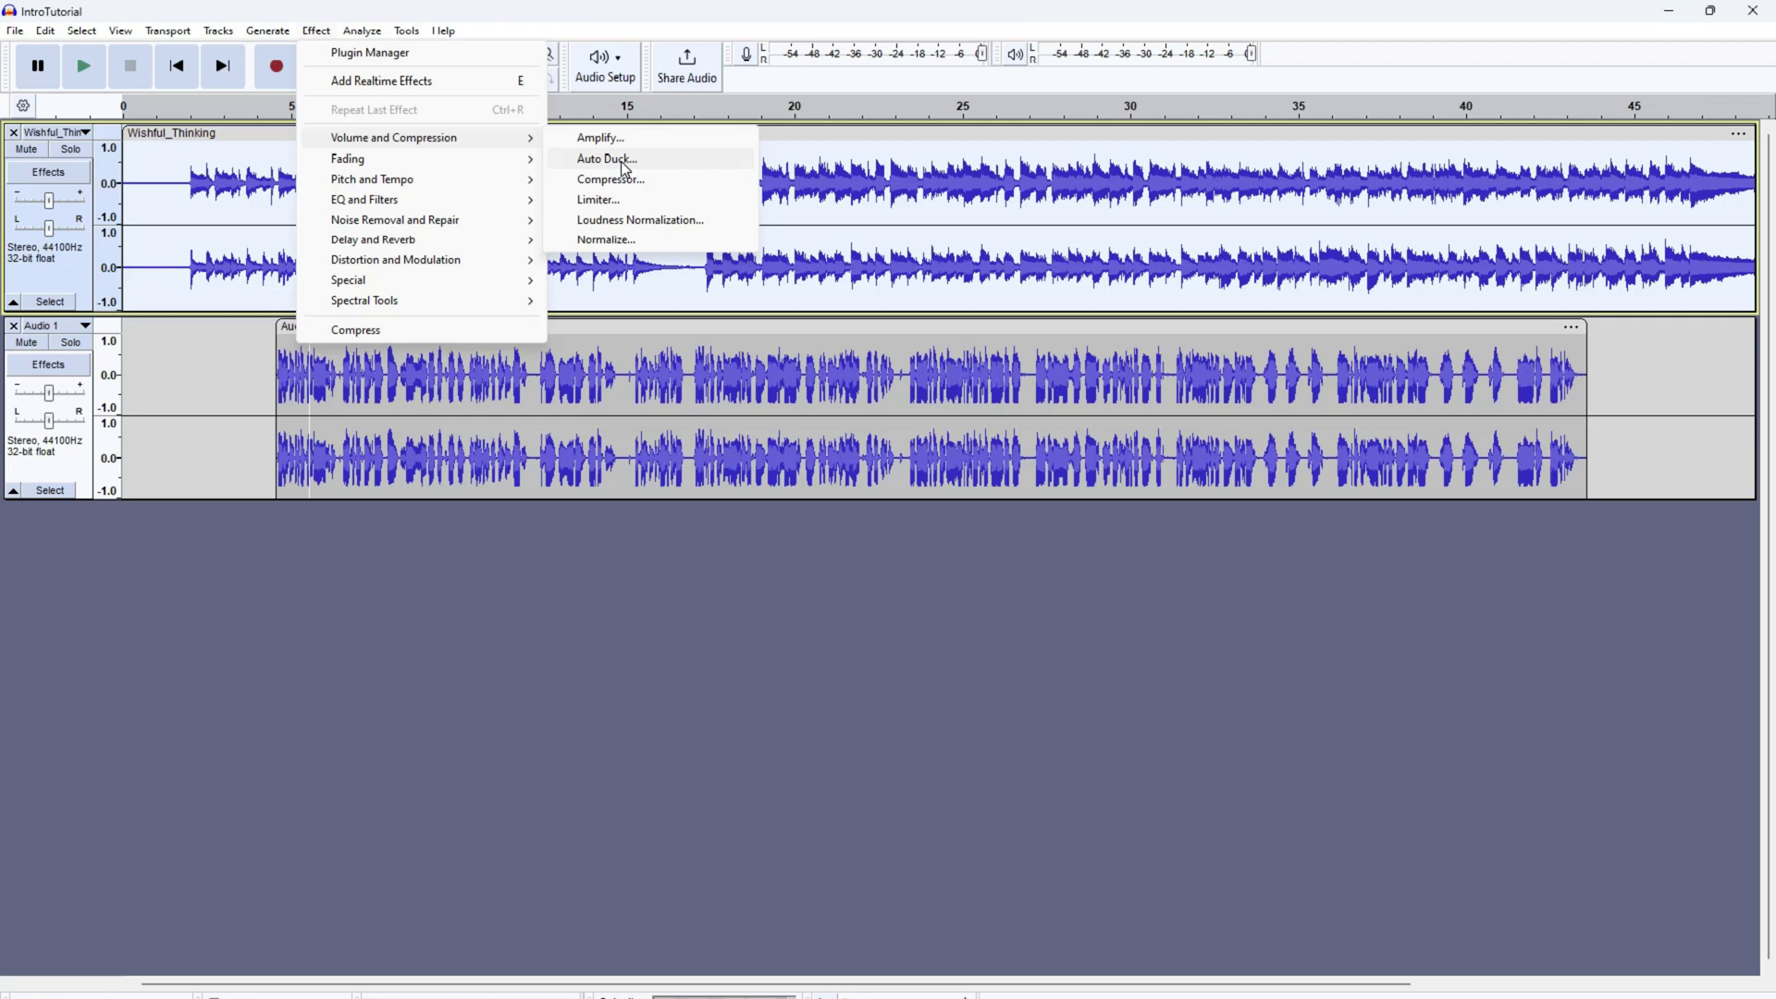
click(626, 169)
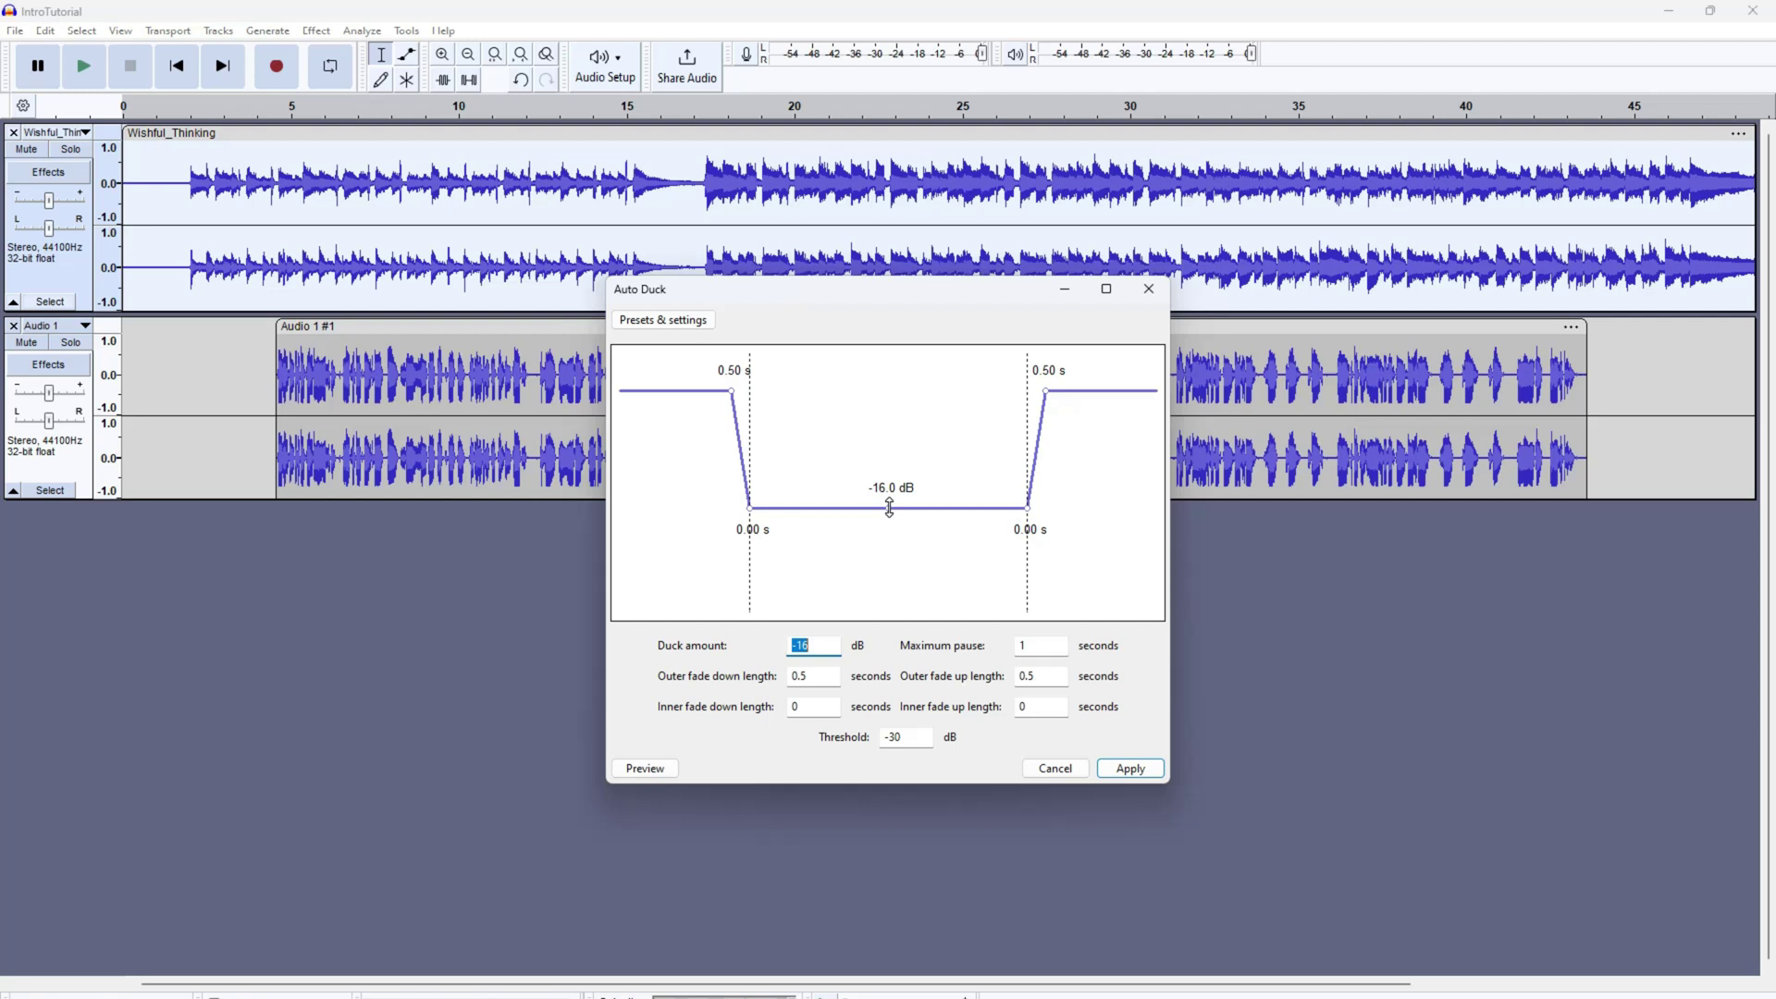
click(1131, 768)
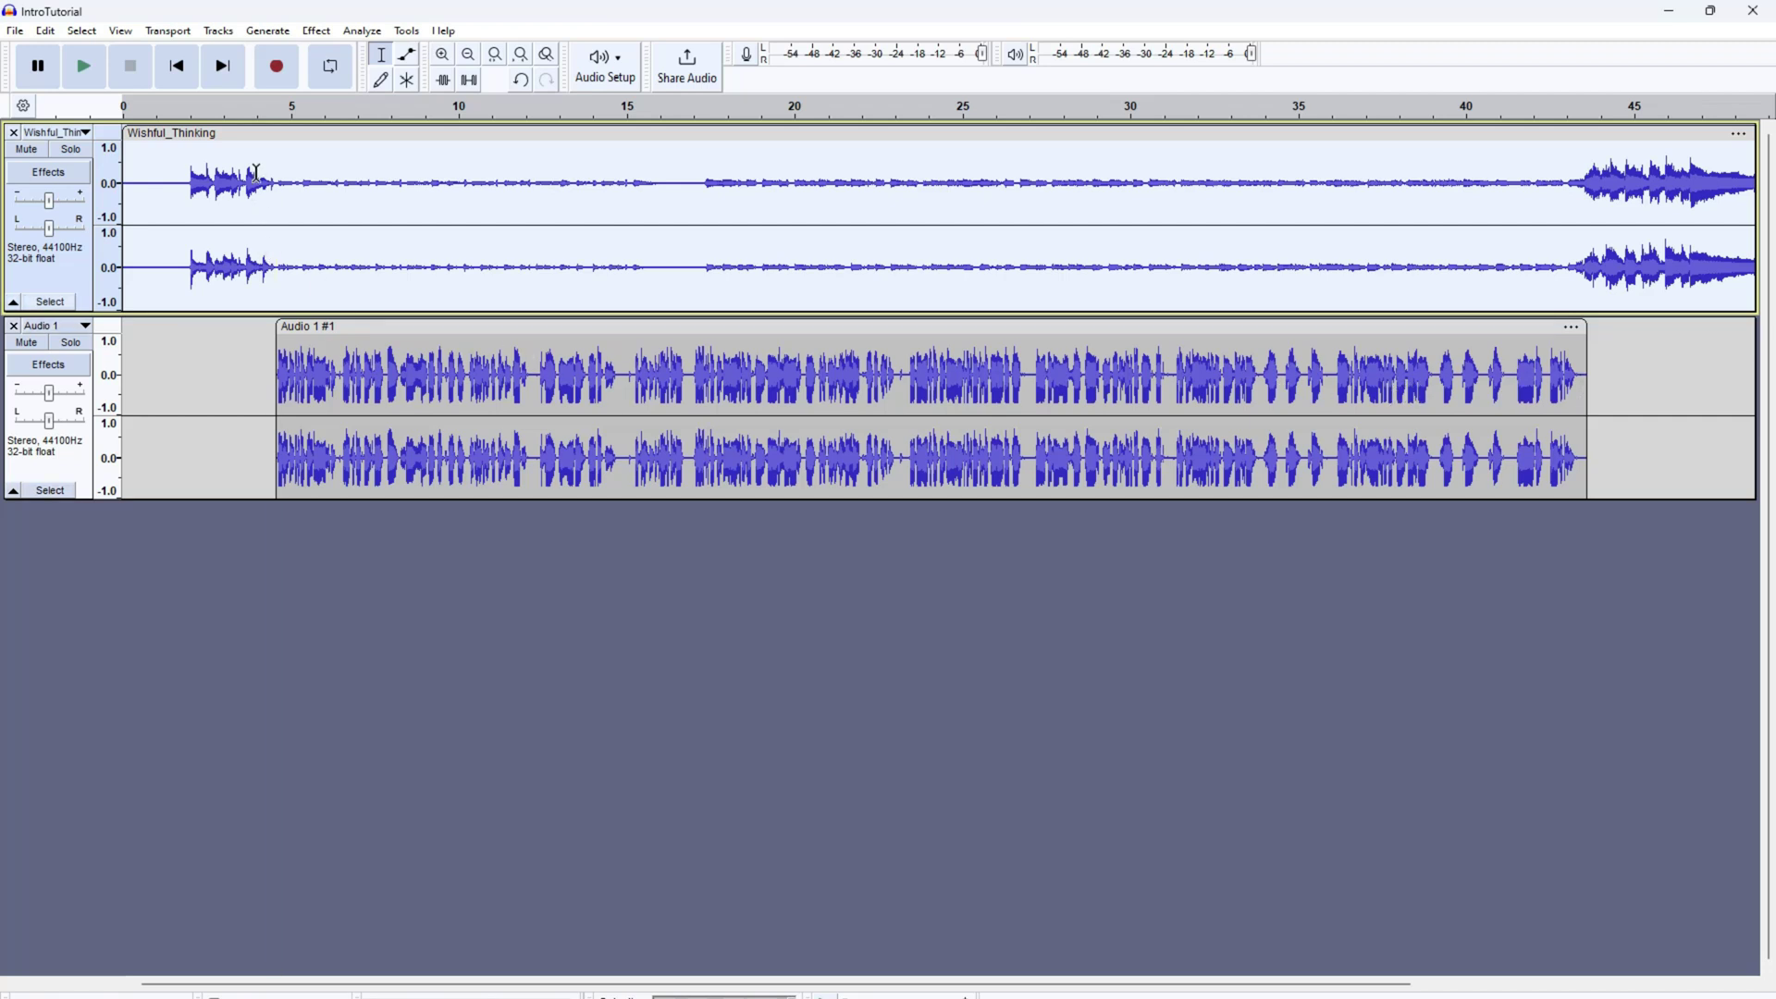
Step: Play the project from about 1.8 s to hear the music duck as the voice begins
click(185, 170)
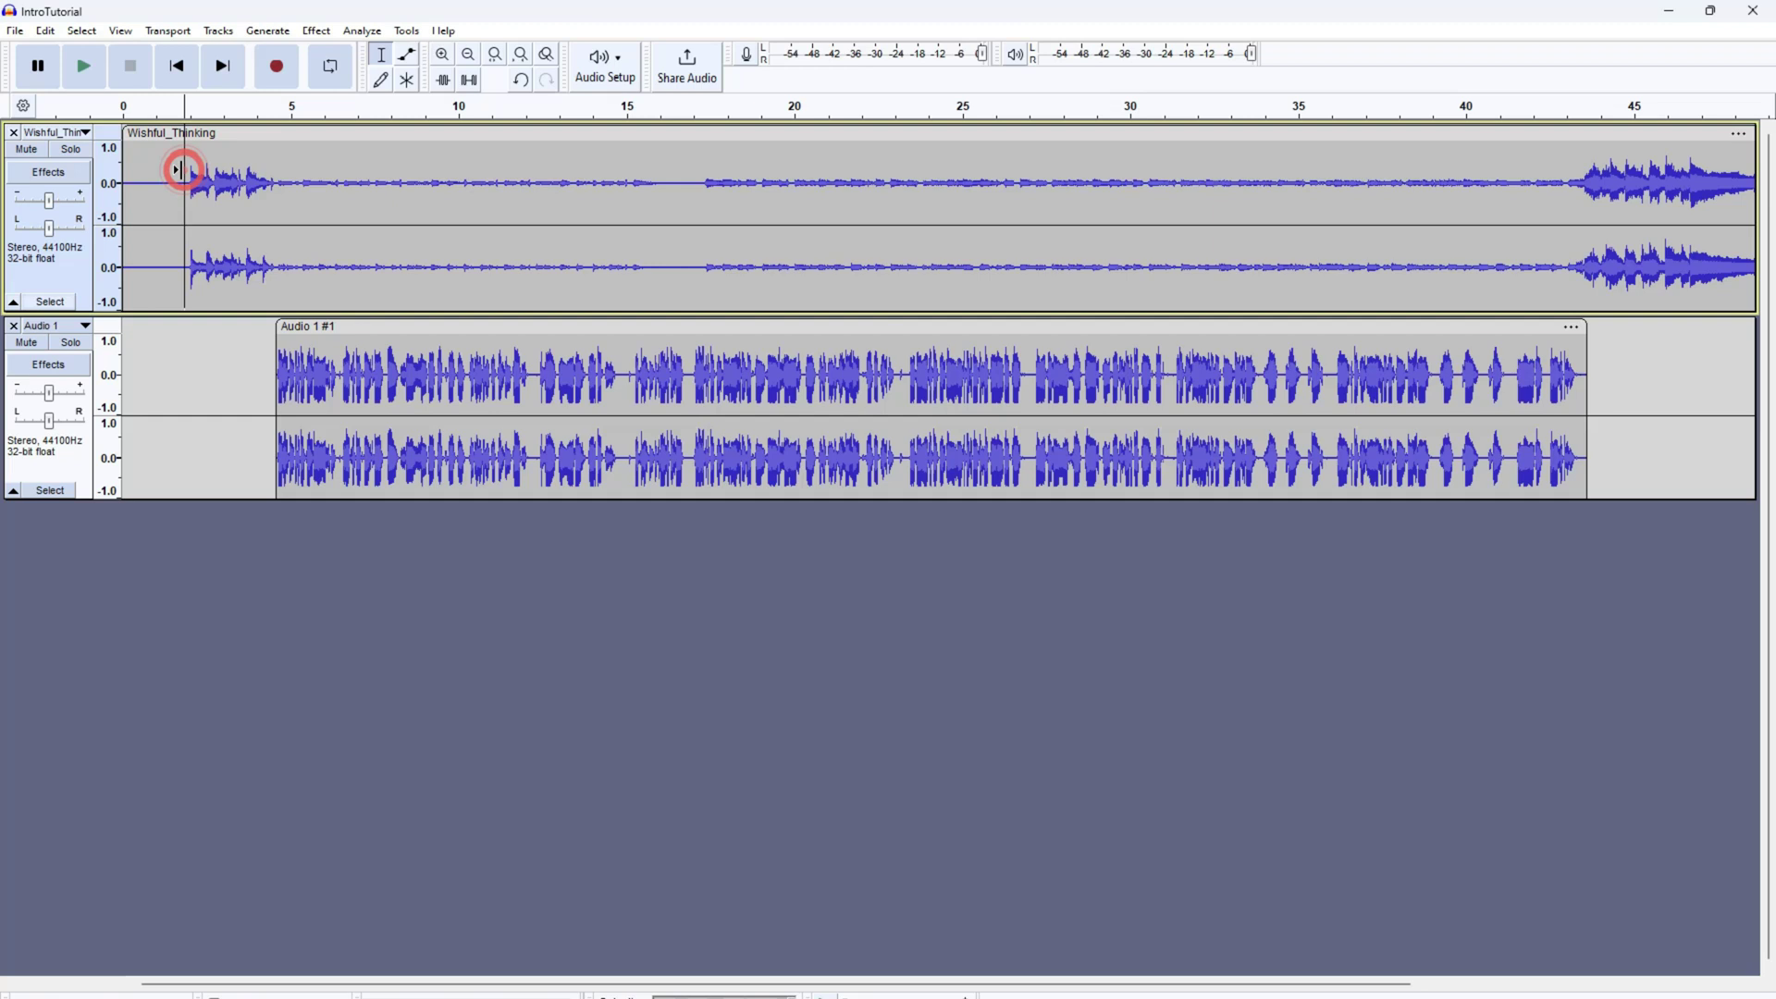
key(space)
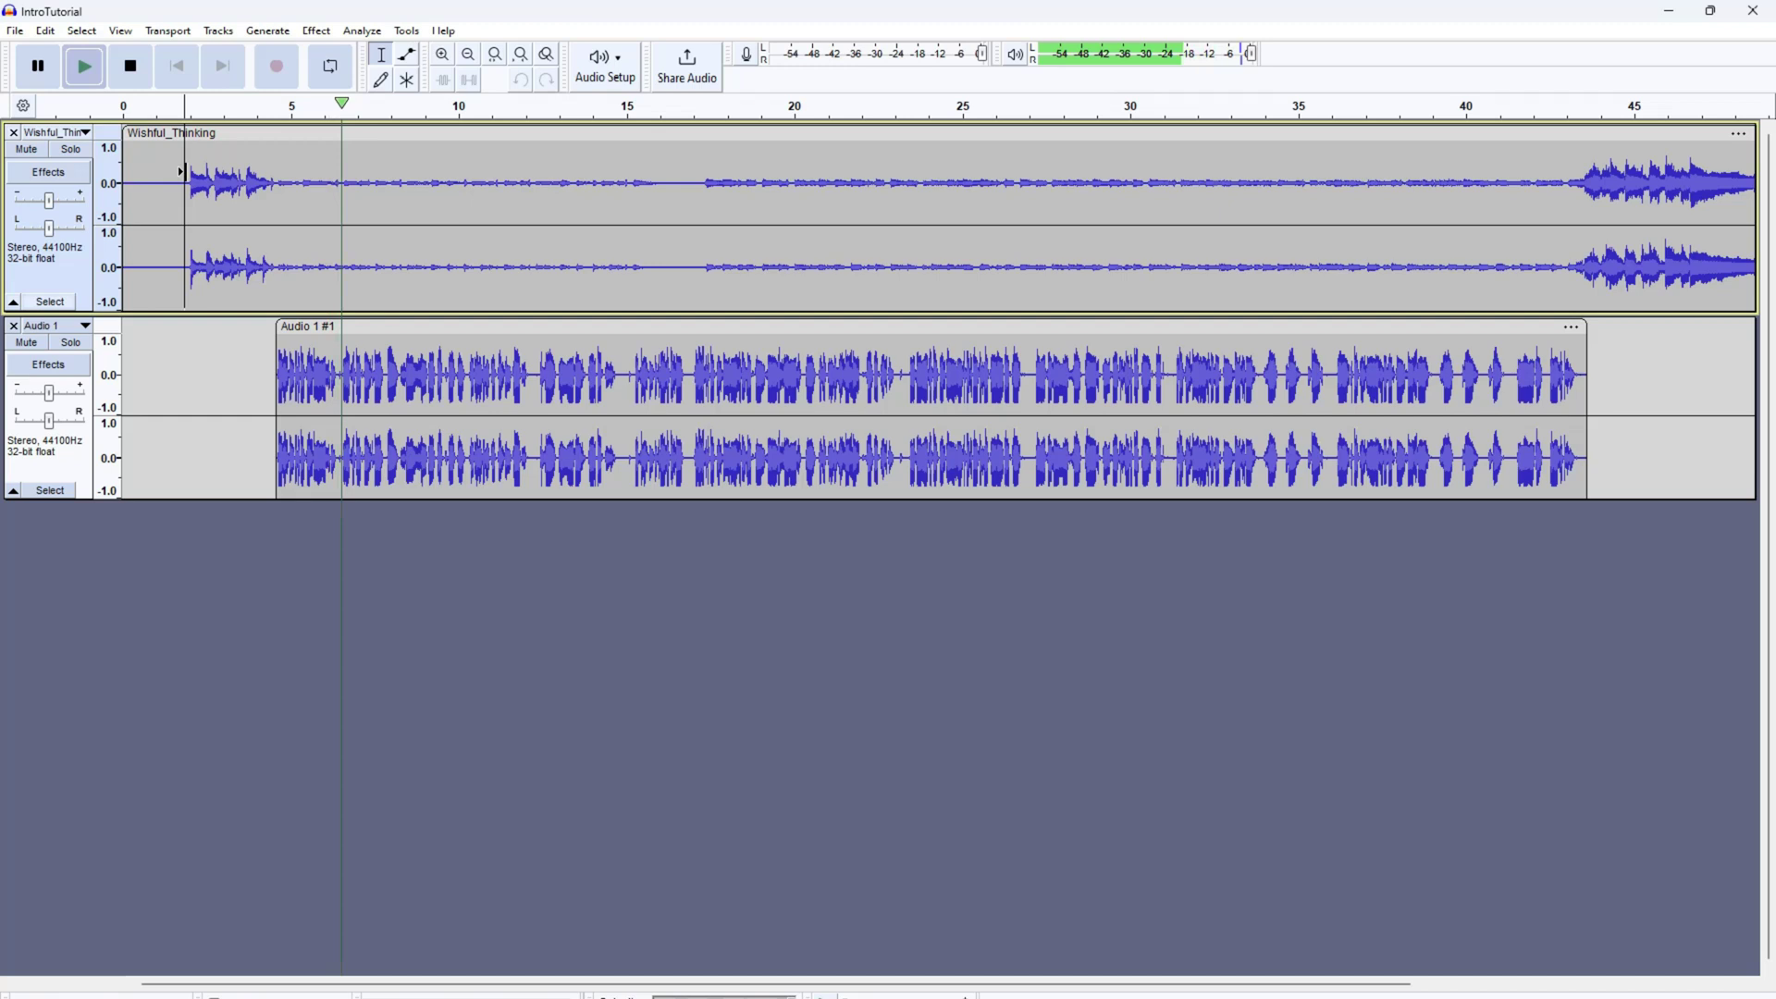
scroll(713, 247, right, 2)
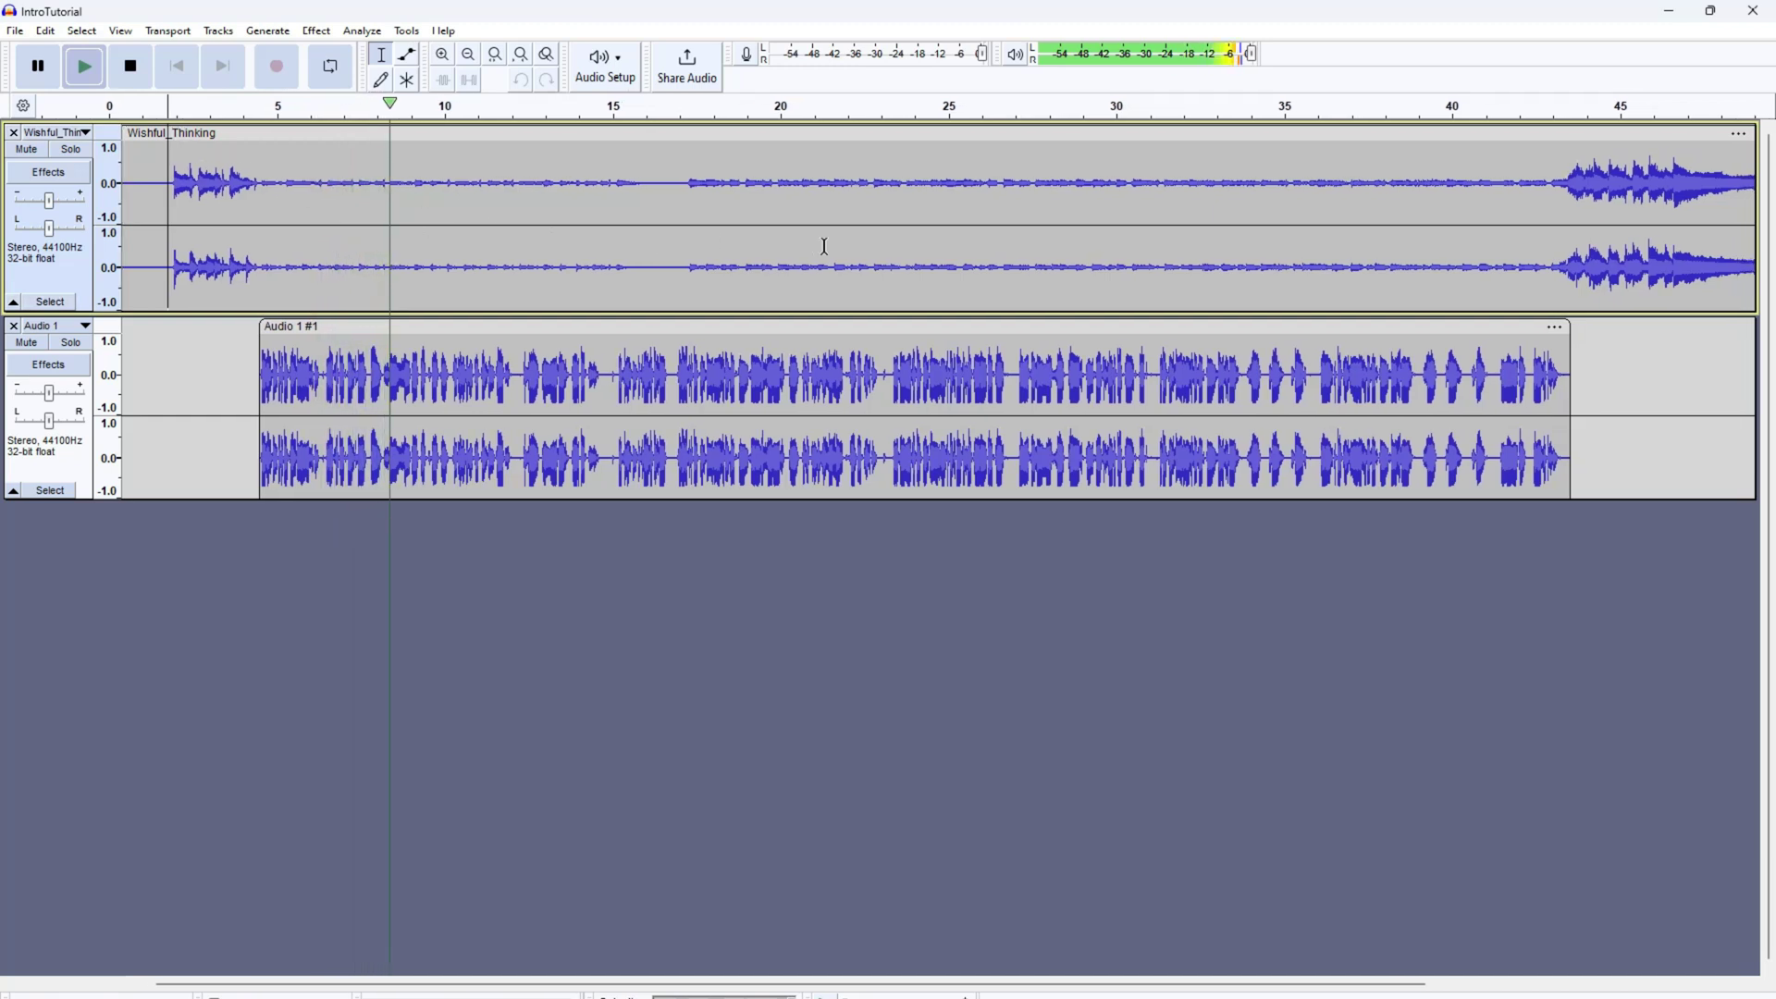
key(space)
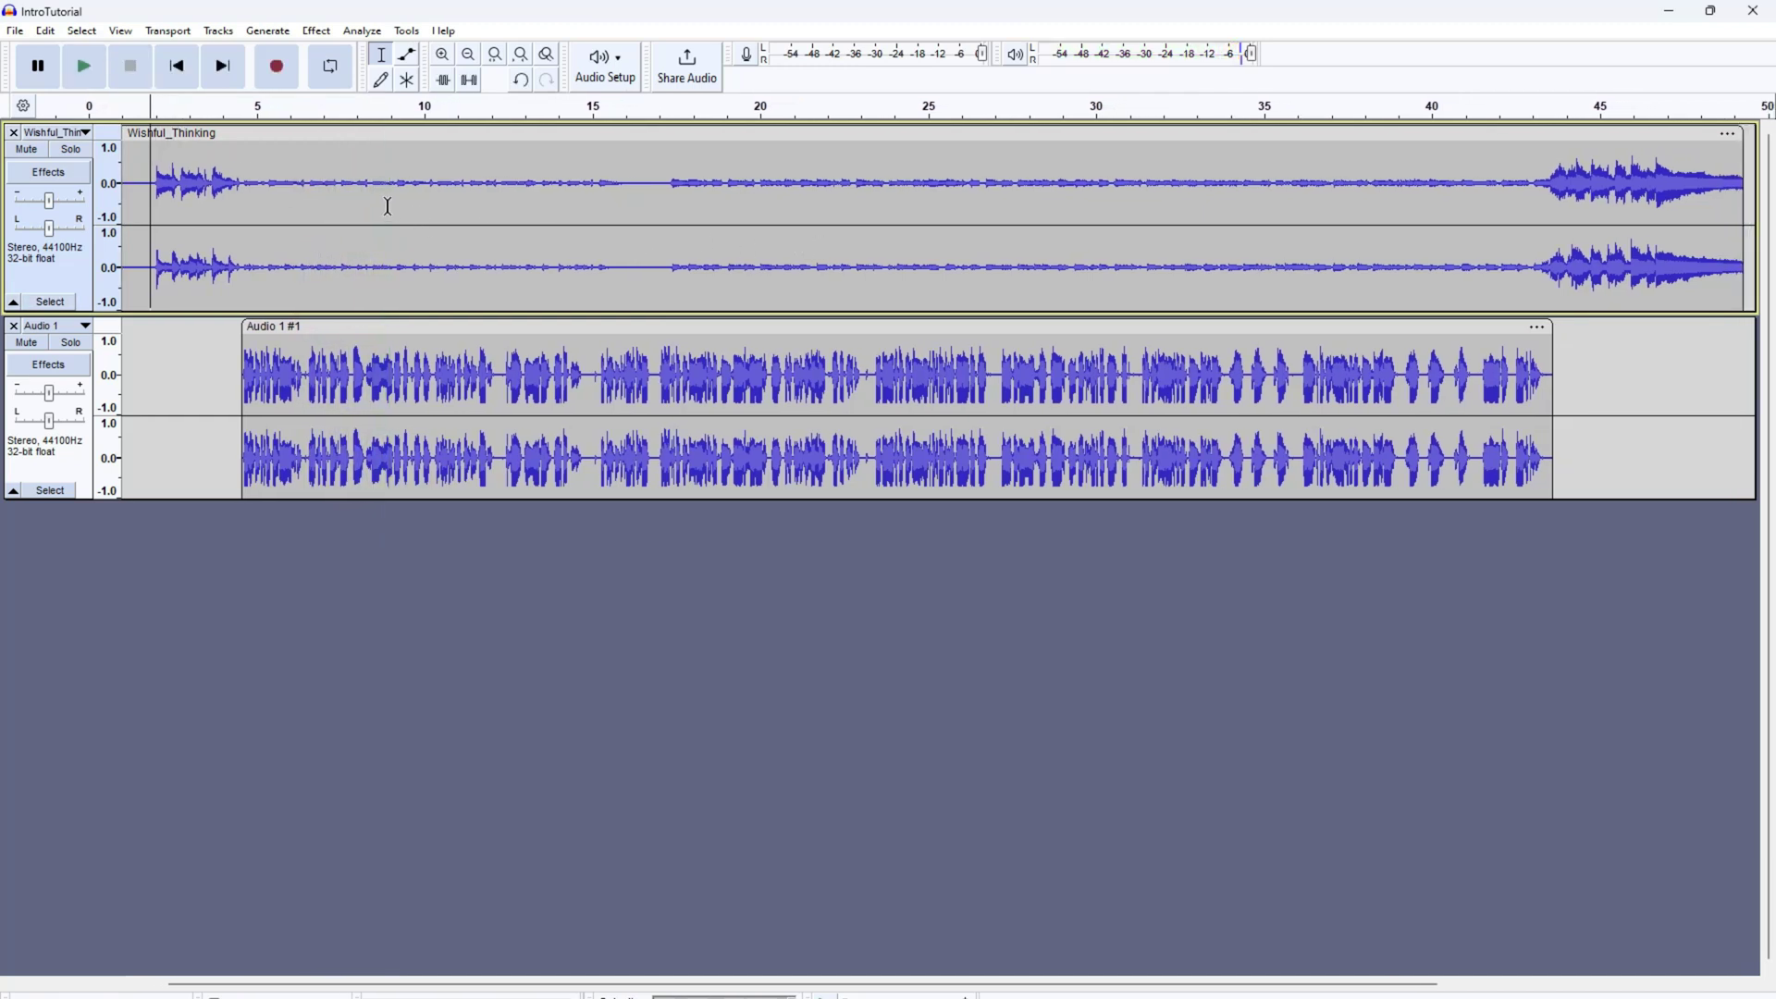
Step: Play the ending from about 41 s to hear the music rise after the voice stops
click(1519, 177)
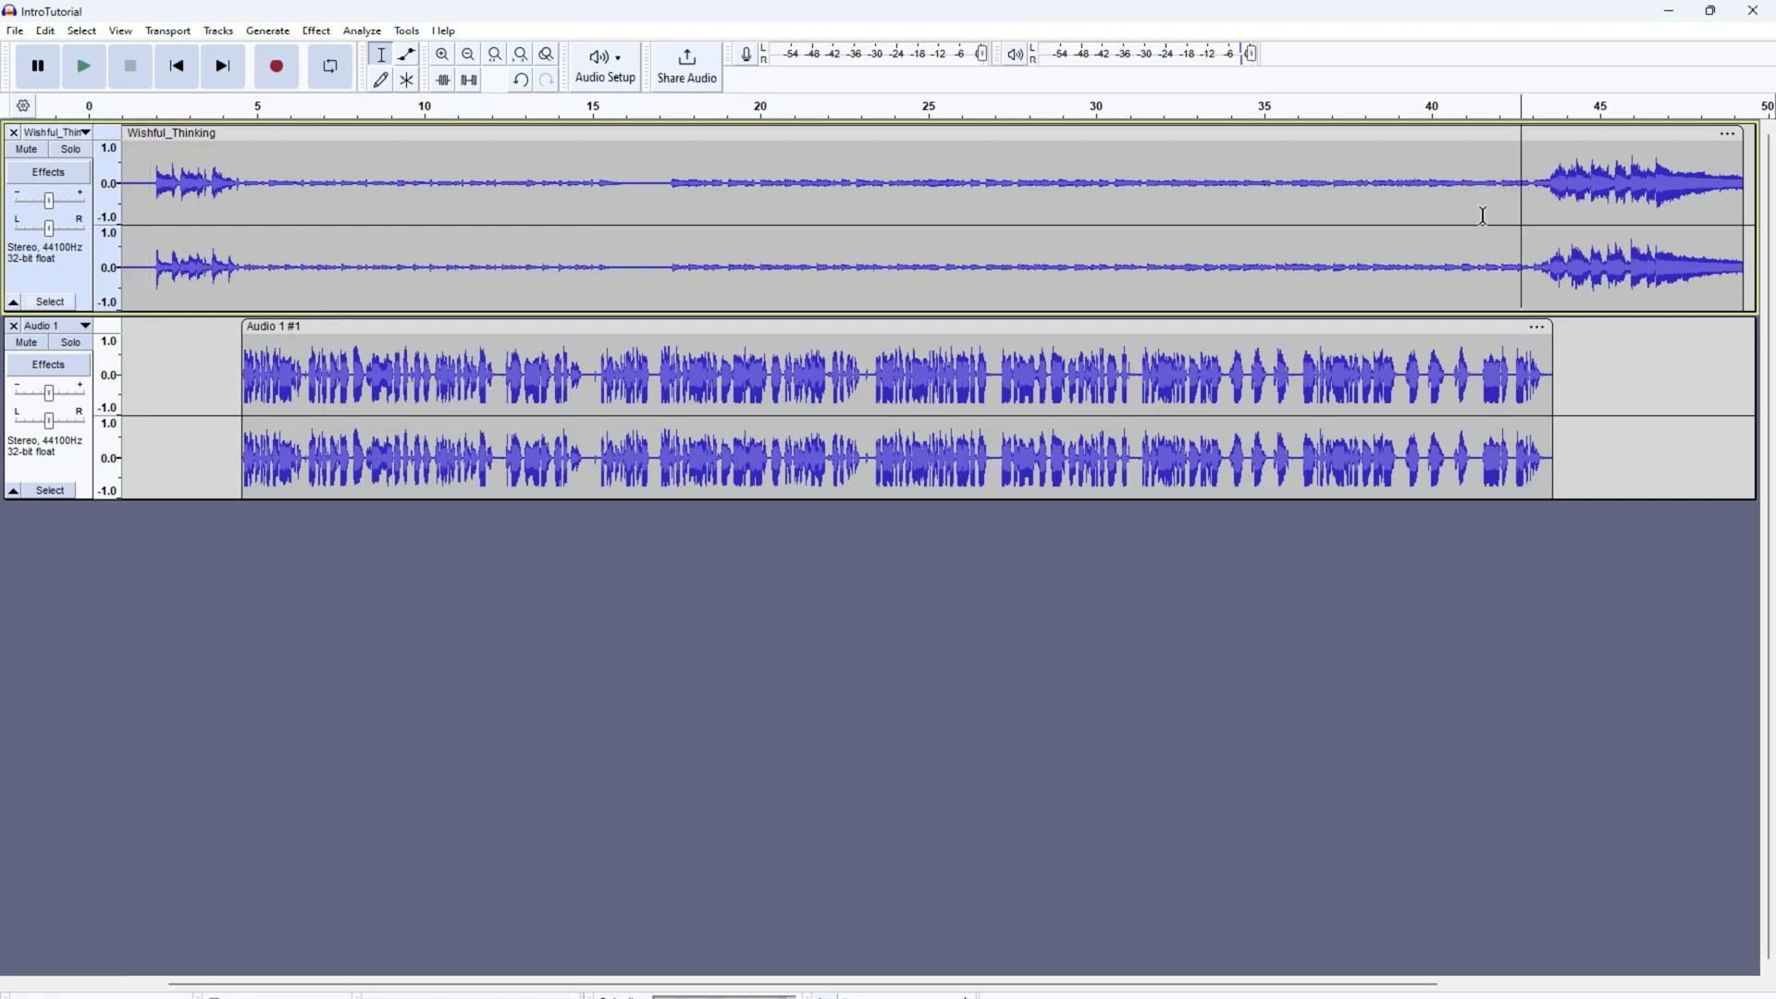
click(1471, 177)
key(space)
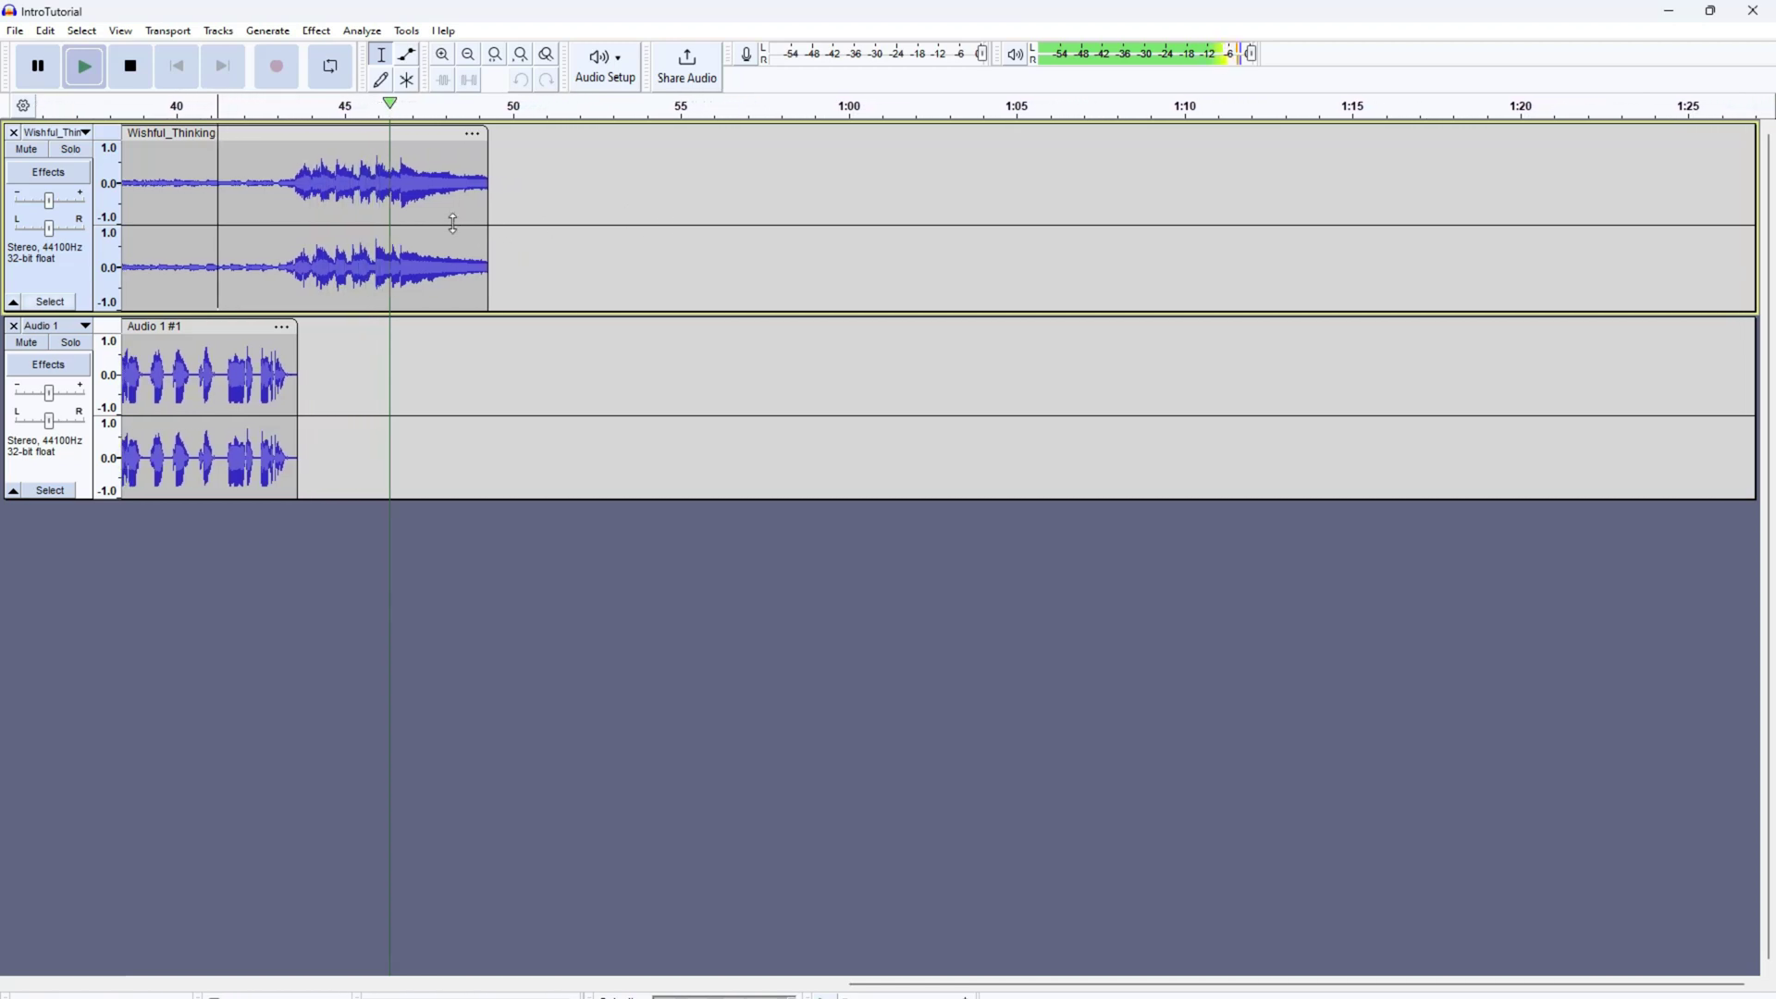
key(space)
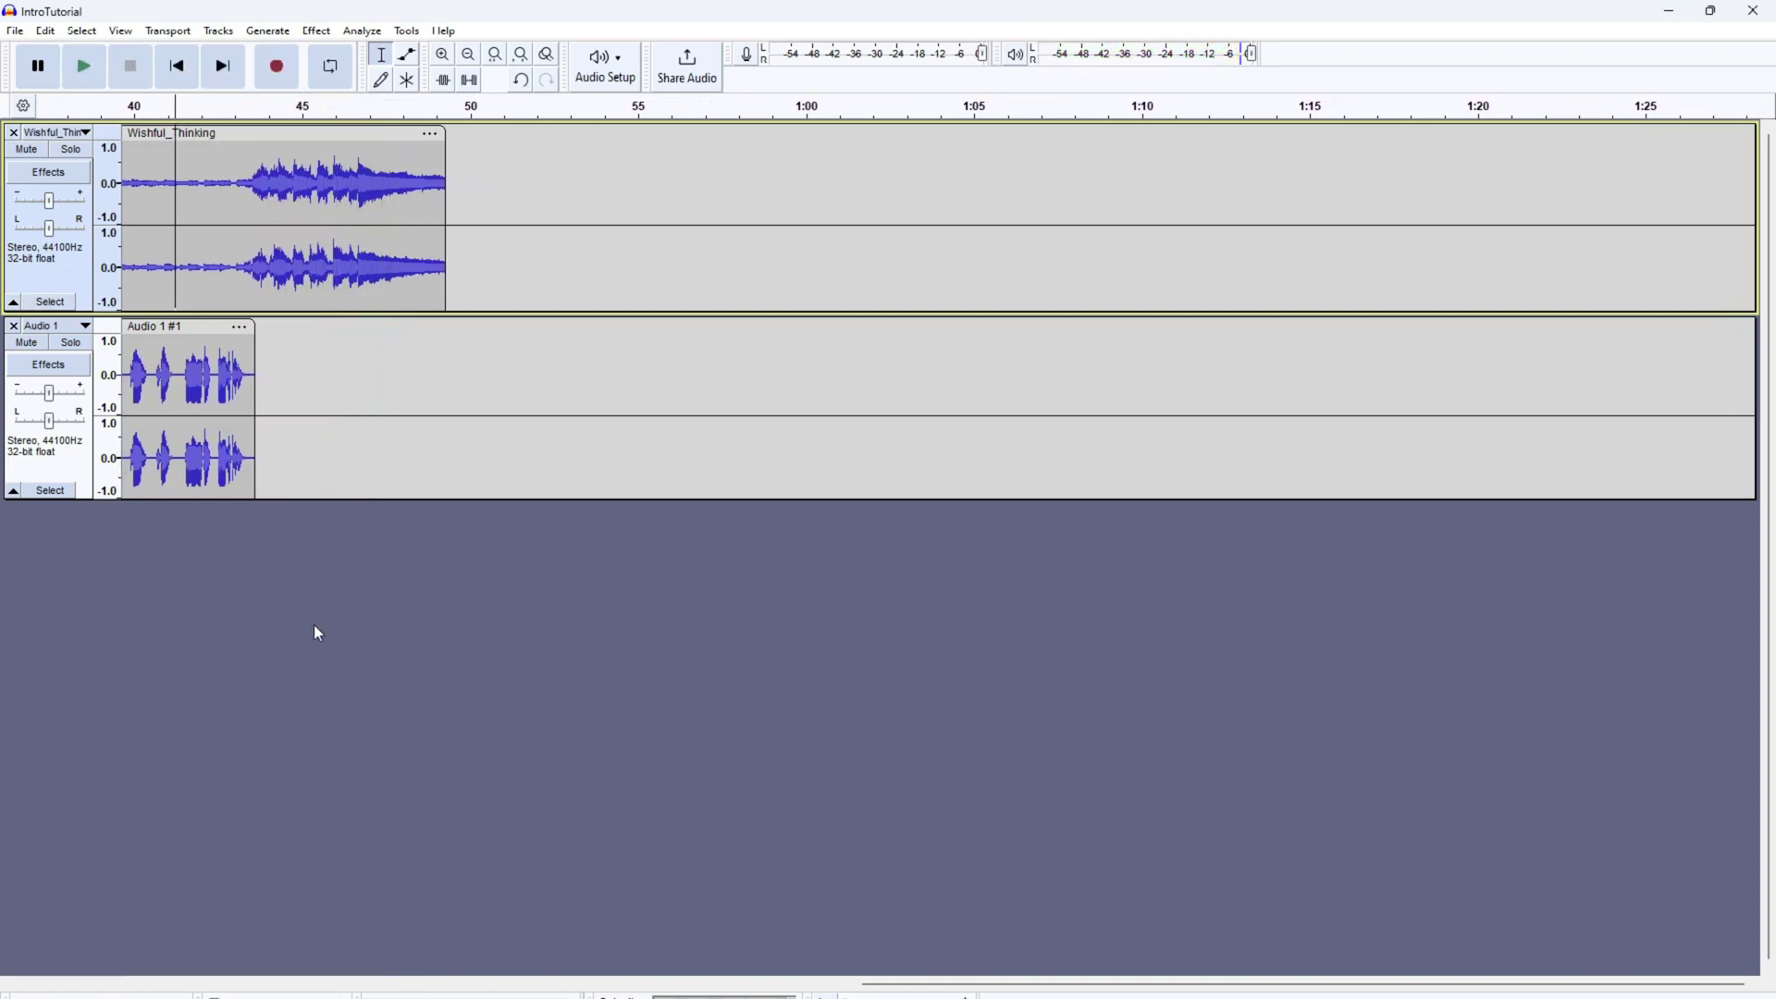
Step: Paste the copied voice audio after the existing Audio 1 clip and shift it to start at about 44.2 s
drag(953, 988, 672, 988)
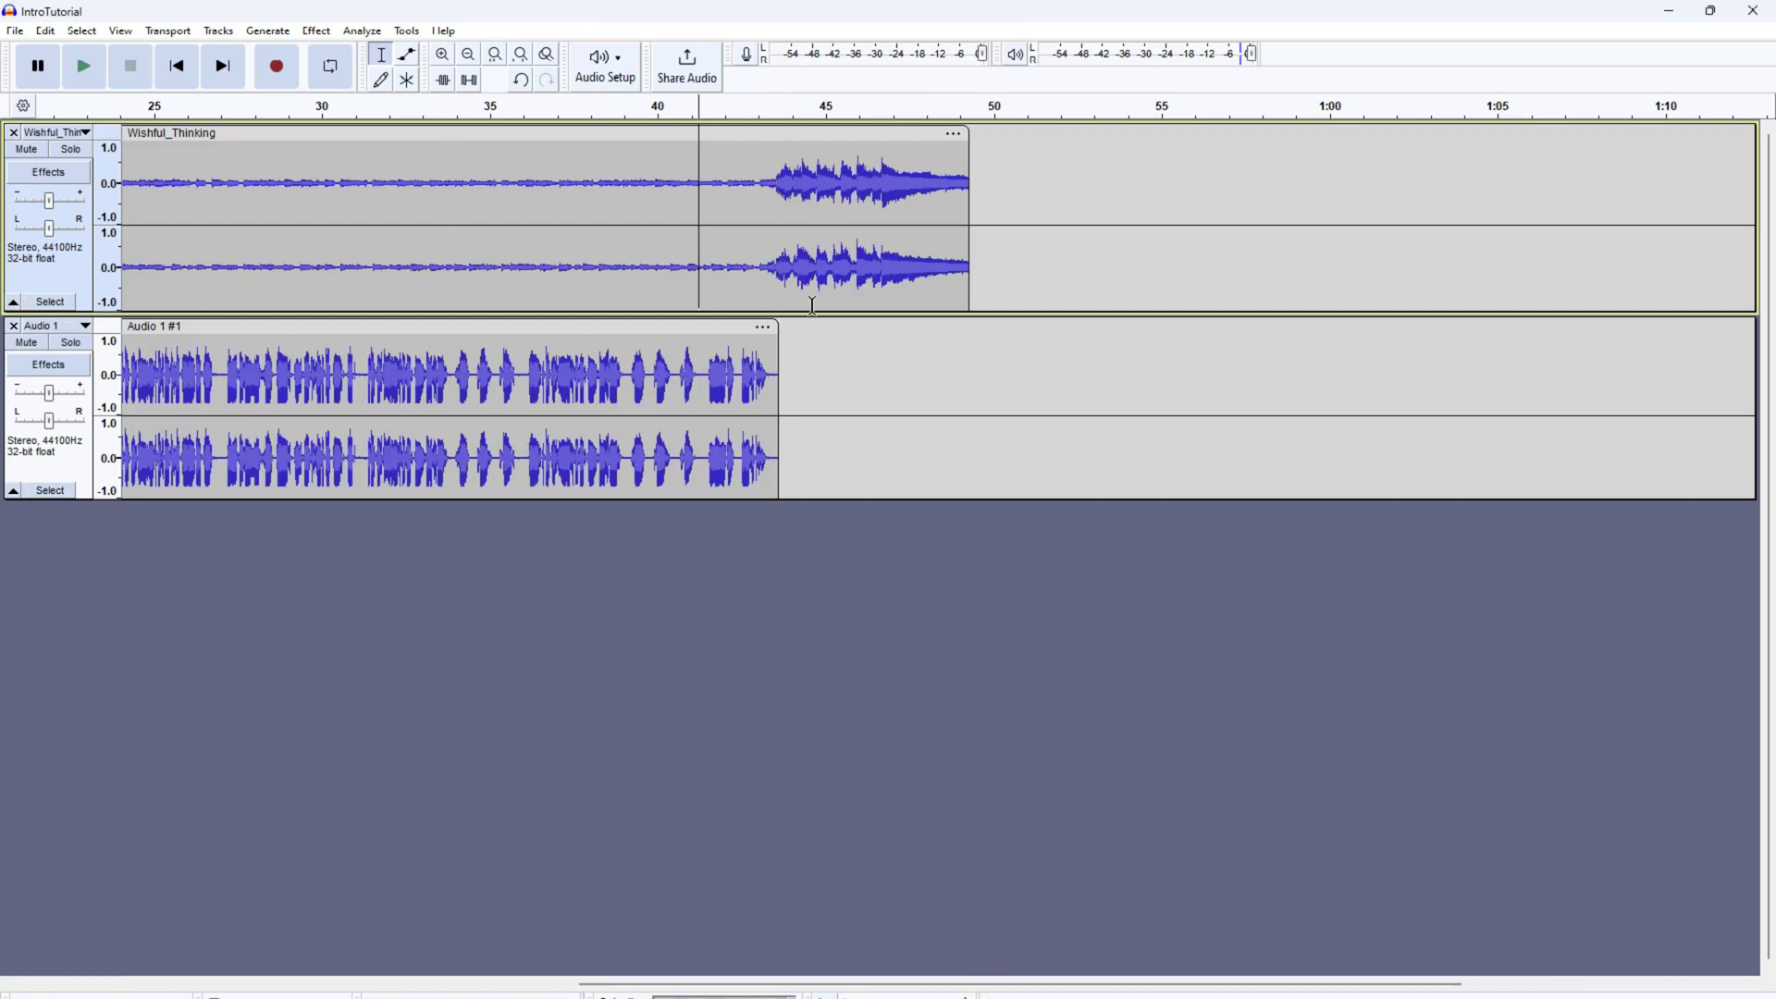
drag(774, 180, 963, 294)
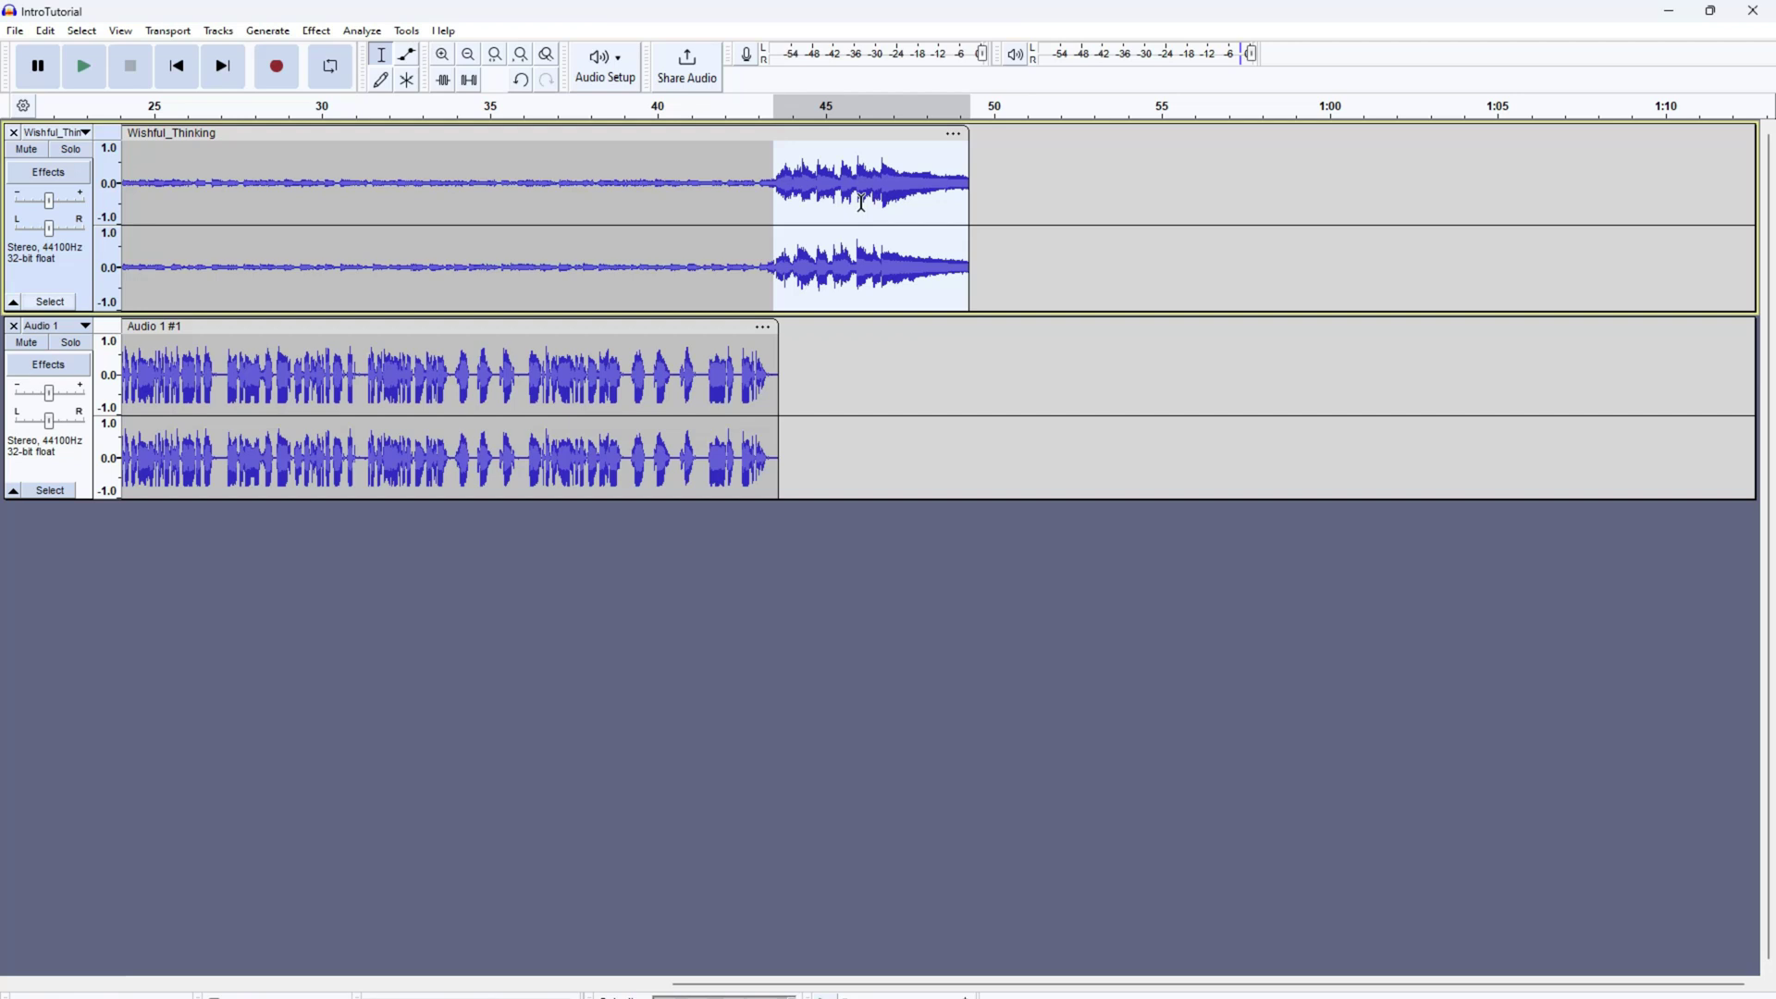
click(789, 334)
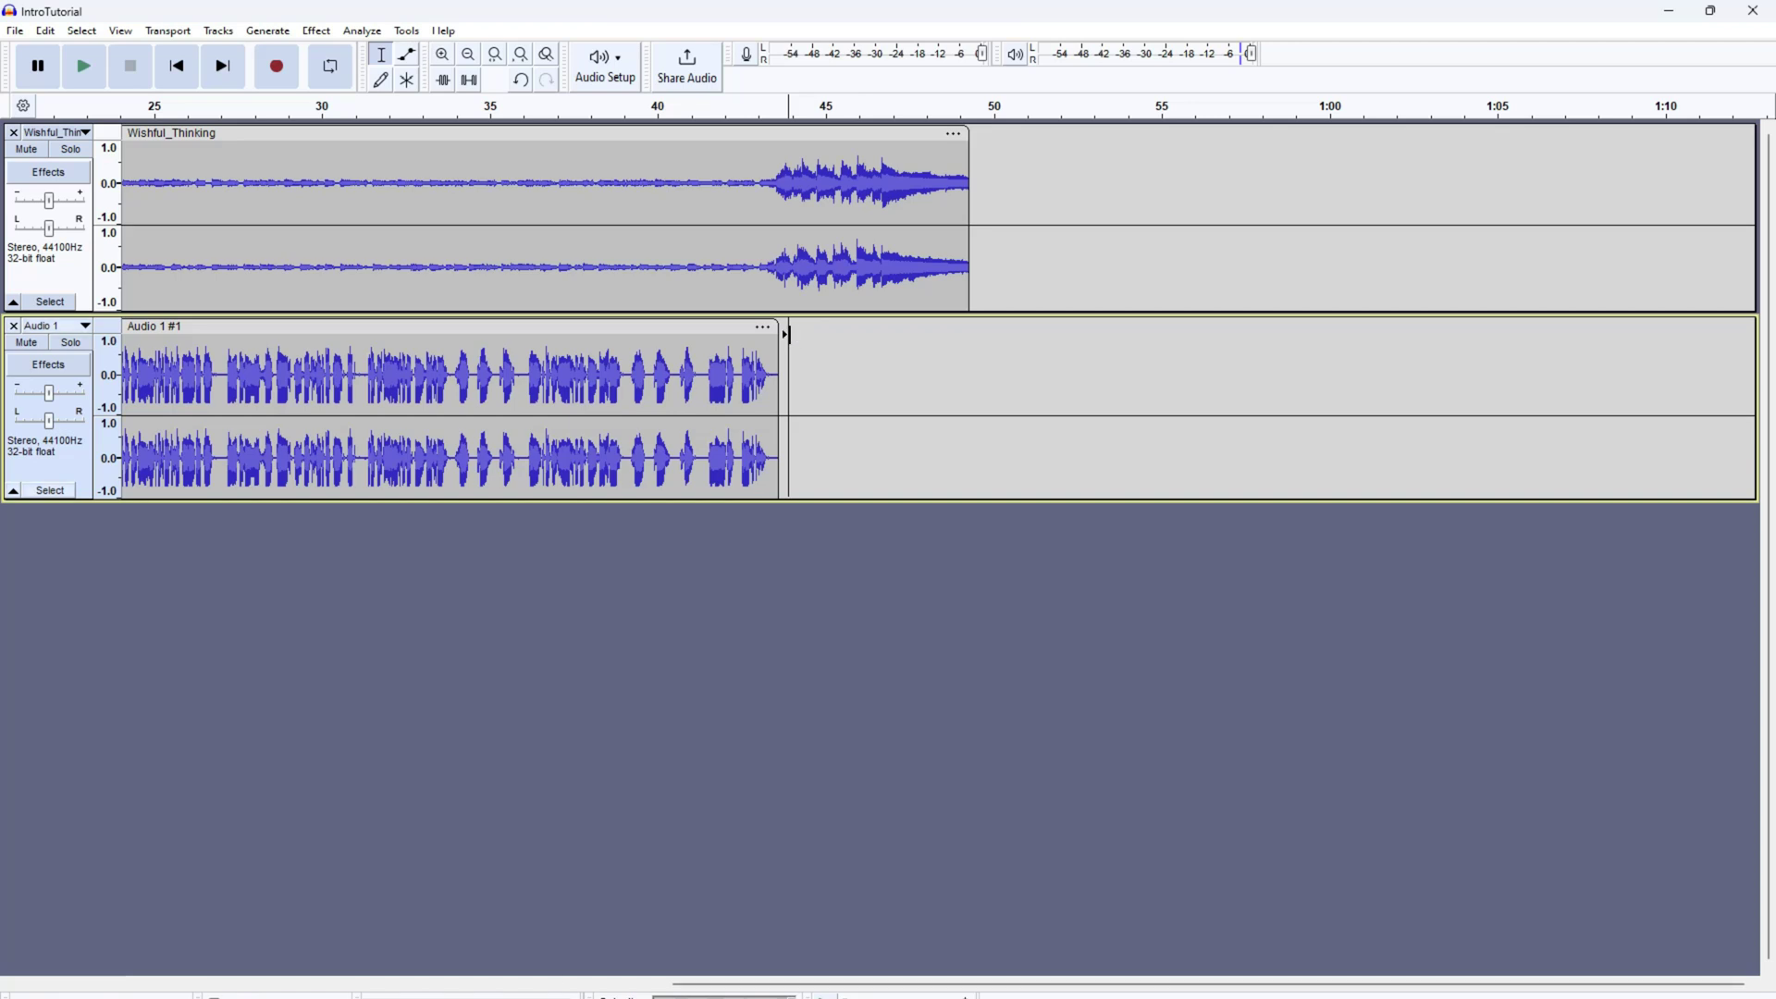
key(ctrl+v)
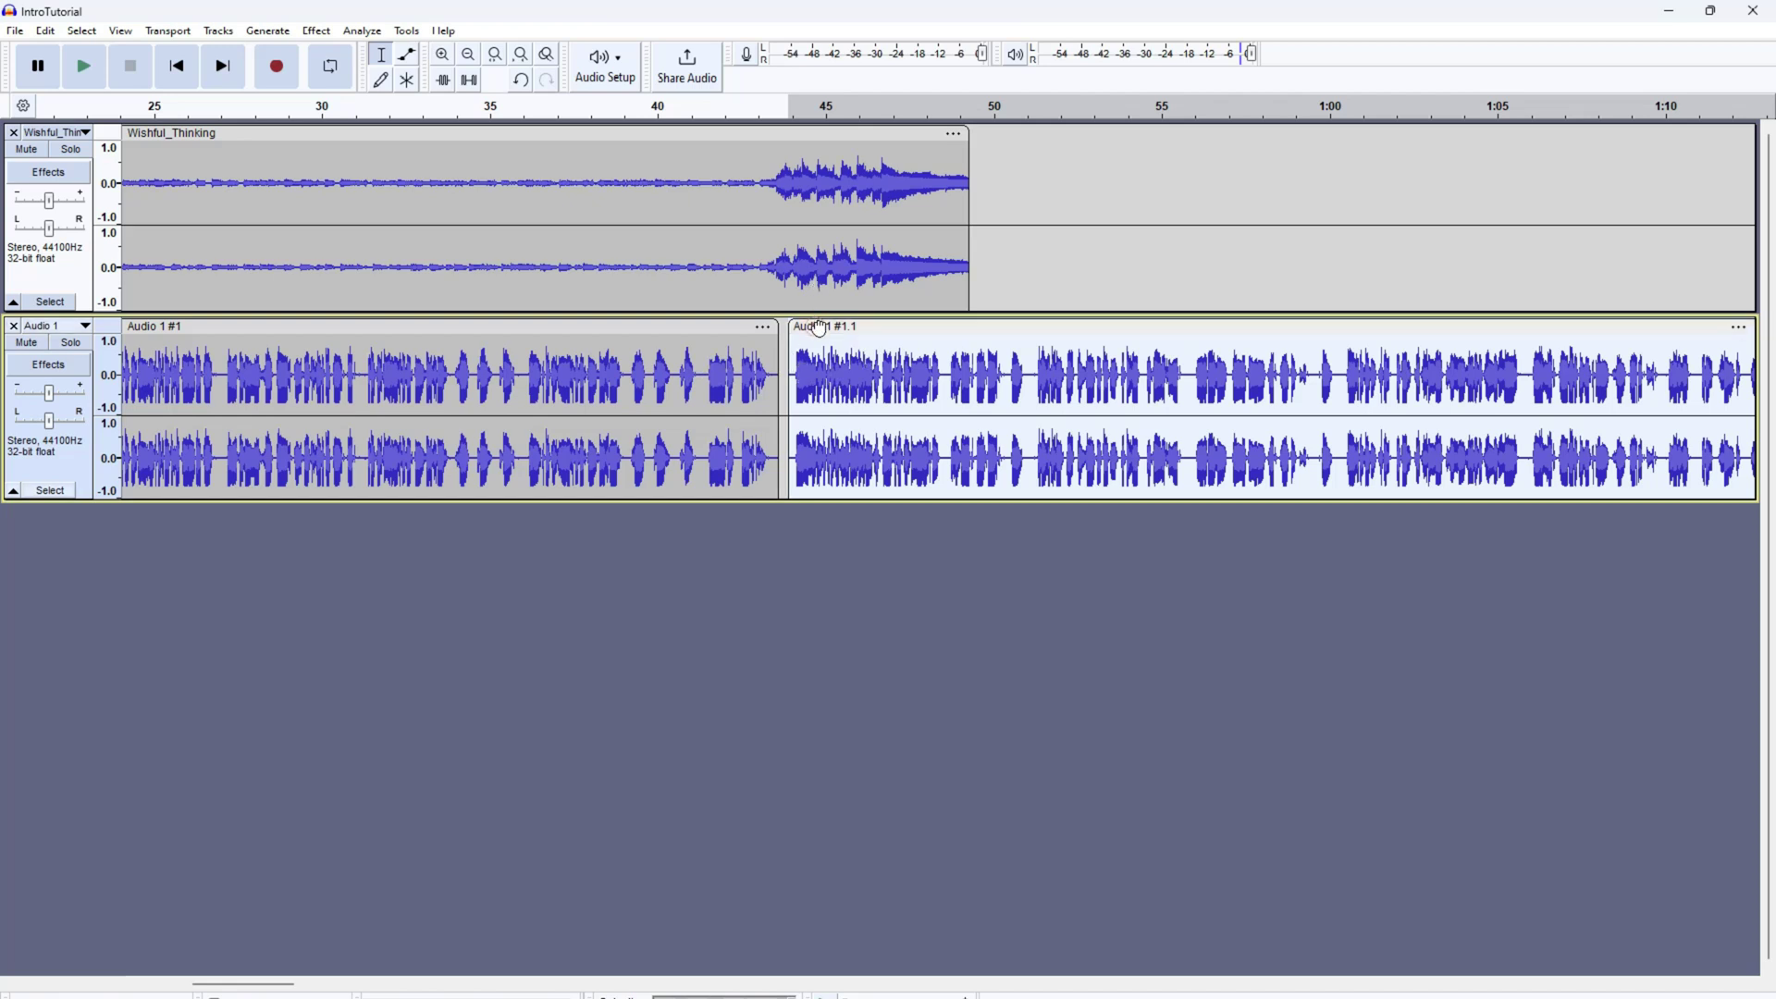
drag(816, 326, 828, 327)
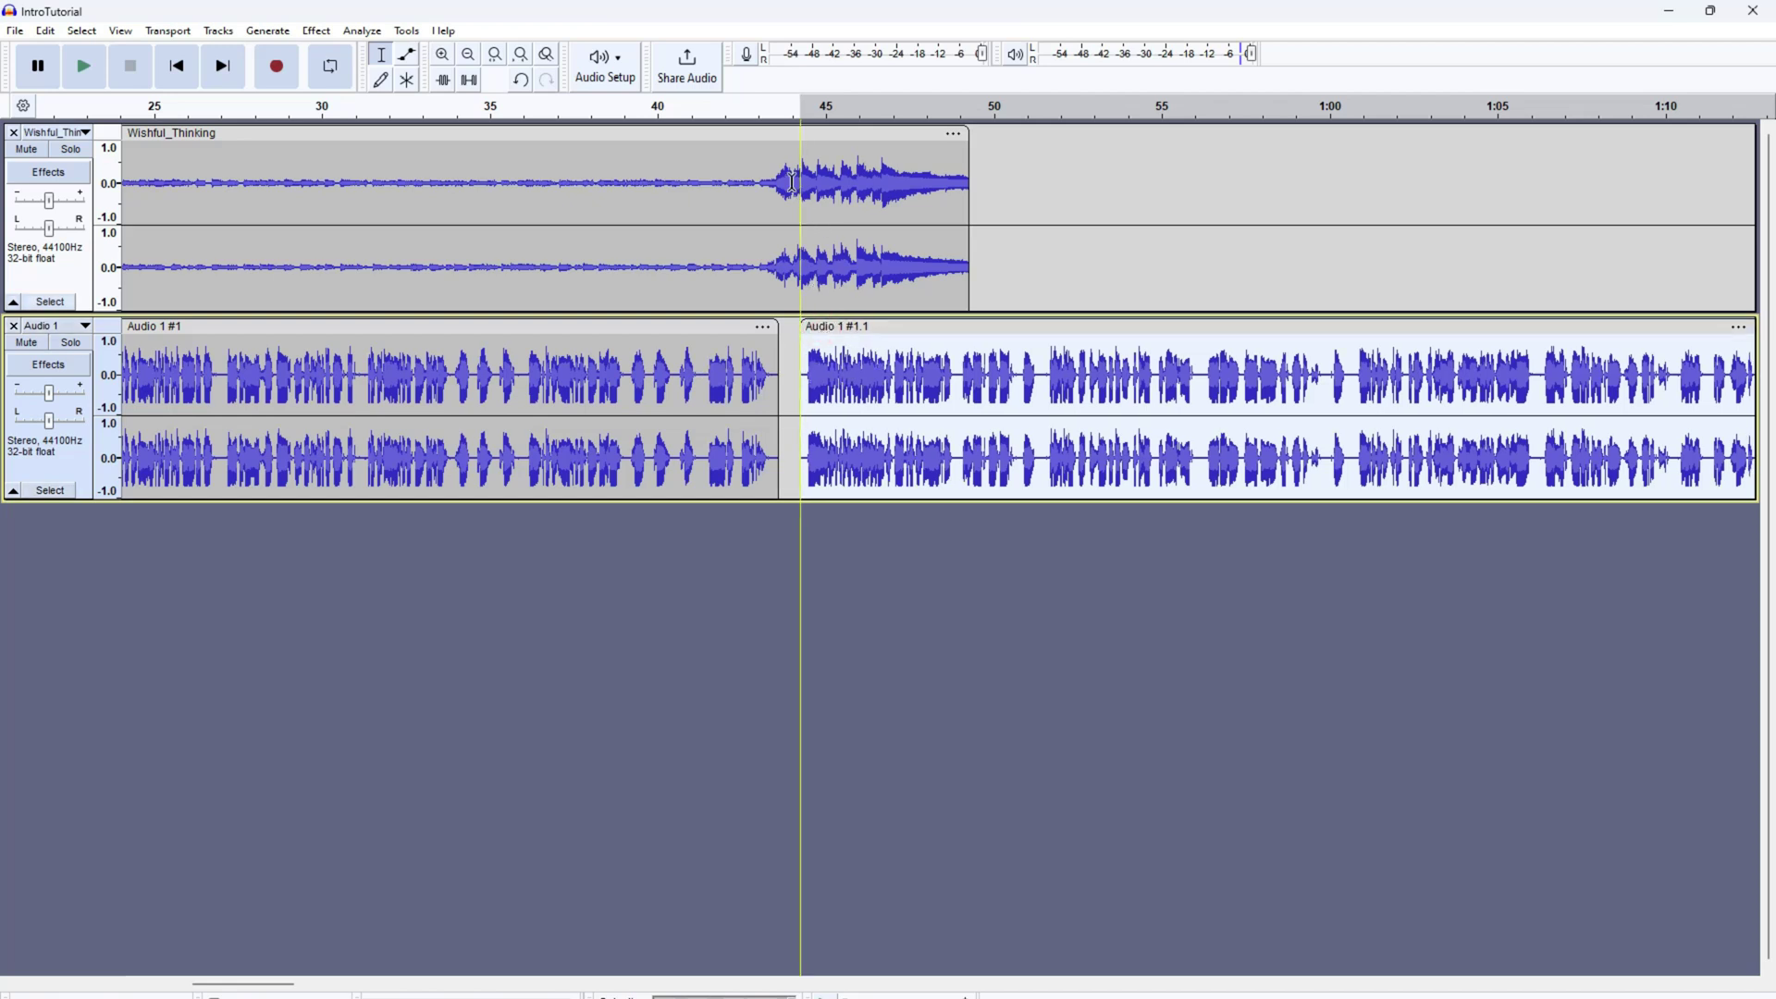
Step: Mark the loud closing section of the Wishful_Thinking music, from about 43.5 s to the end of the clip
drag(775, 165, 970, 483)
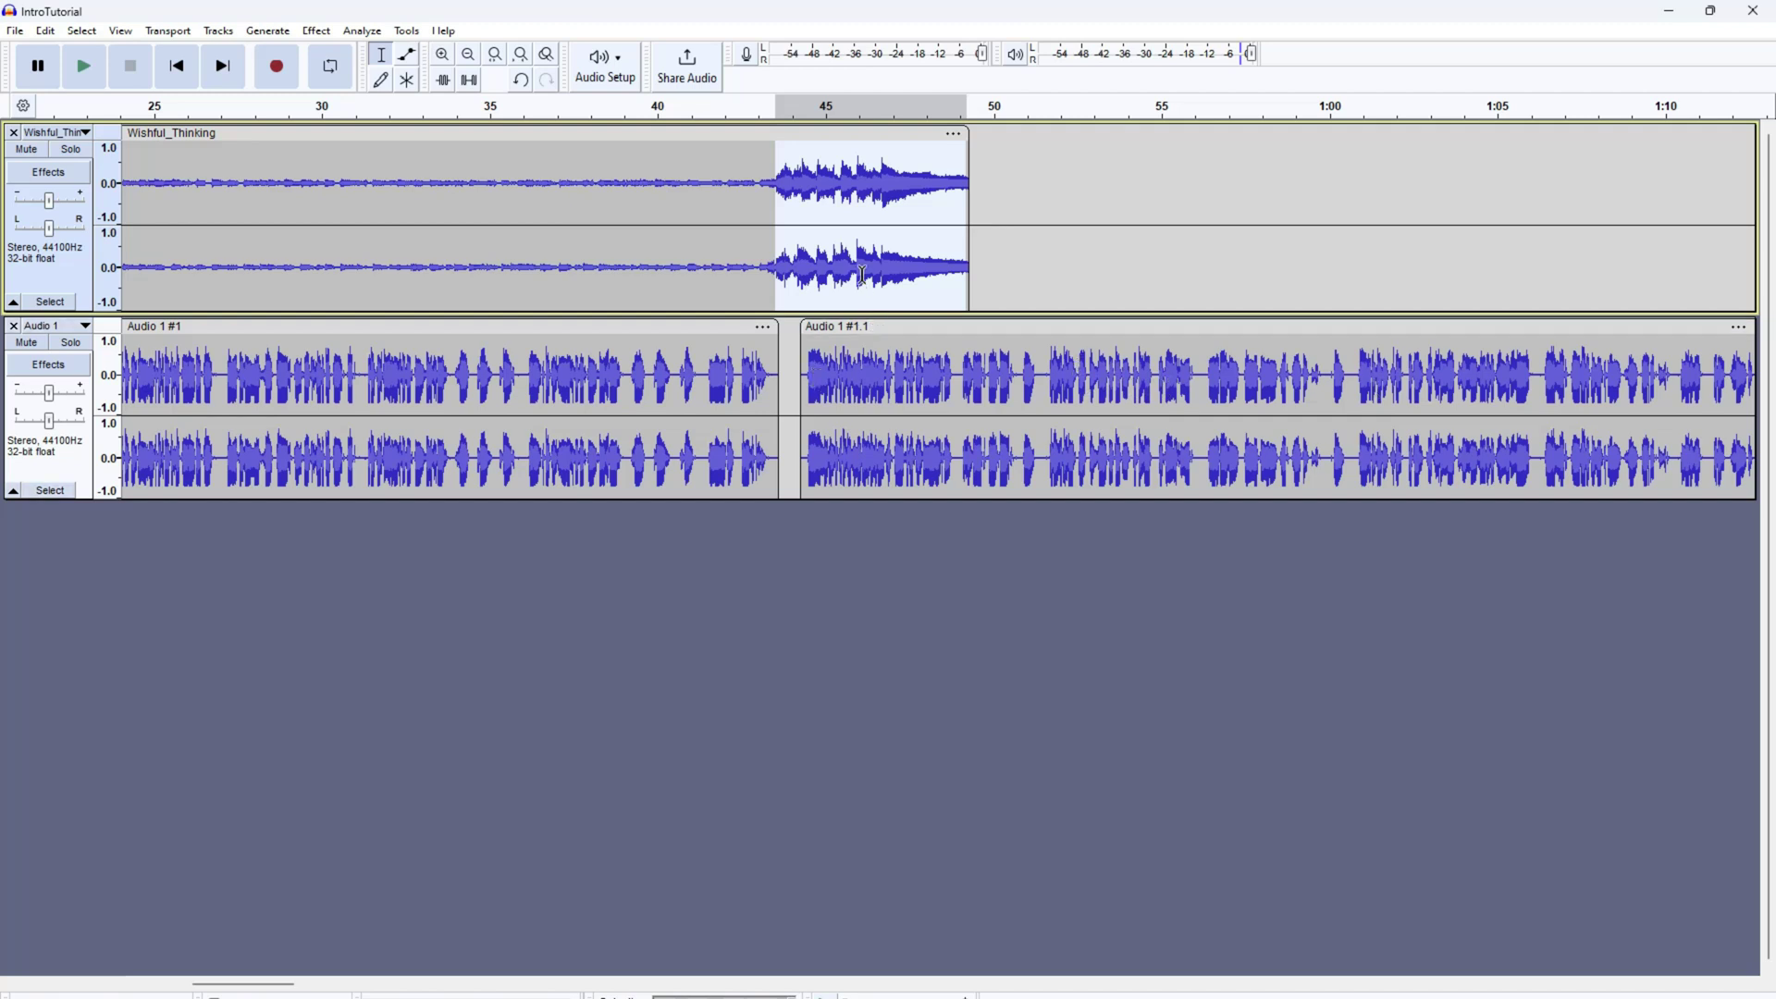
click(836, 190)
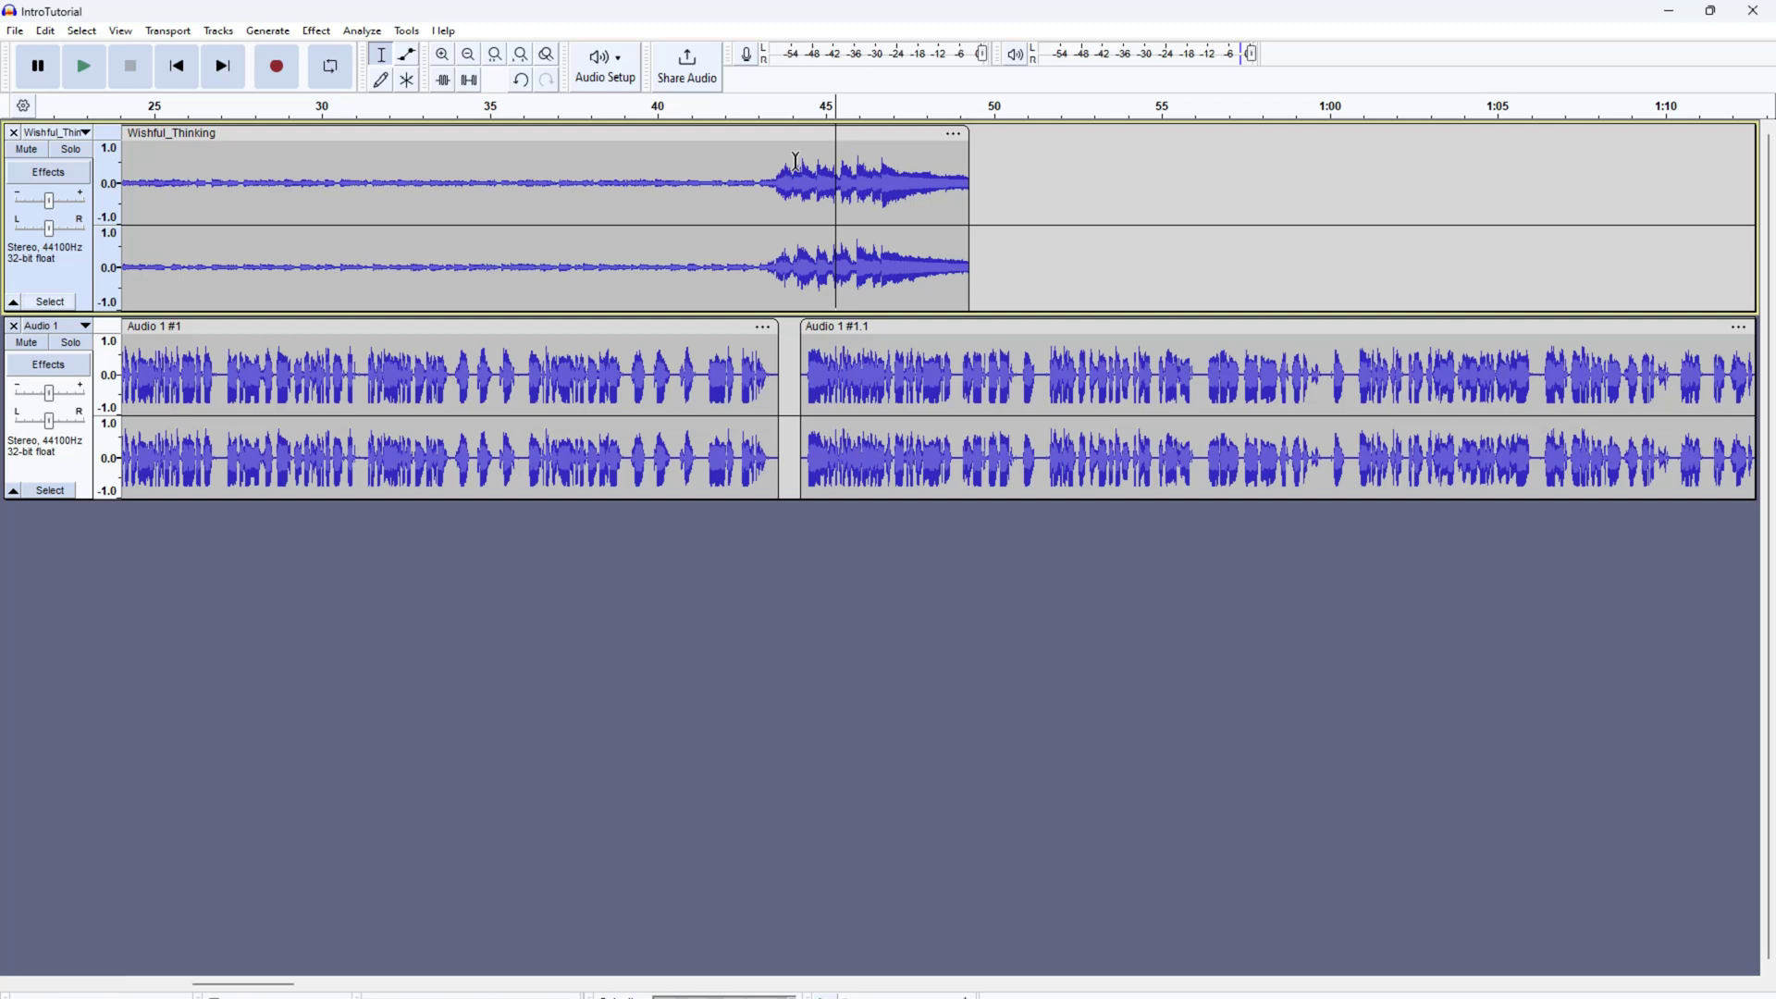
Step: Apply Fade Out three times to the Wishful_Thinking music from about 44.2 s to the end of the clip
drag(796, 167, 968, 224)
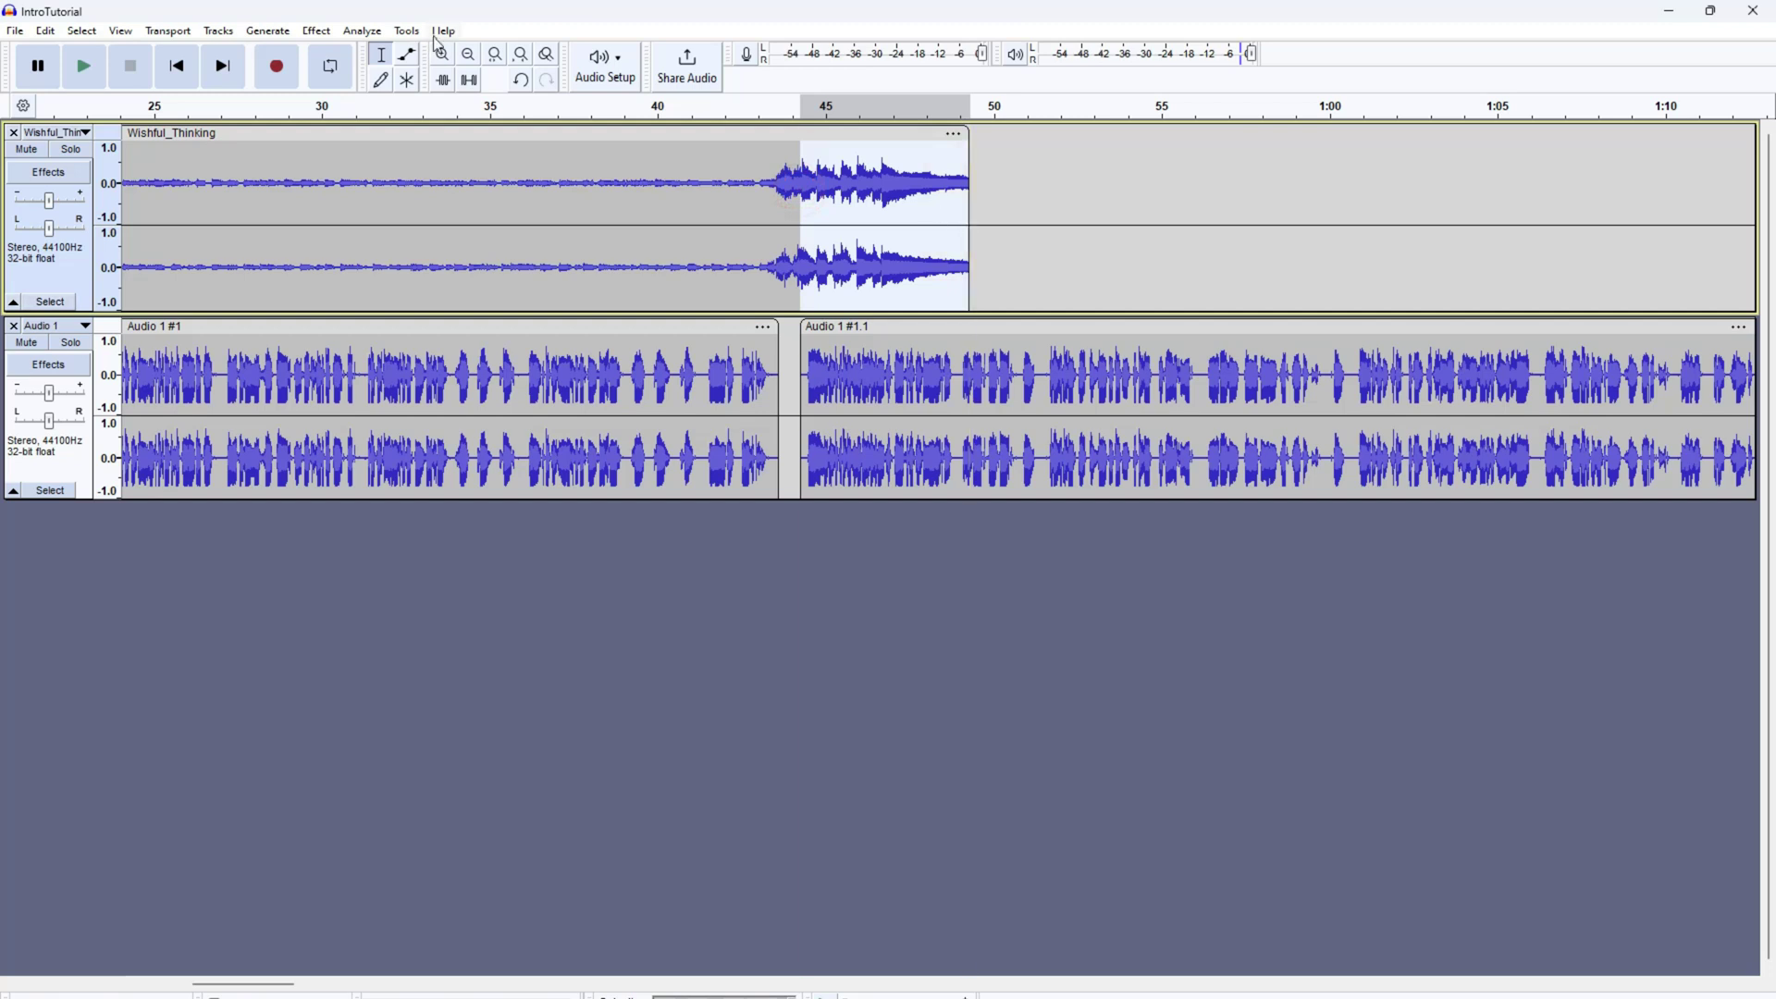
click(307, 35)
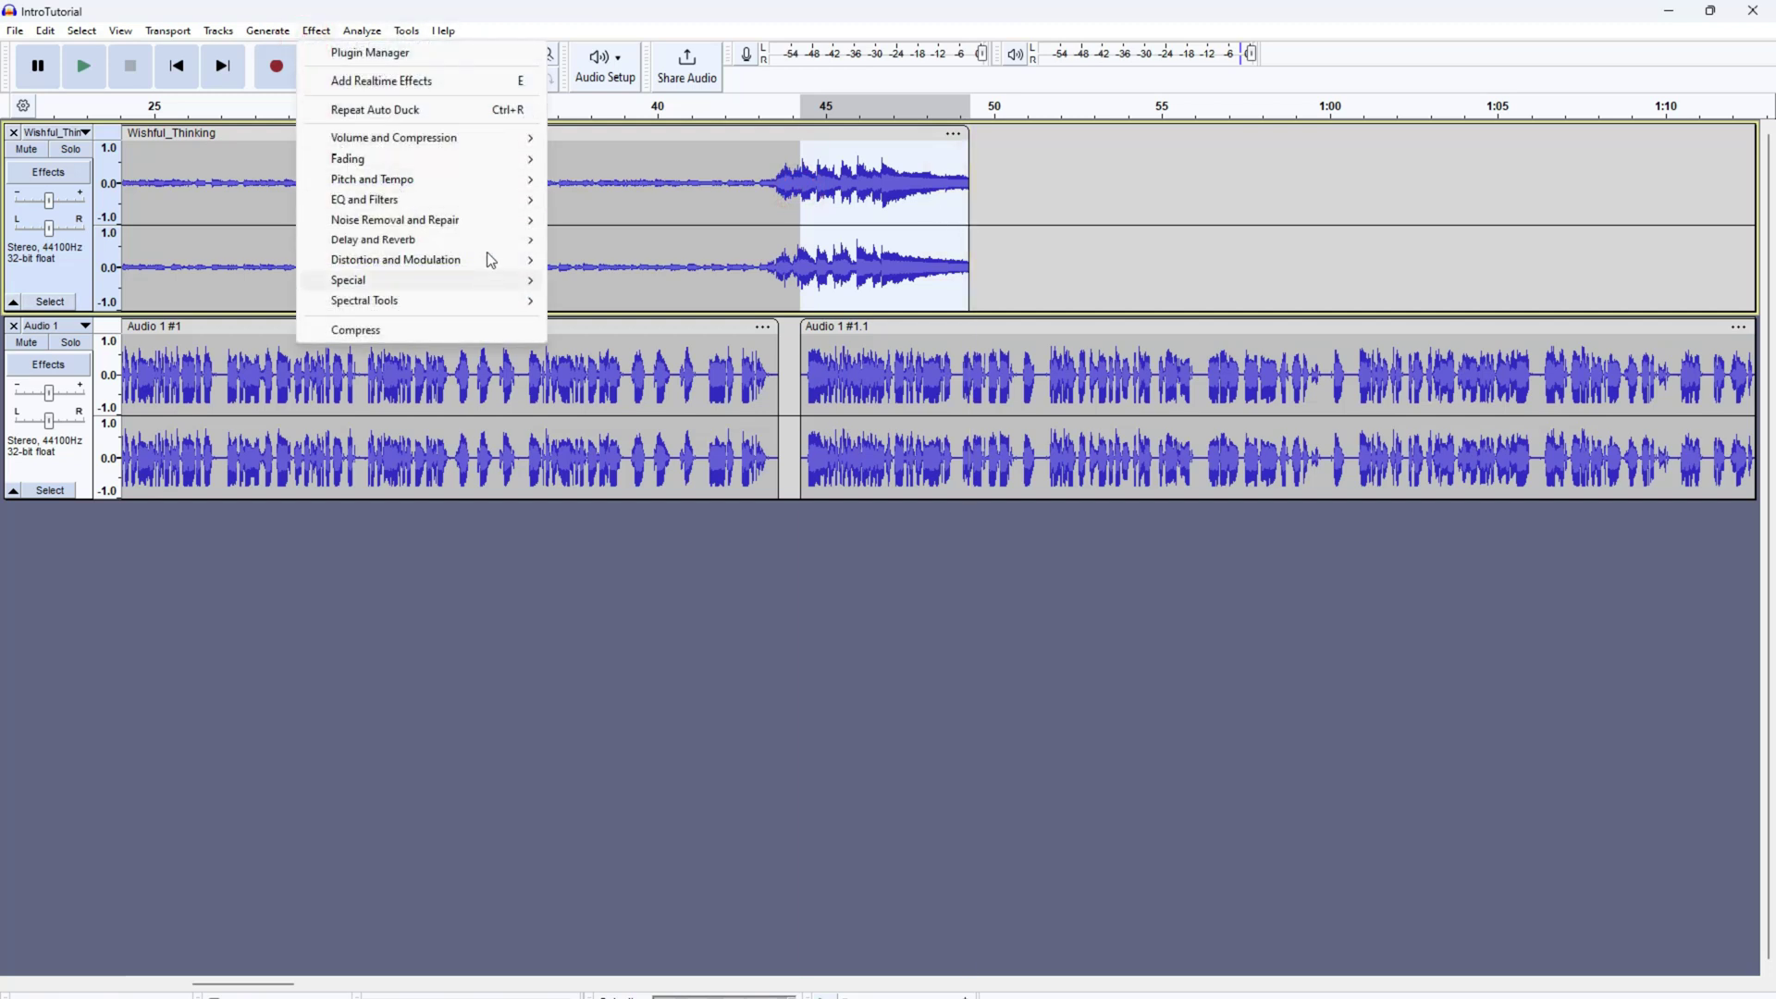
mouse_move(496, 166)
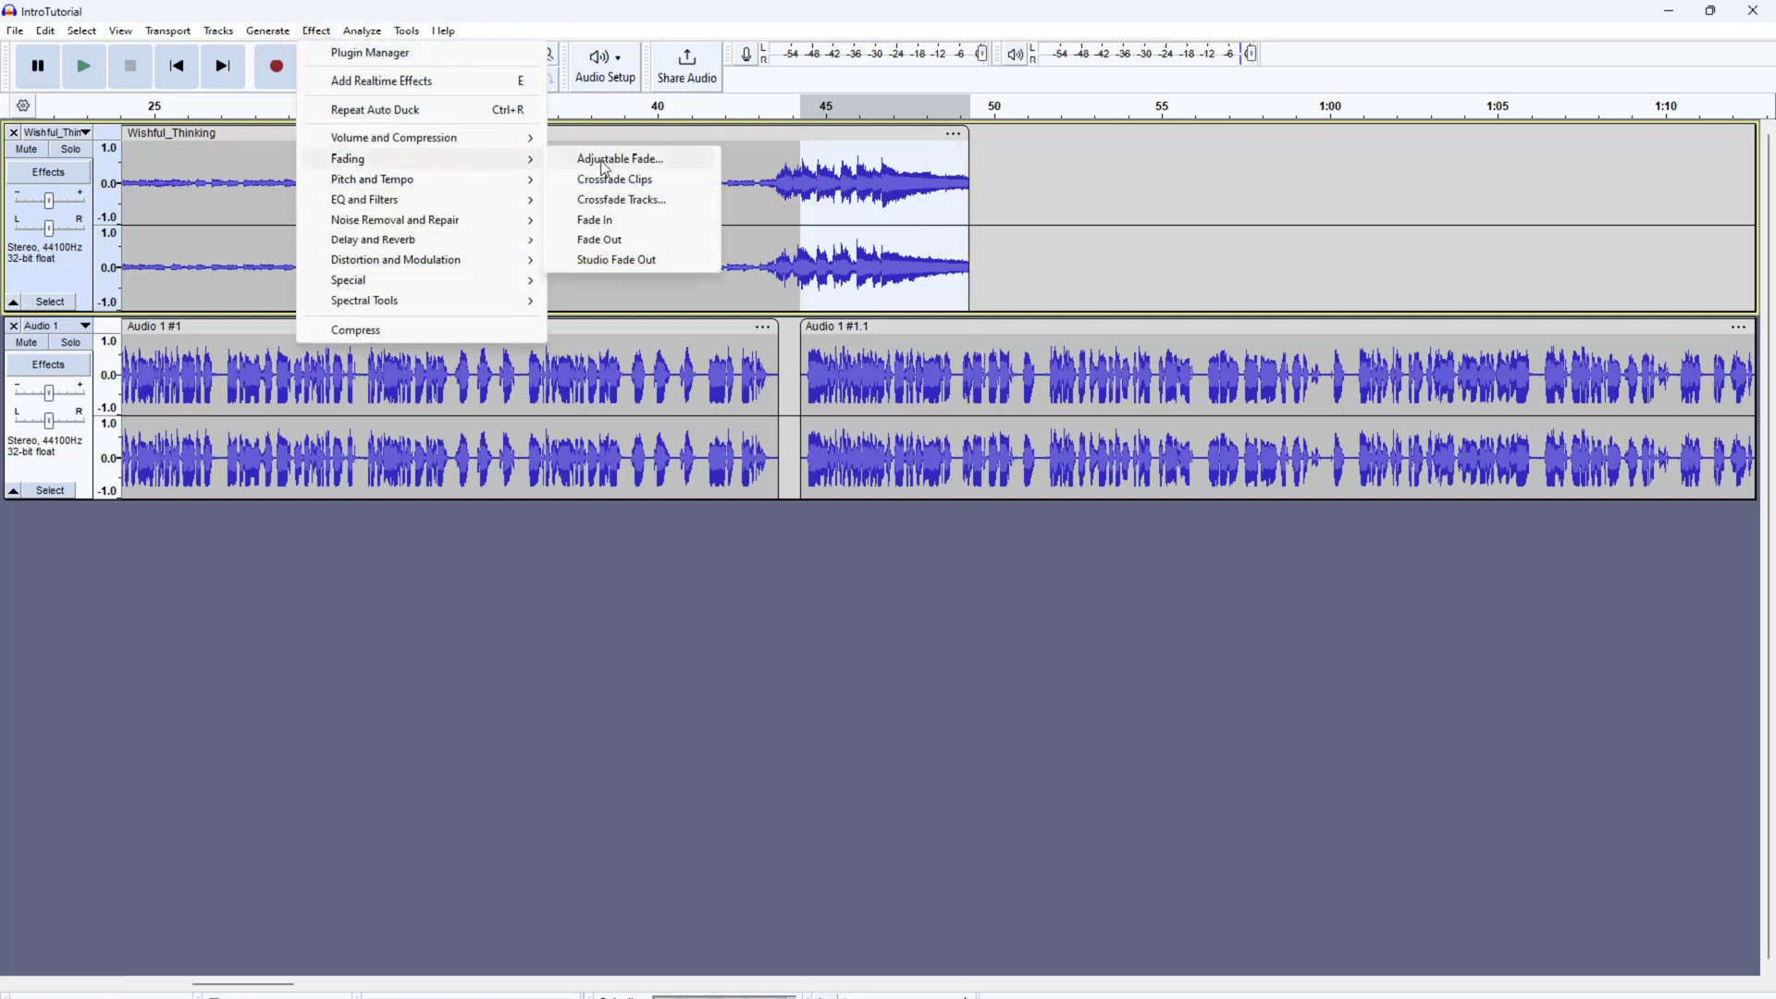
click(626, 243)
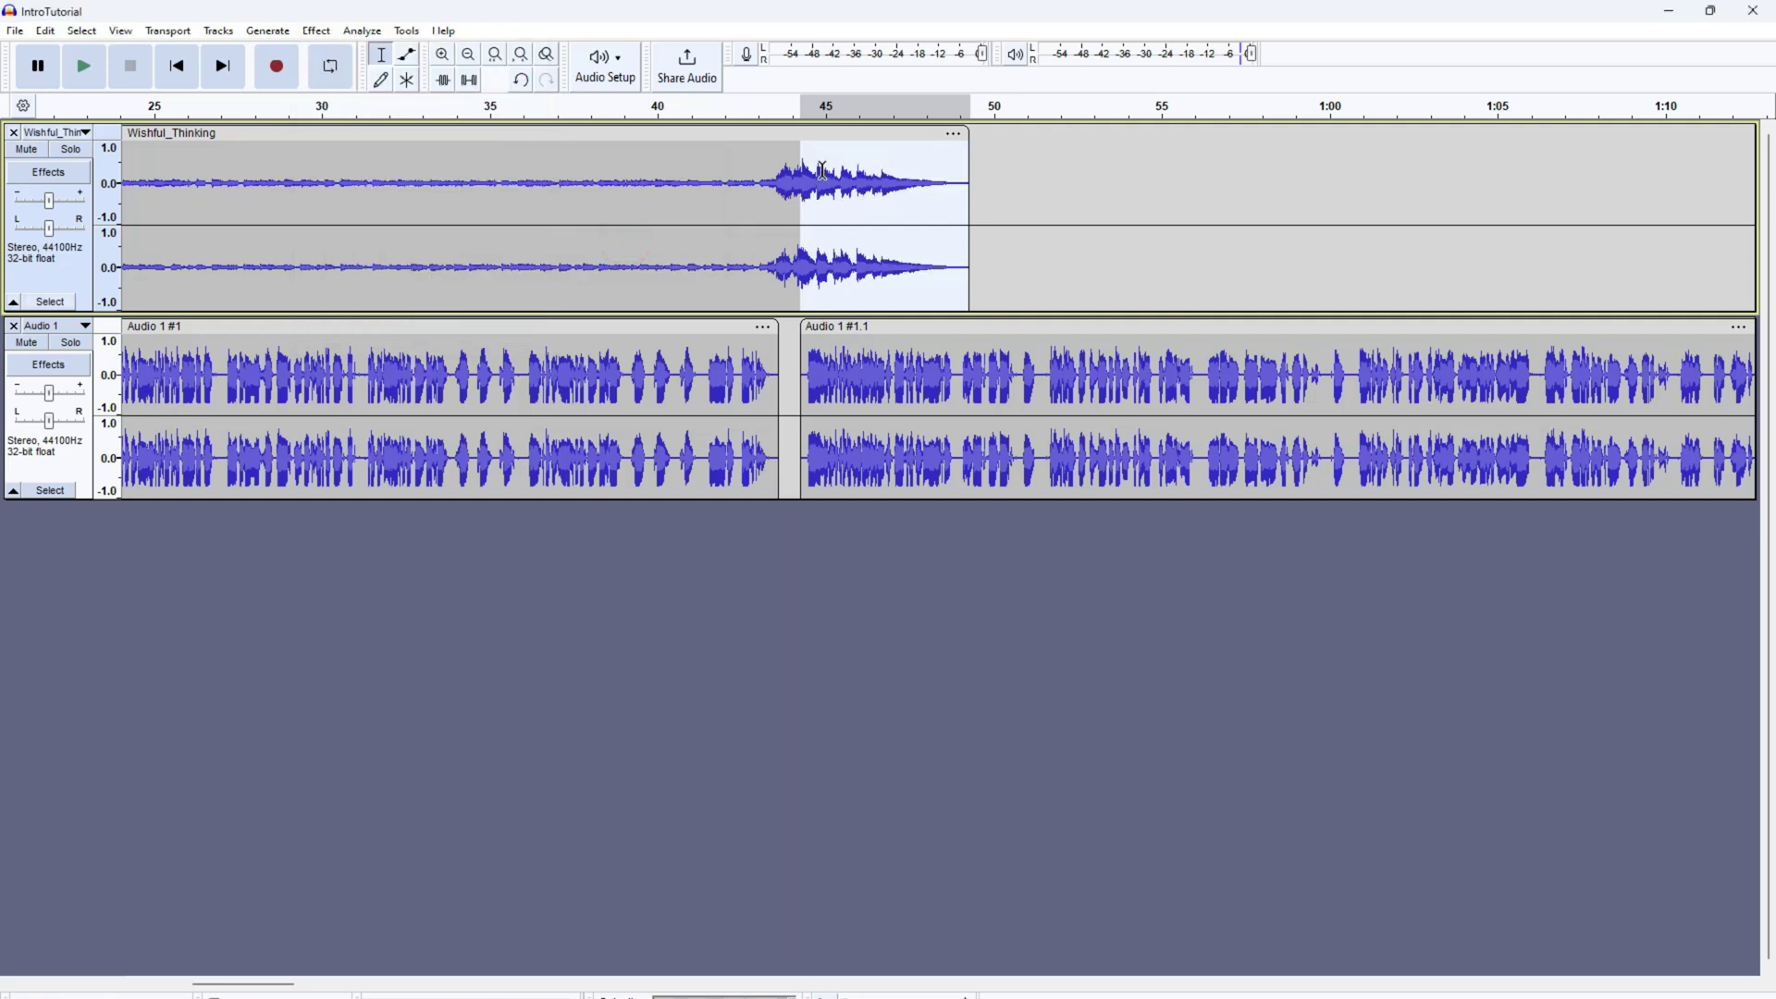
key(ctrl+r)
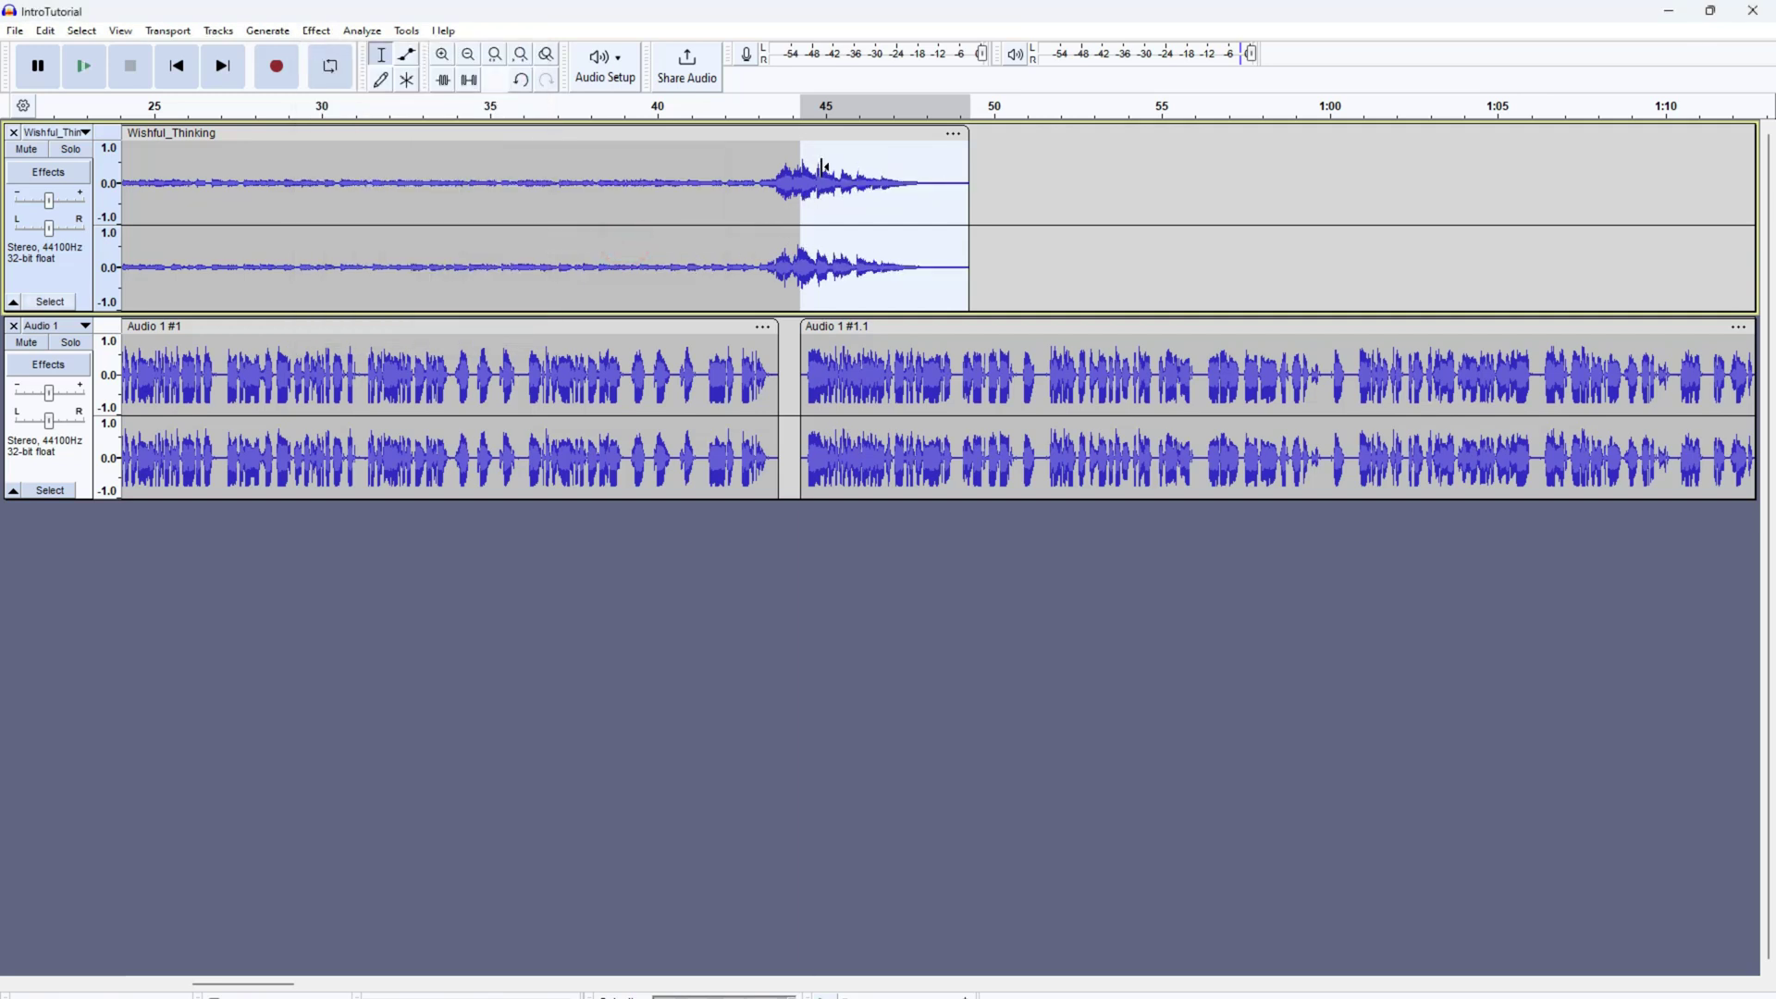
key(ctrl+r)
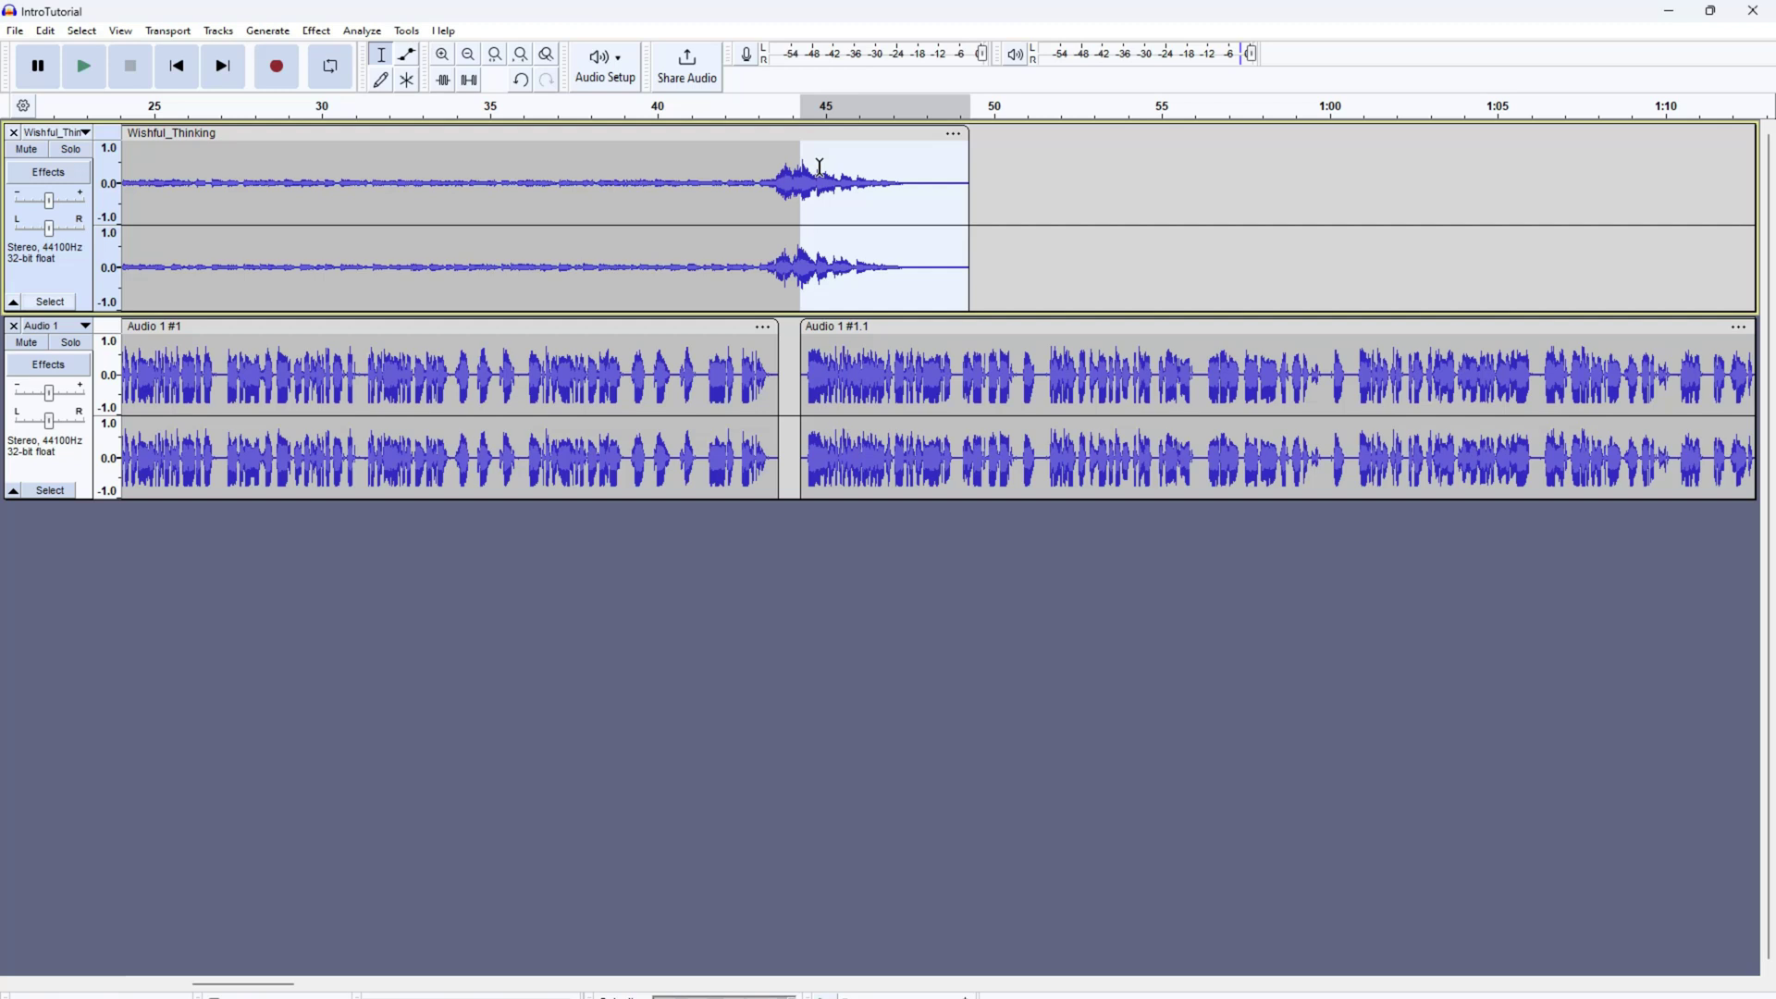
Step: Play the project from about 43 s to hear the music fade out under the second voice clip
click(771, 176)
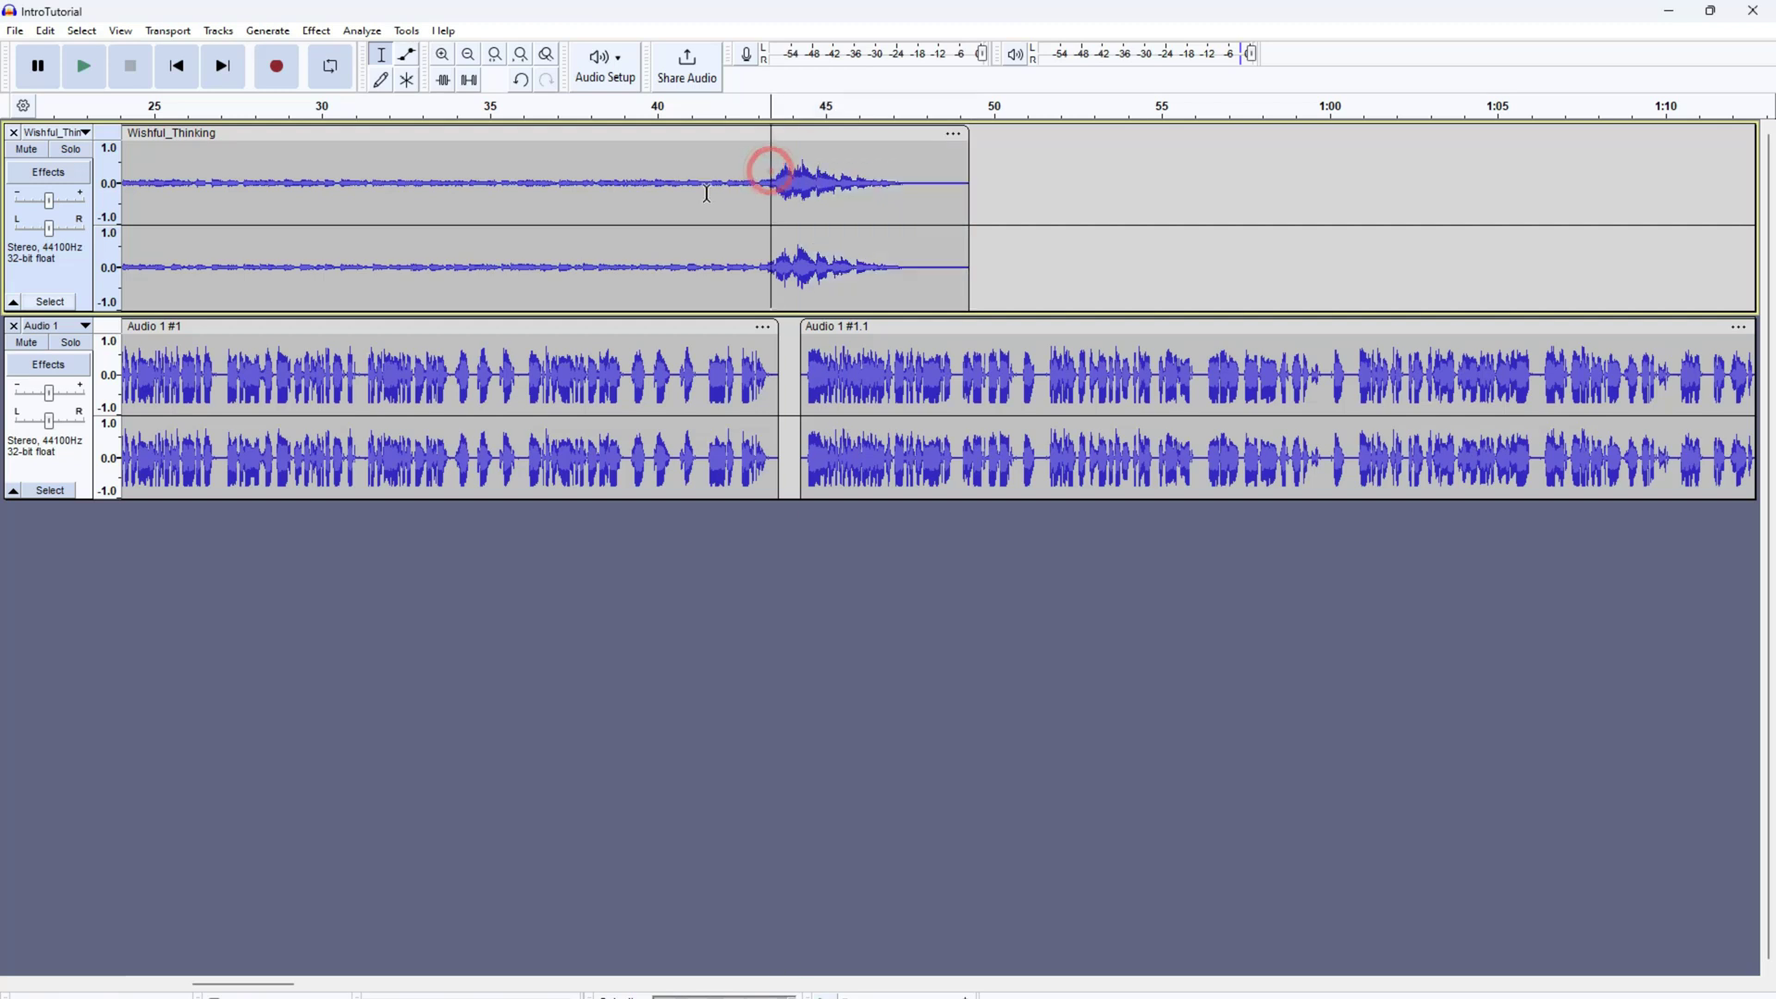
key(space)
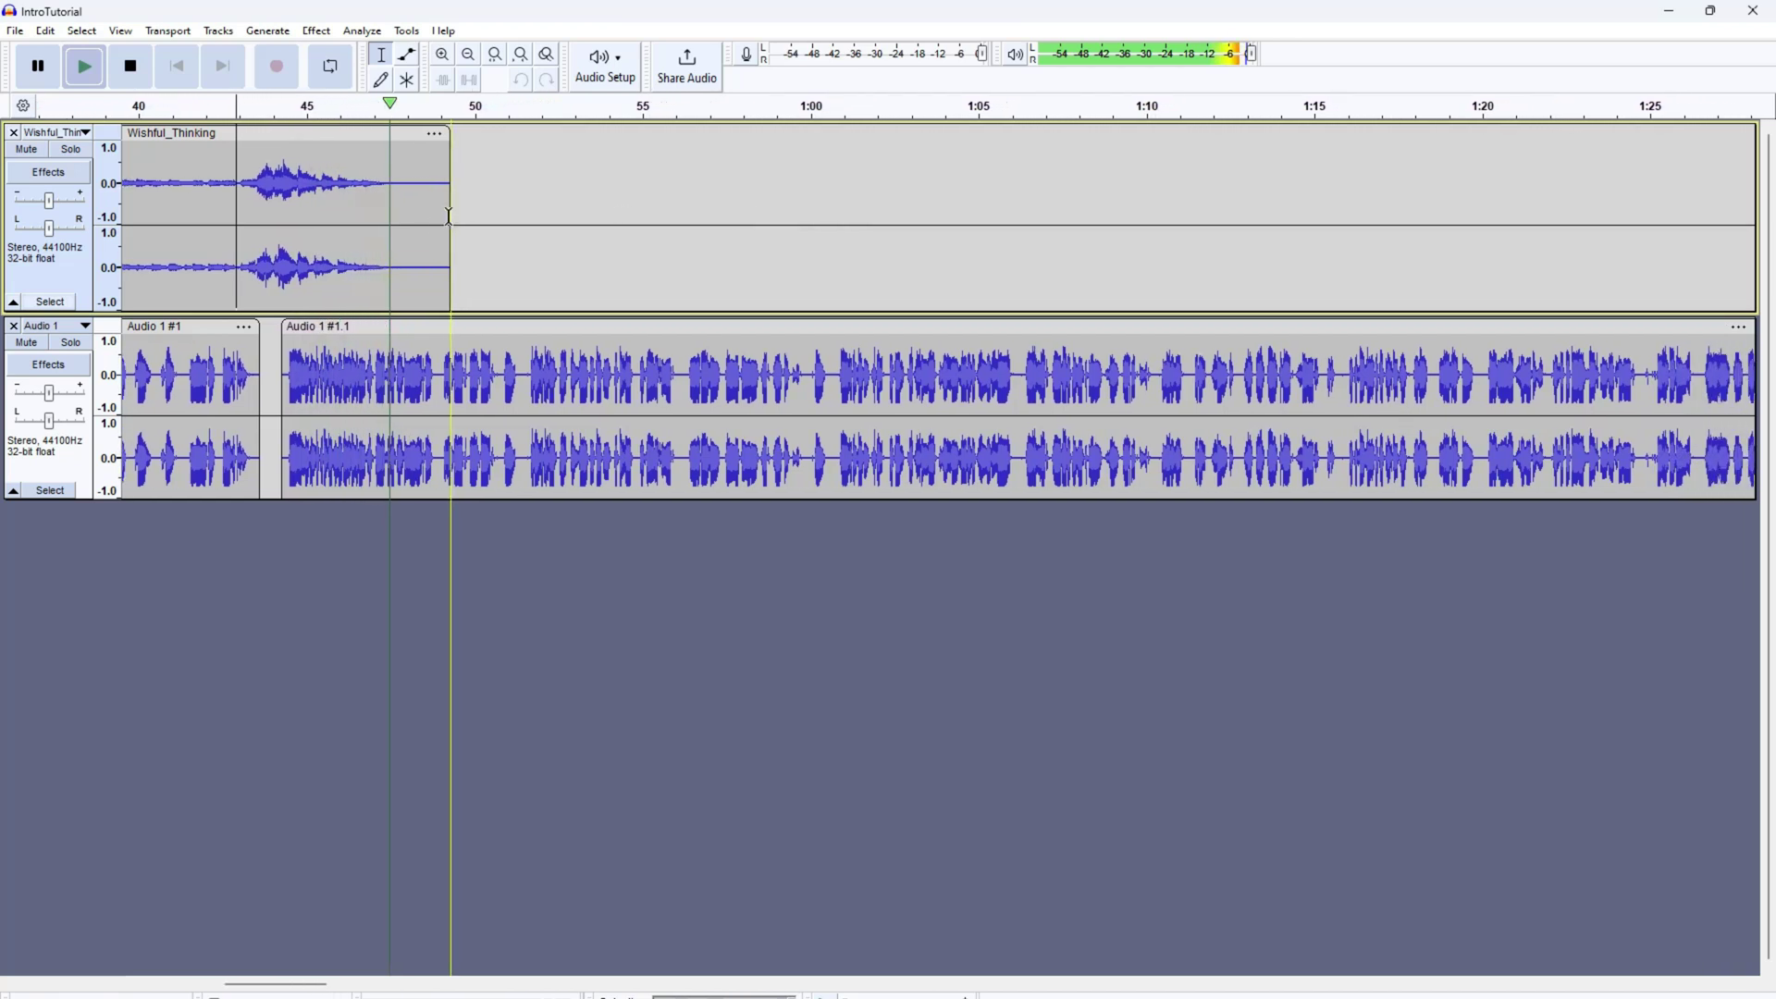
key(space)
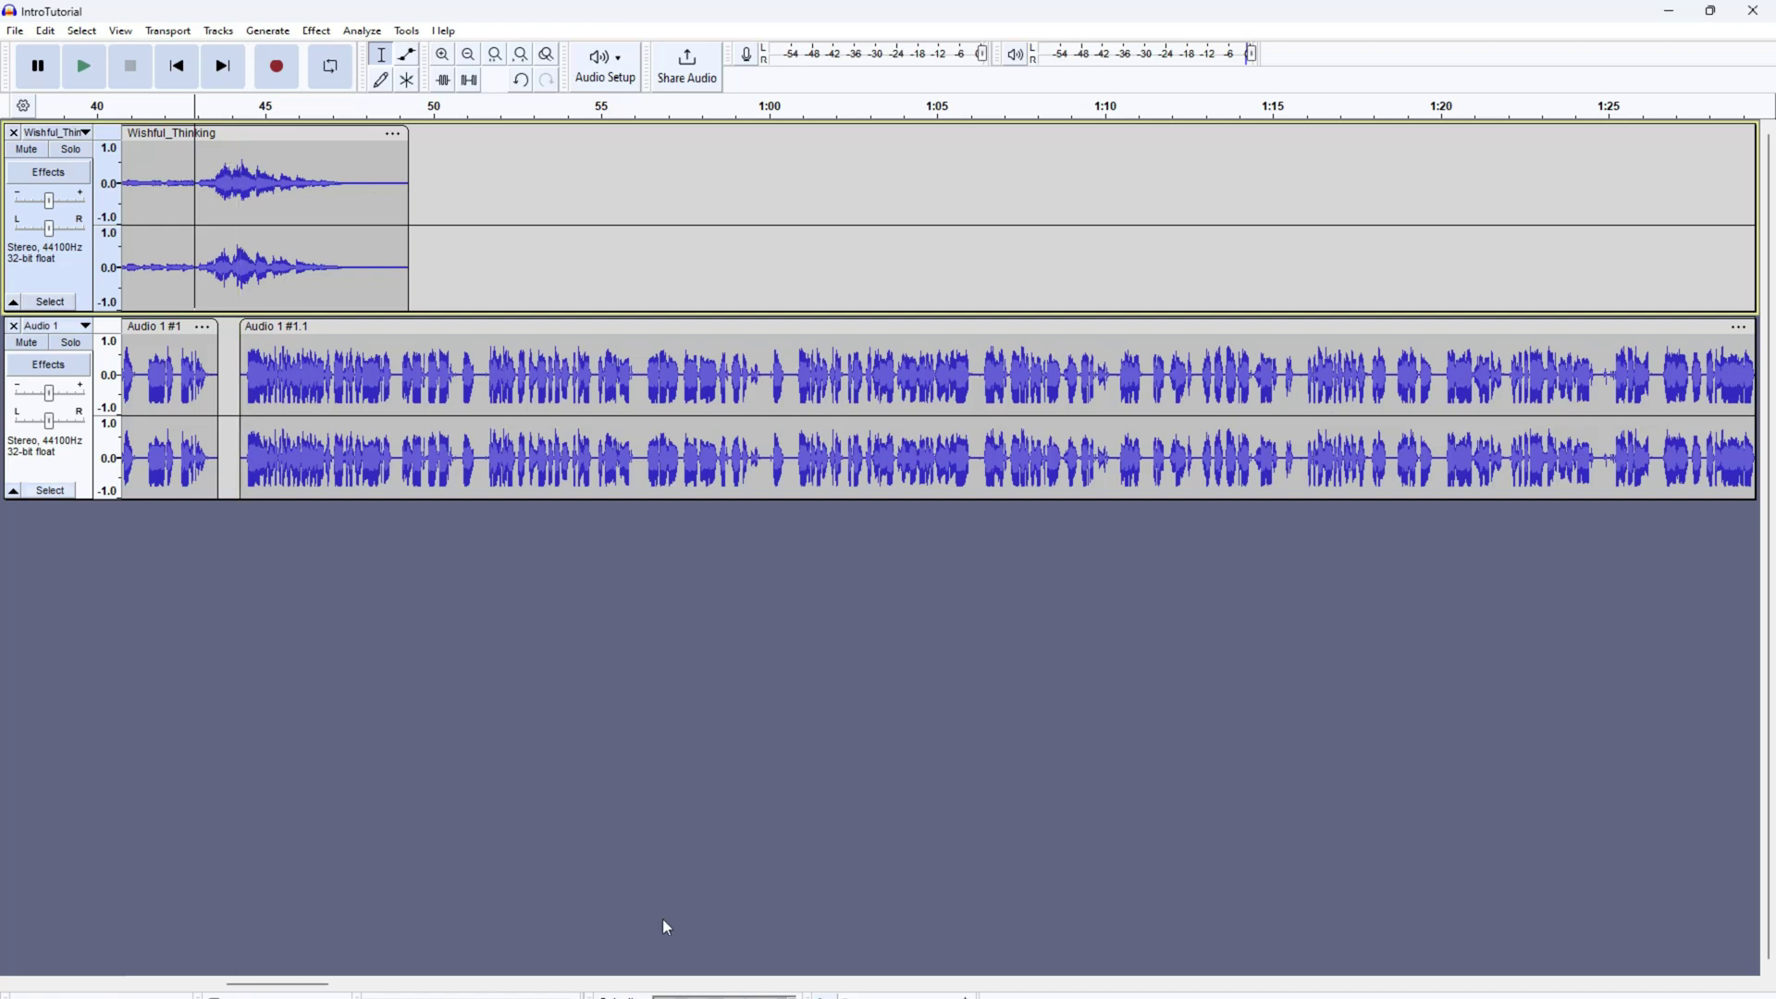
Step: Undo the fade-outs, the pasted second voice clip and the Auto Duck effect, and clear the selection
drag(287, 984, 185, 978)
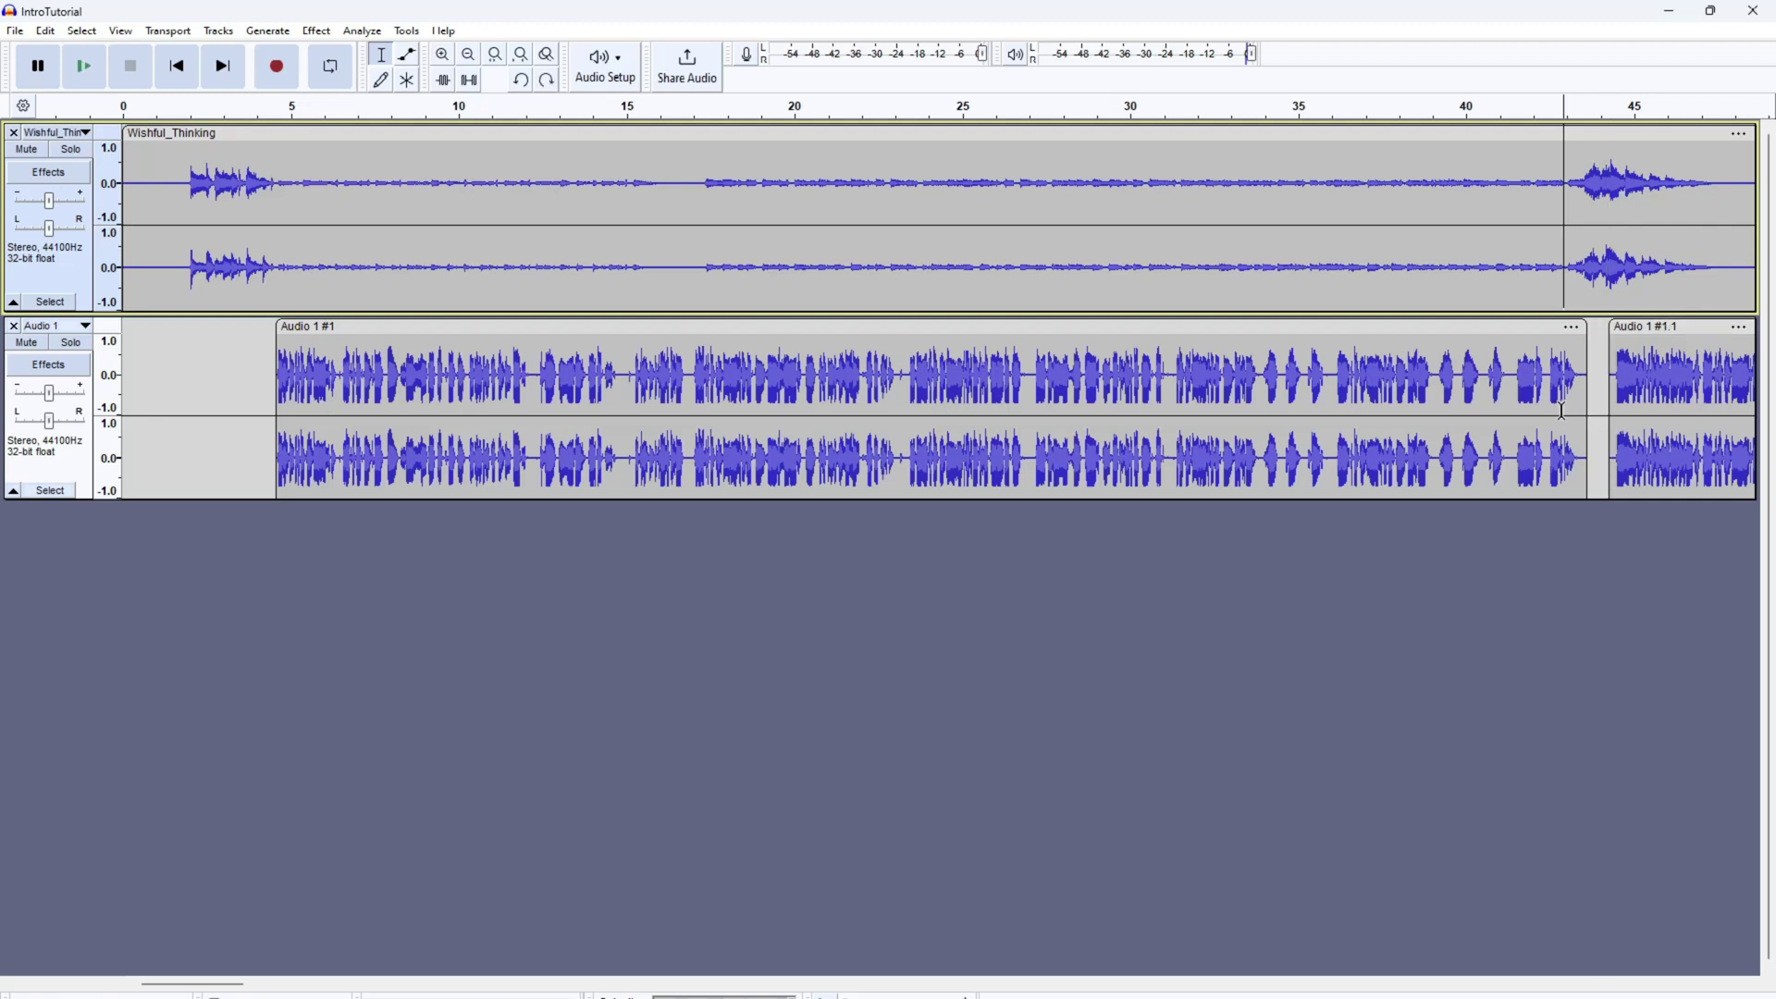
key(ctrl+z)
key(ctrl+z)
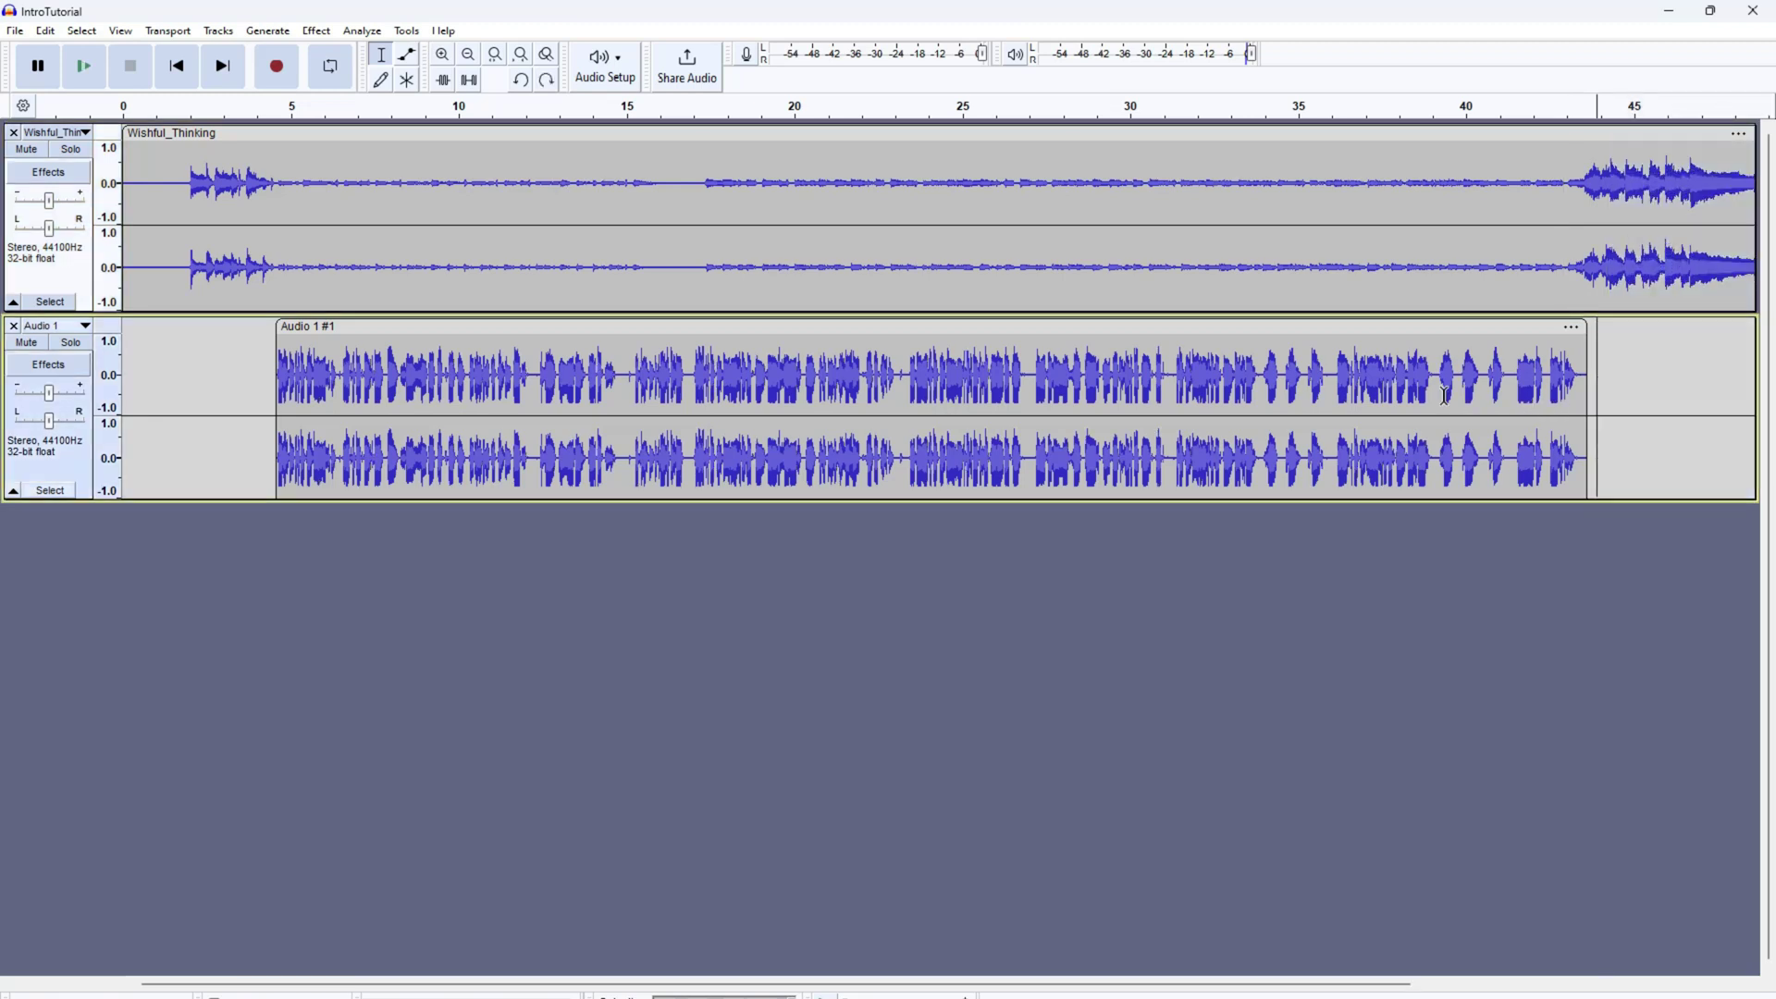
key(ctrl+z)
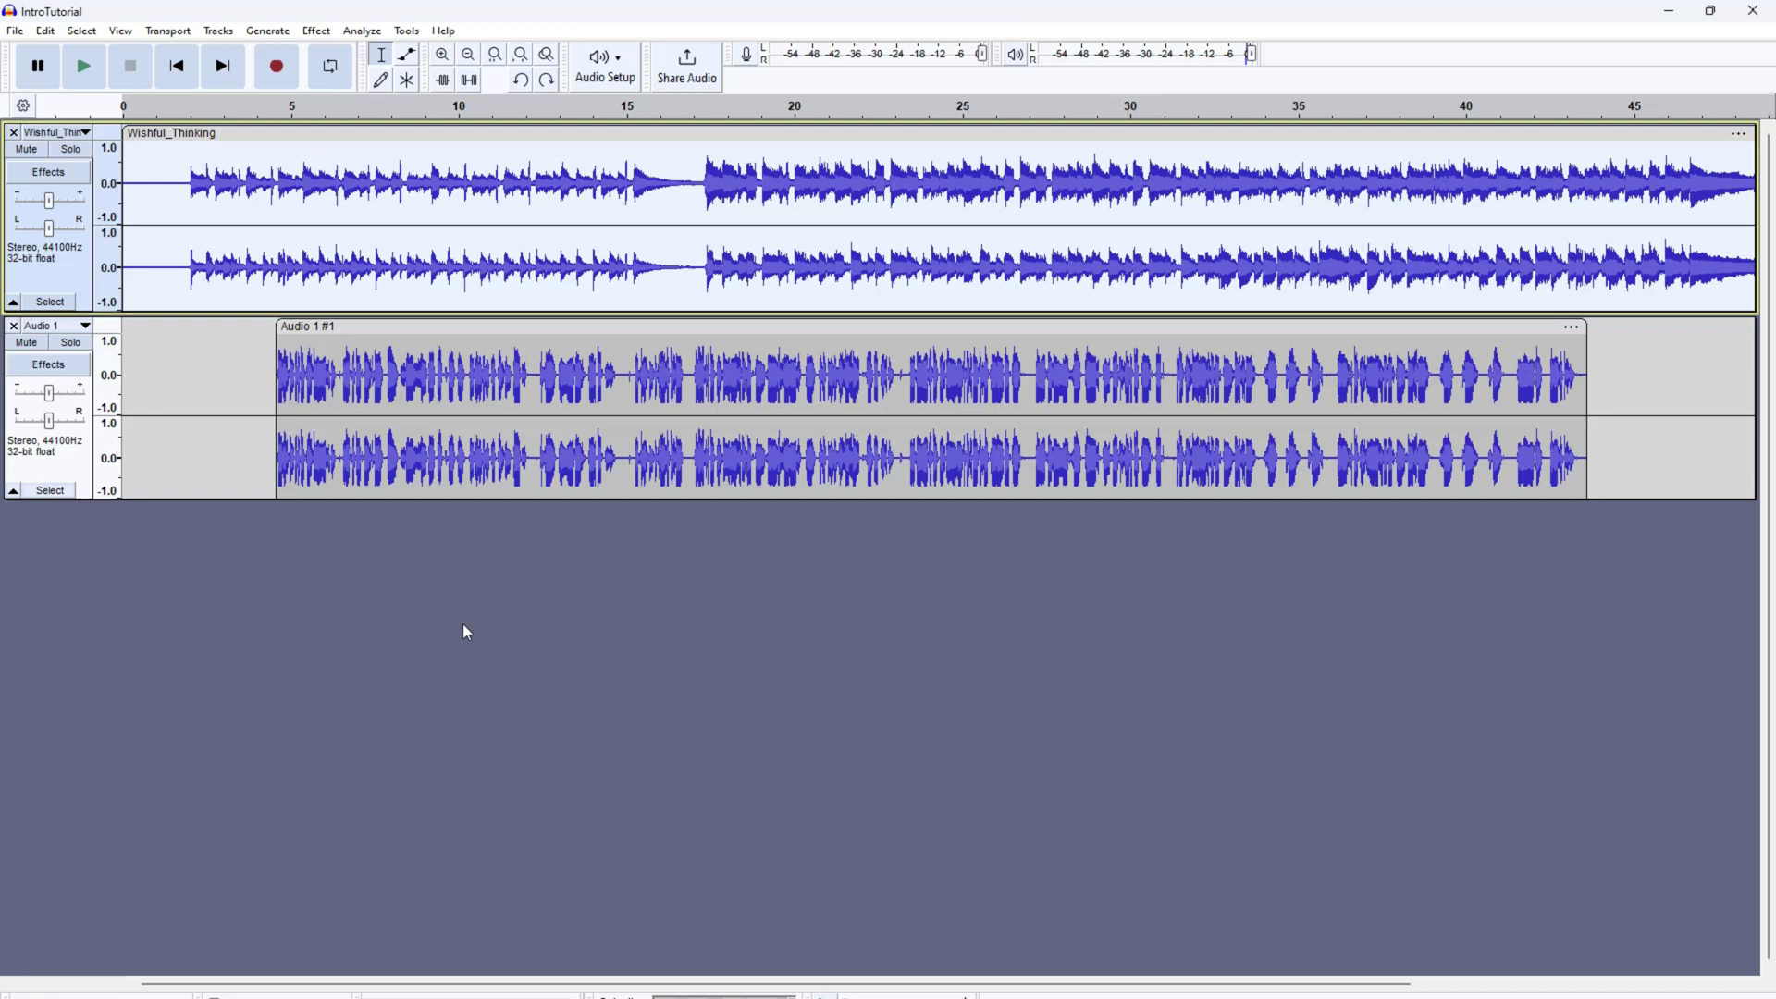
click(467, 633)
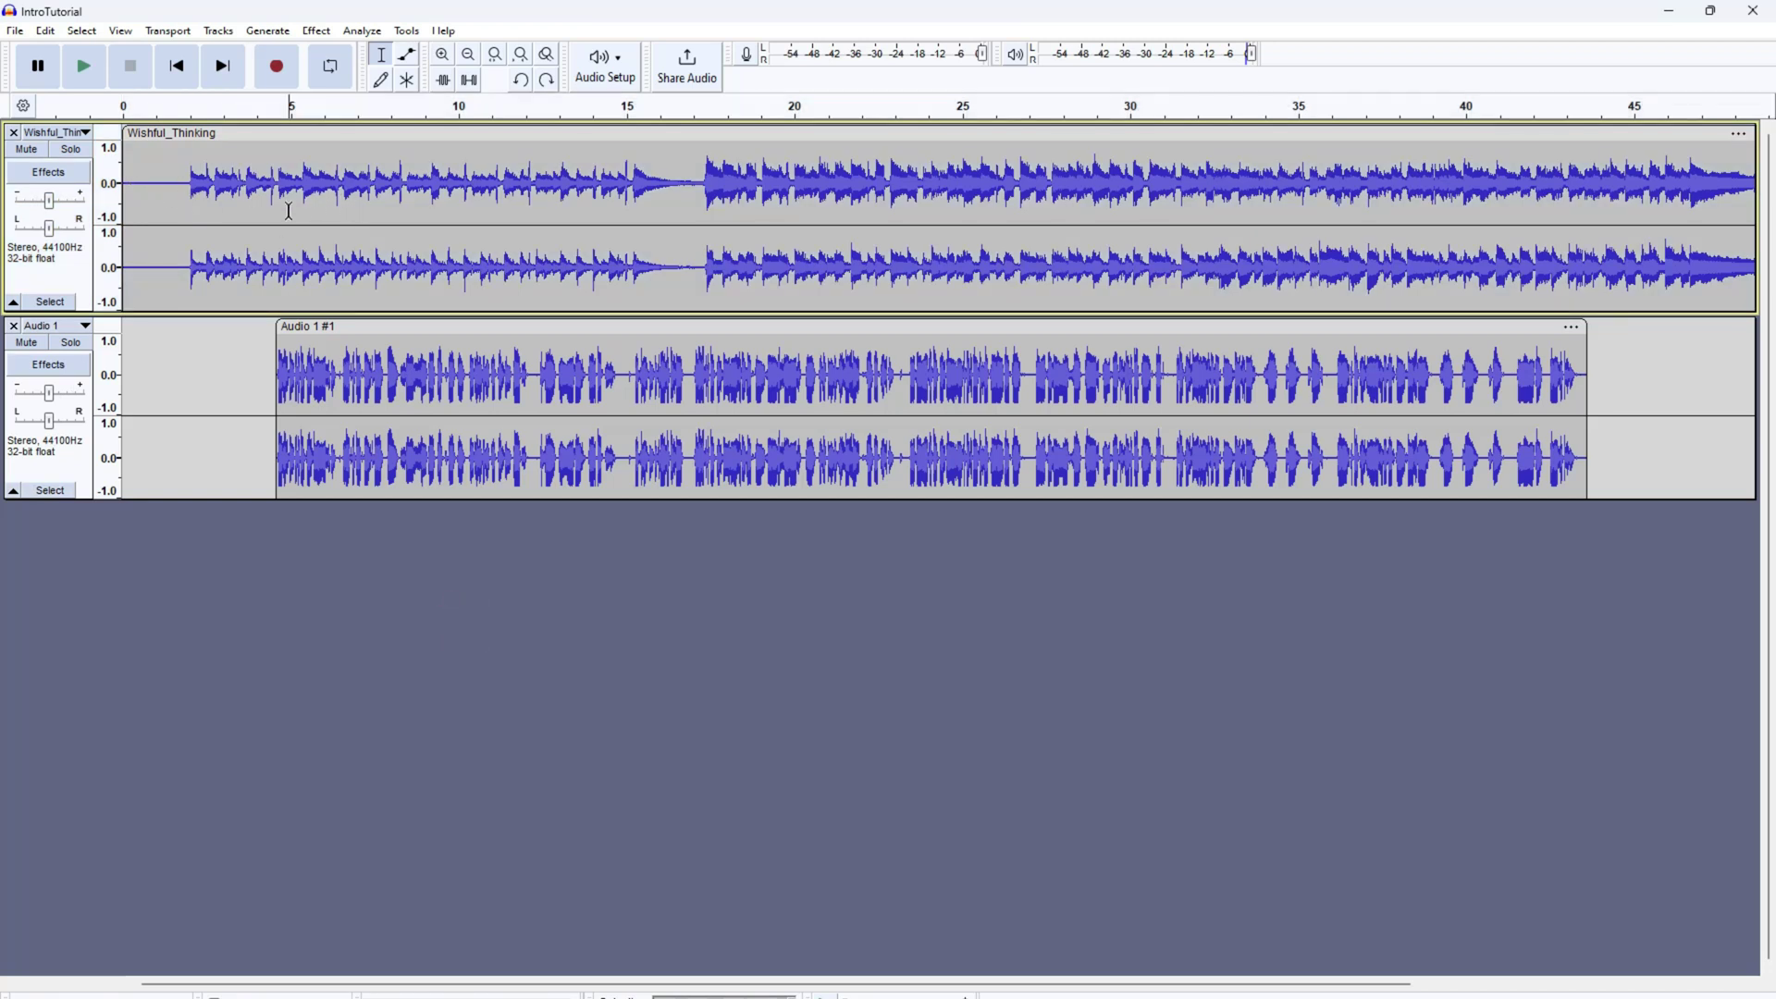
Step: Shape the Wishful_Thinking volume with the Envelope tool, dipping it from about 4.5 s to 43 s under the voice and raising it by about 44.4 s
click(289, 211)
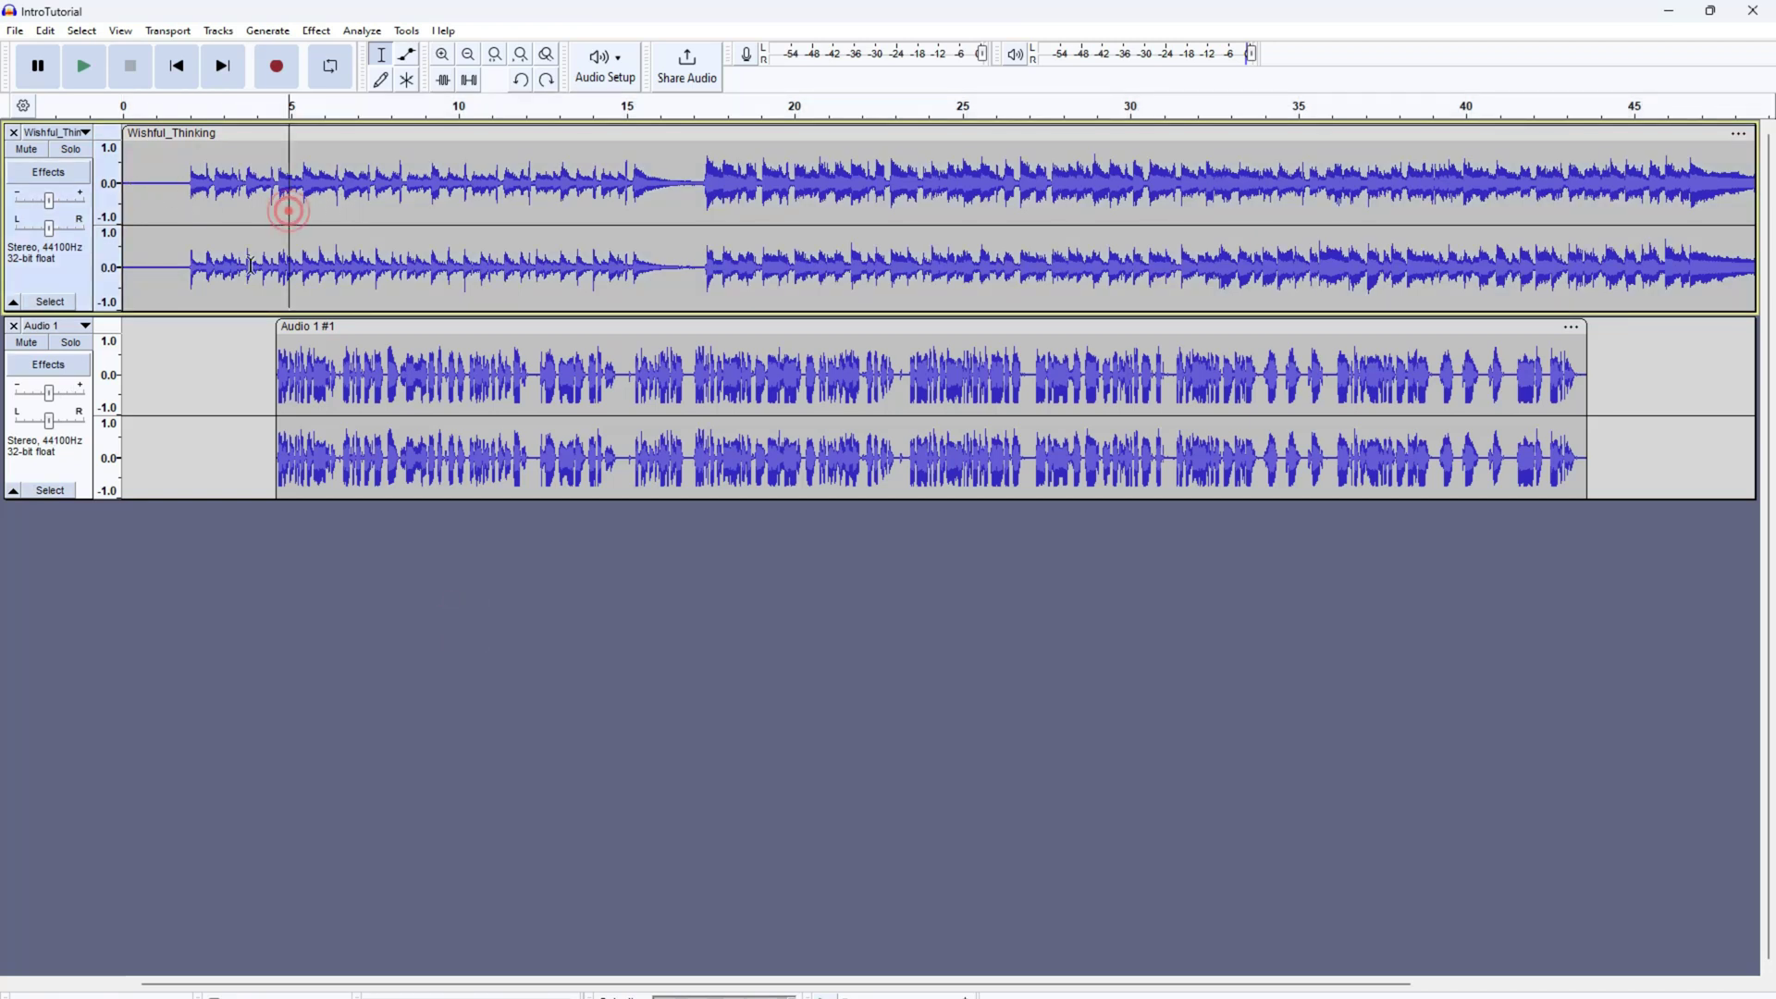
click(88, 277)
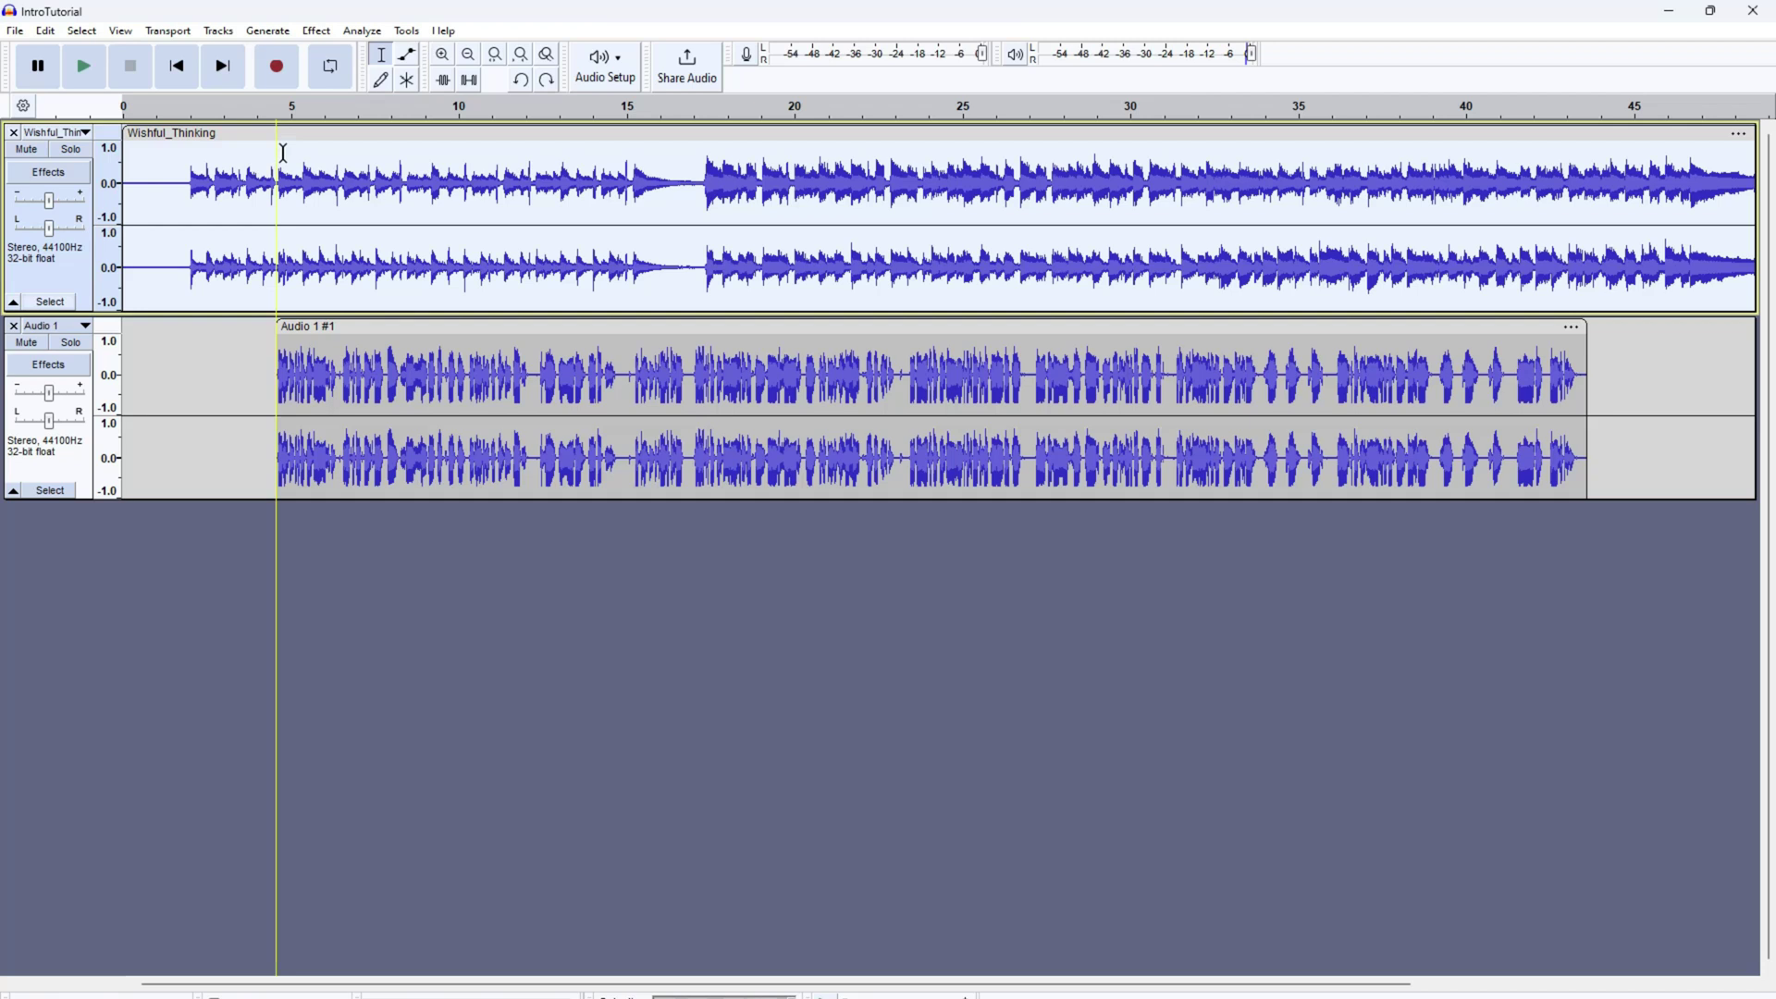
click(408, 57)
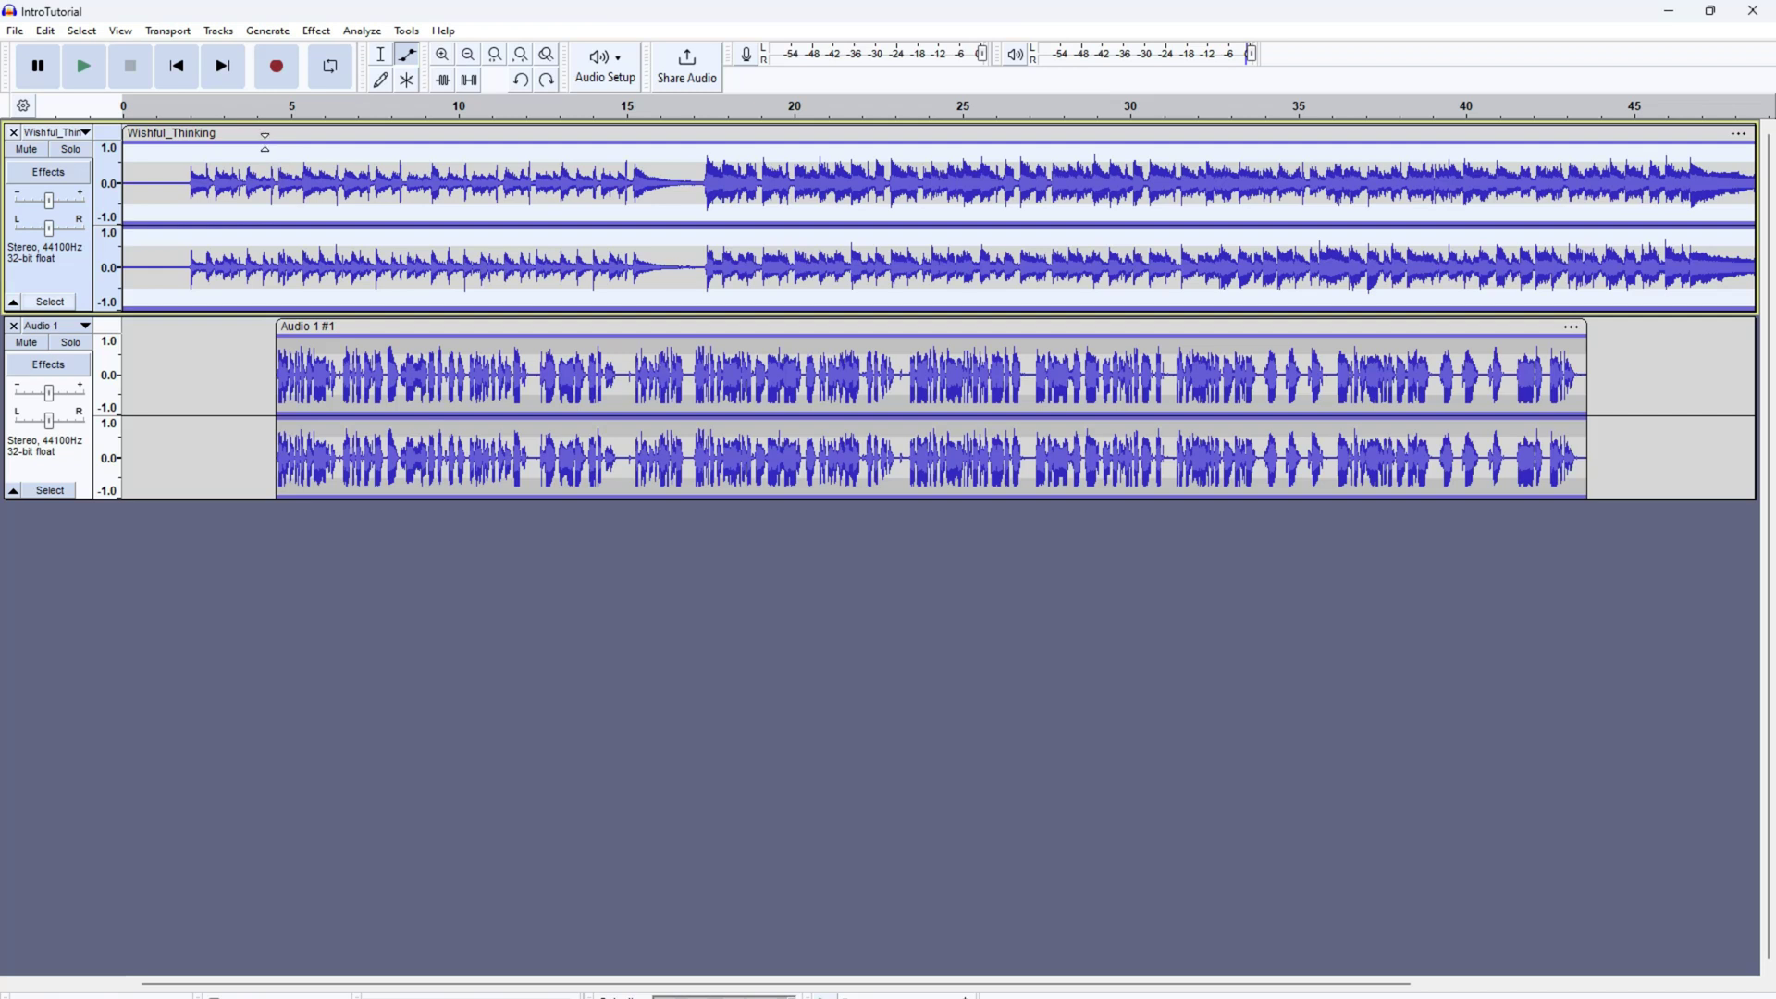
click(268, 144)
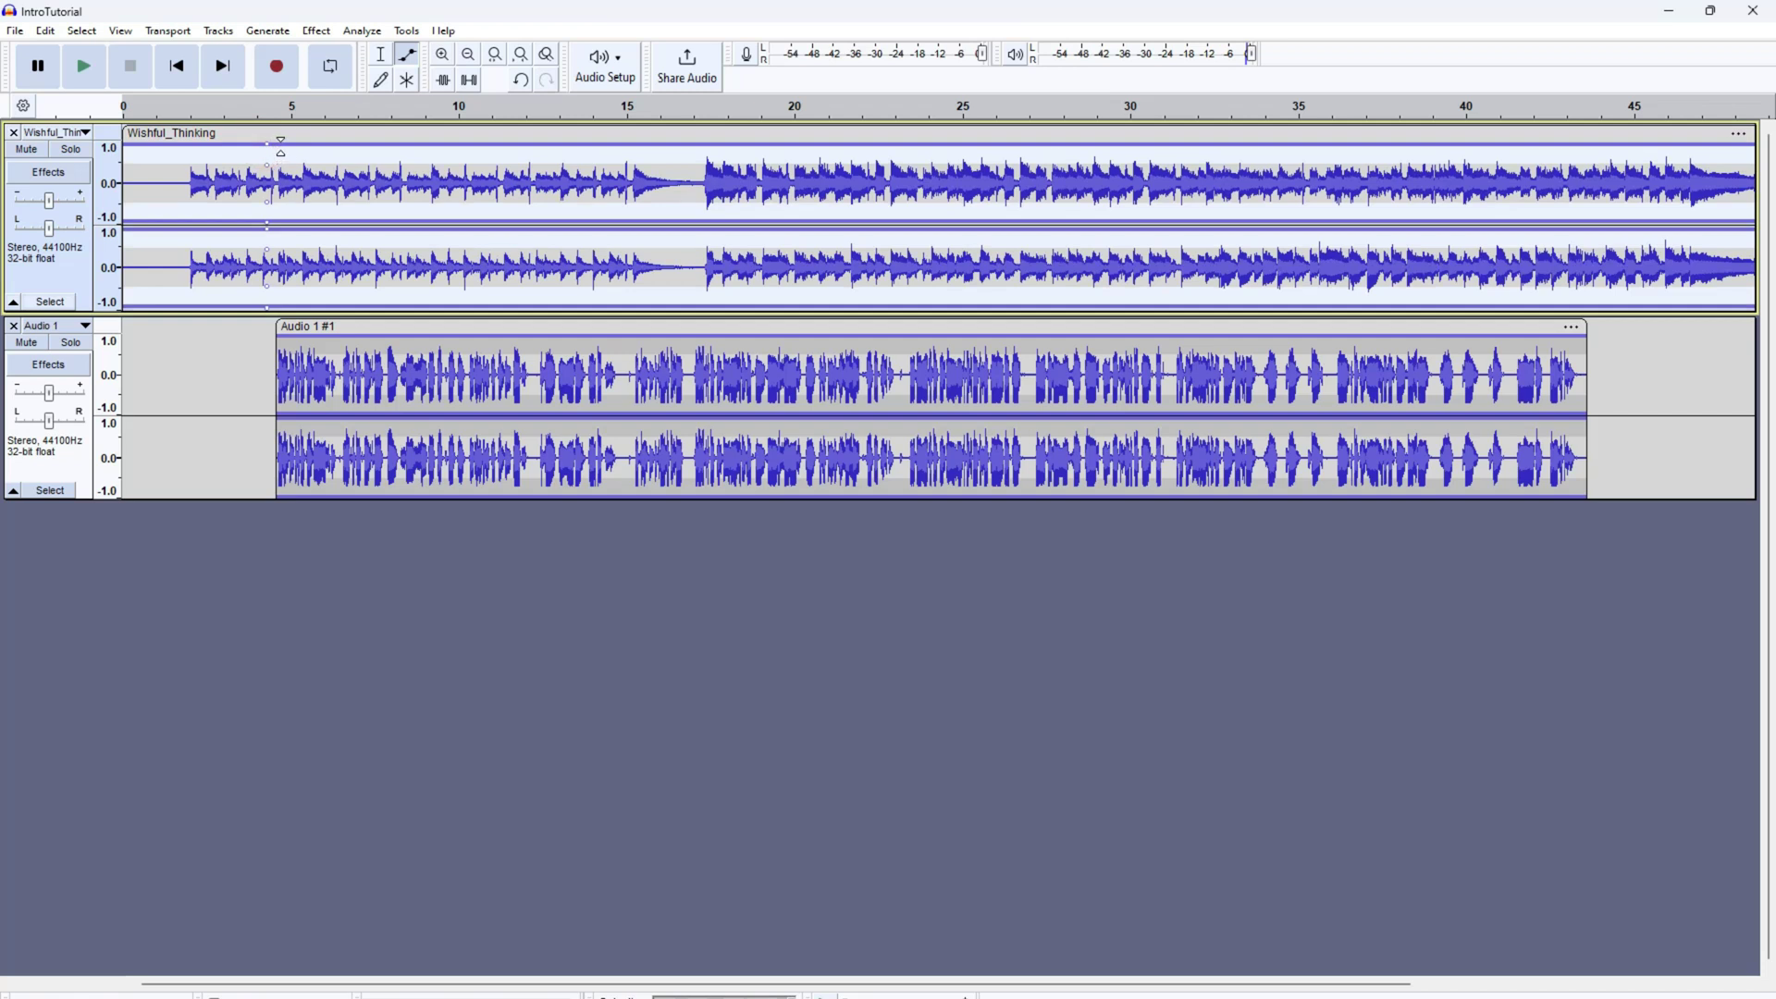
click(274, 148)
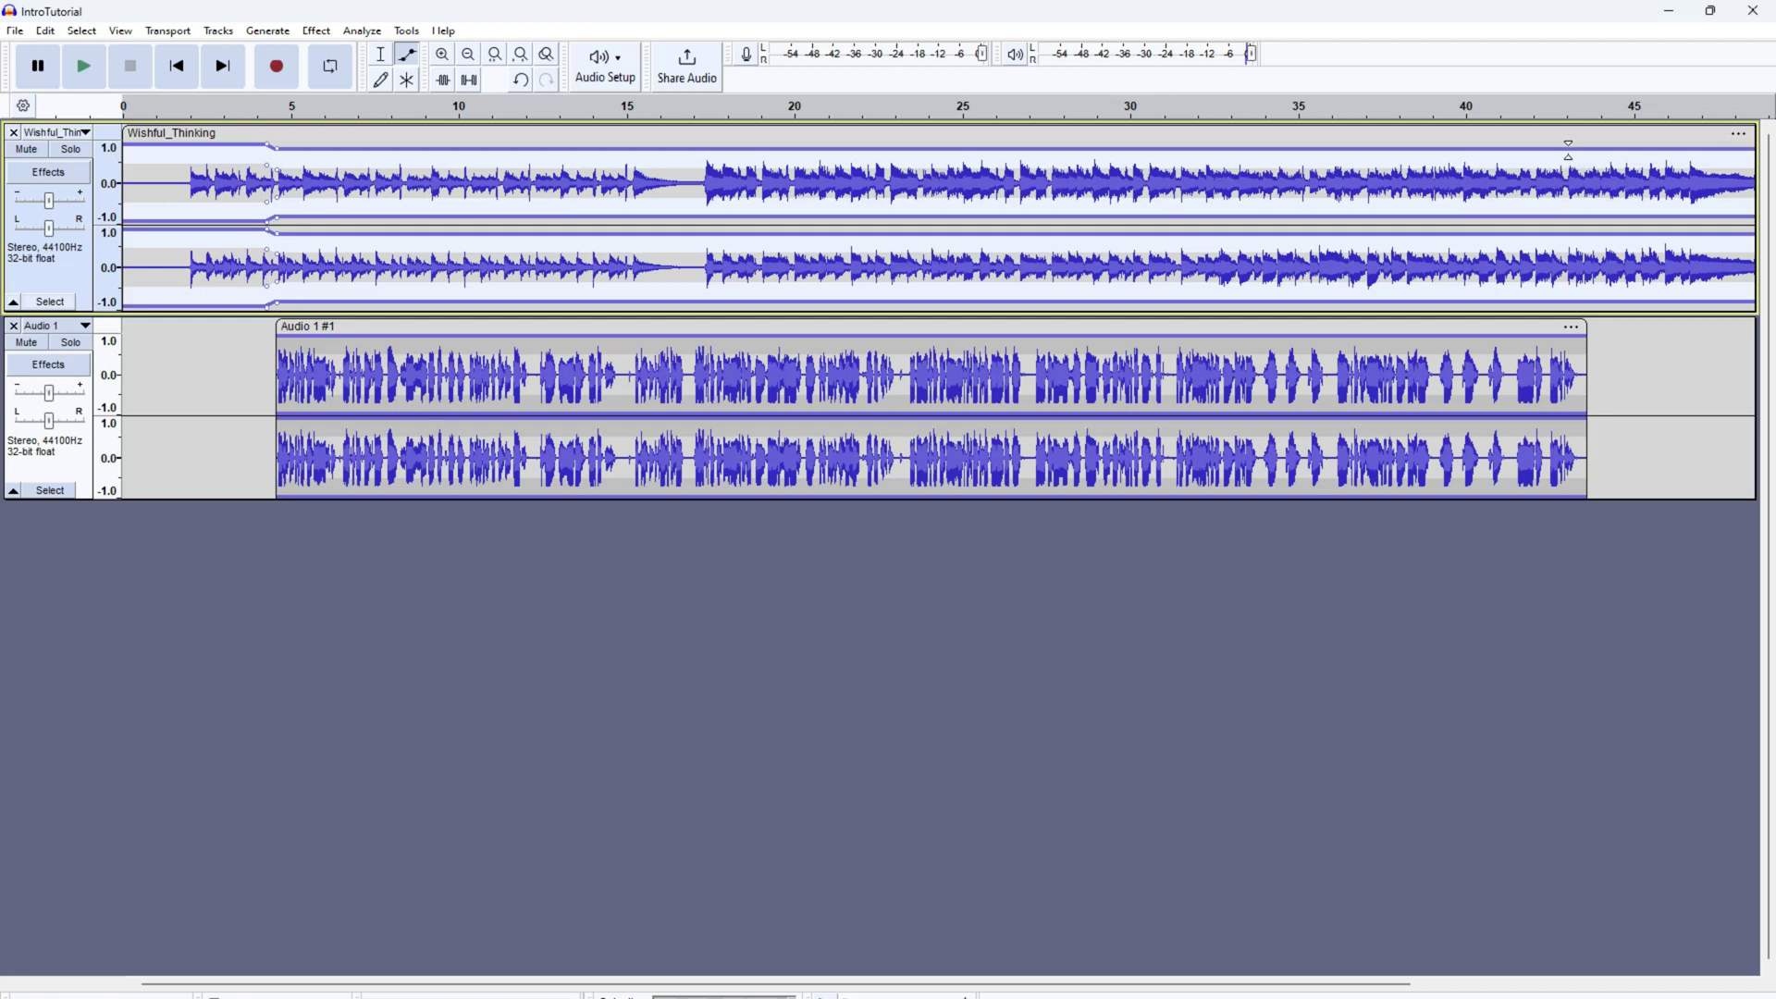
click(1569, 150)
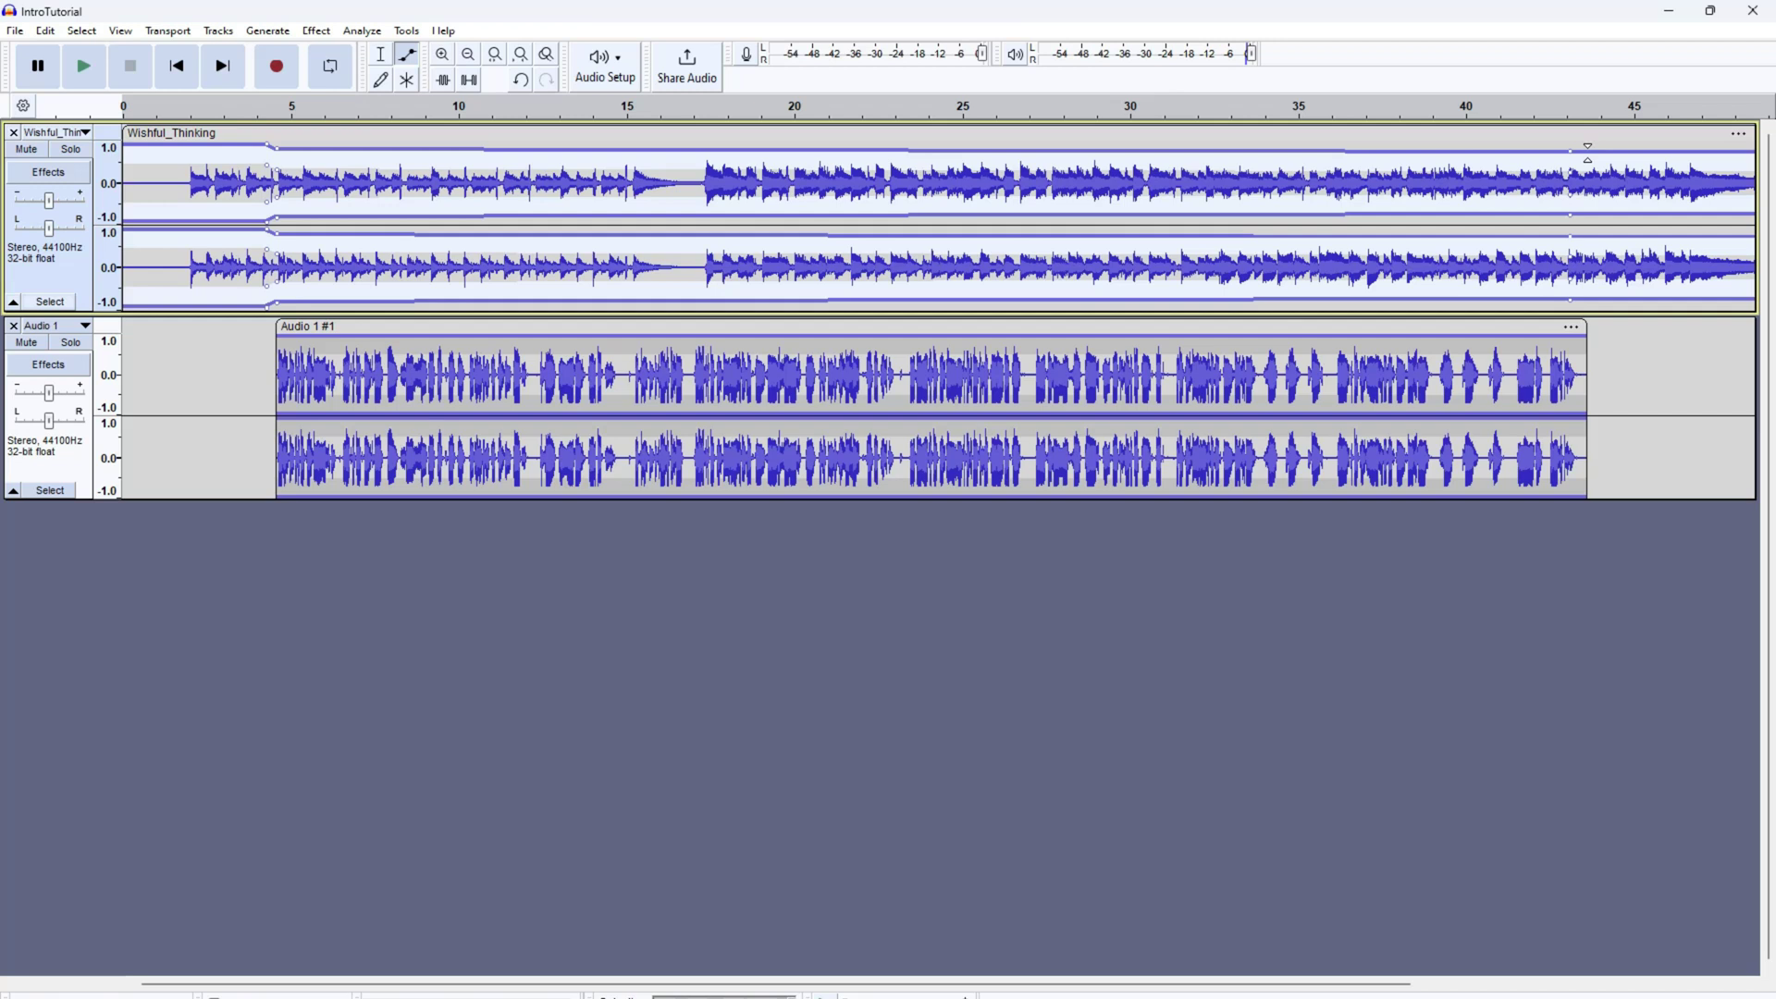
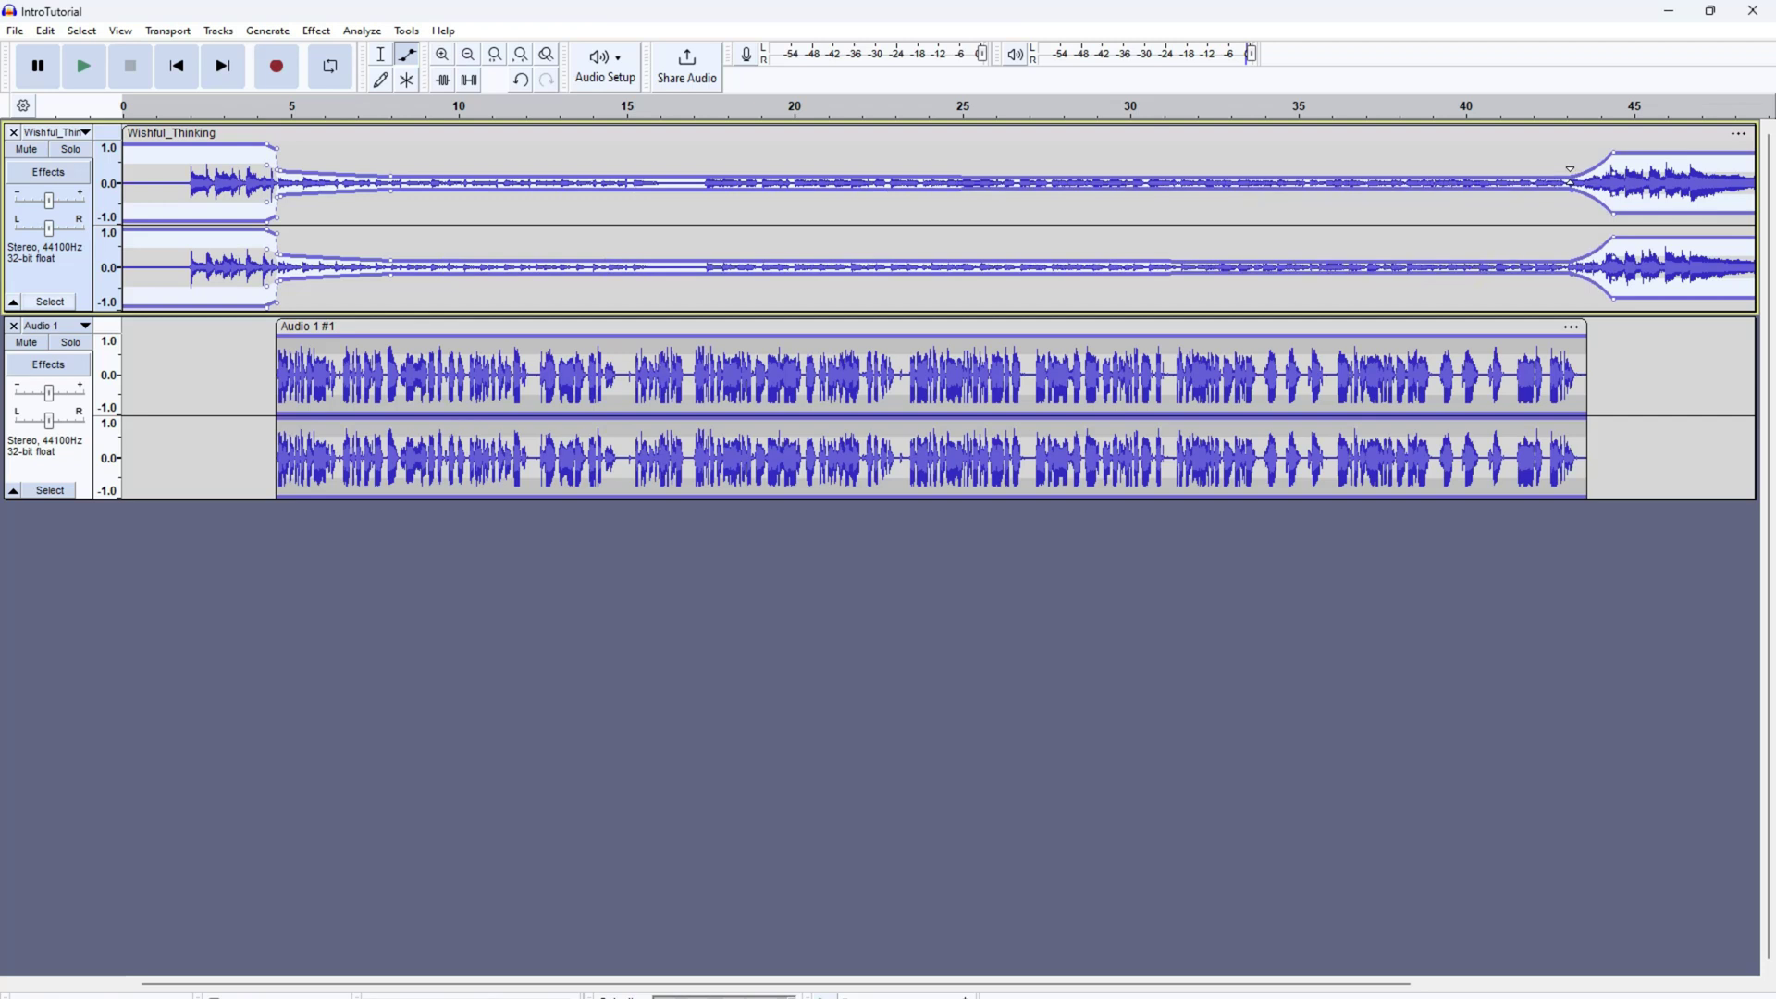
Step: Paste the copied voice audio into the Audio 1 track after the existing clip, at about 44.1 s
drag(354, 982, 624, 983)
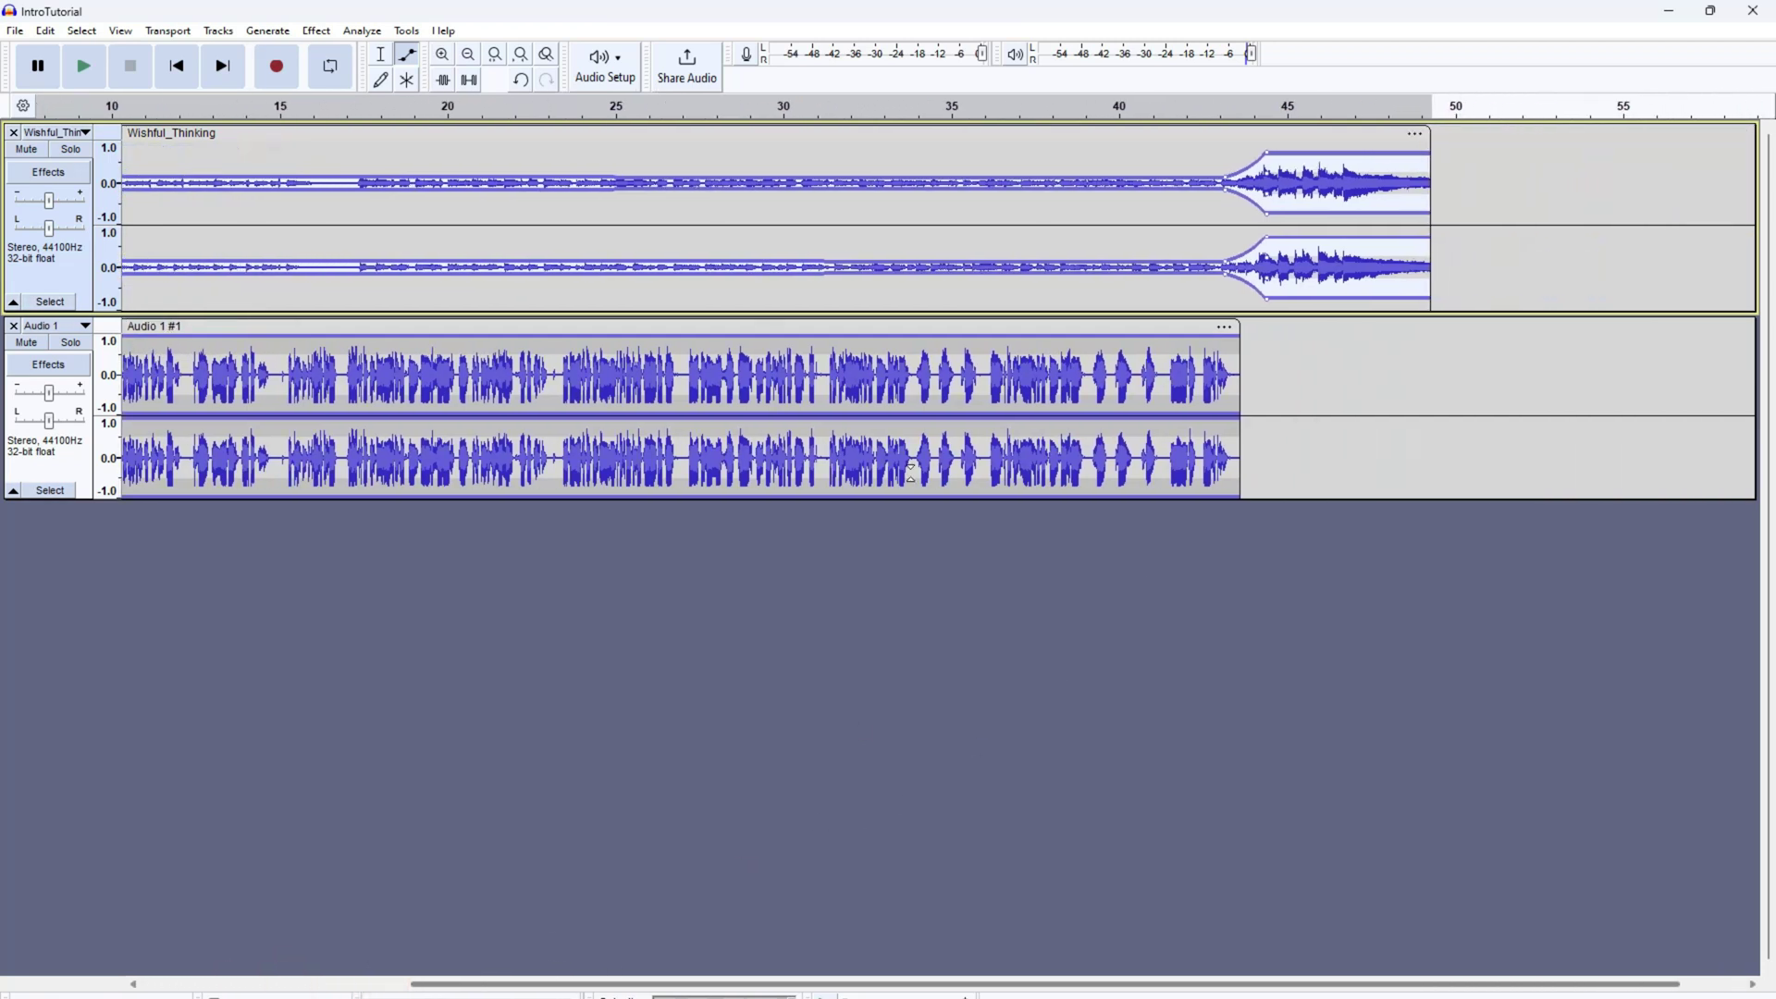
click(382, 58)
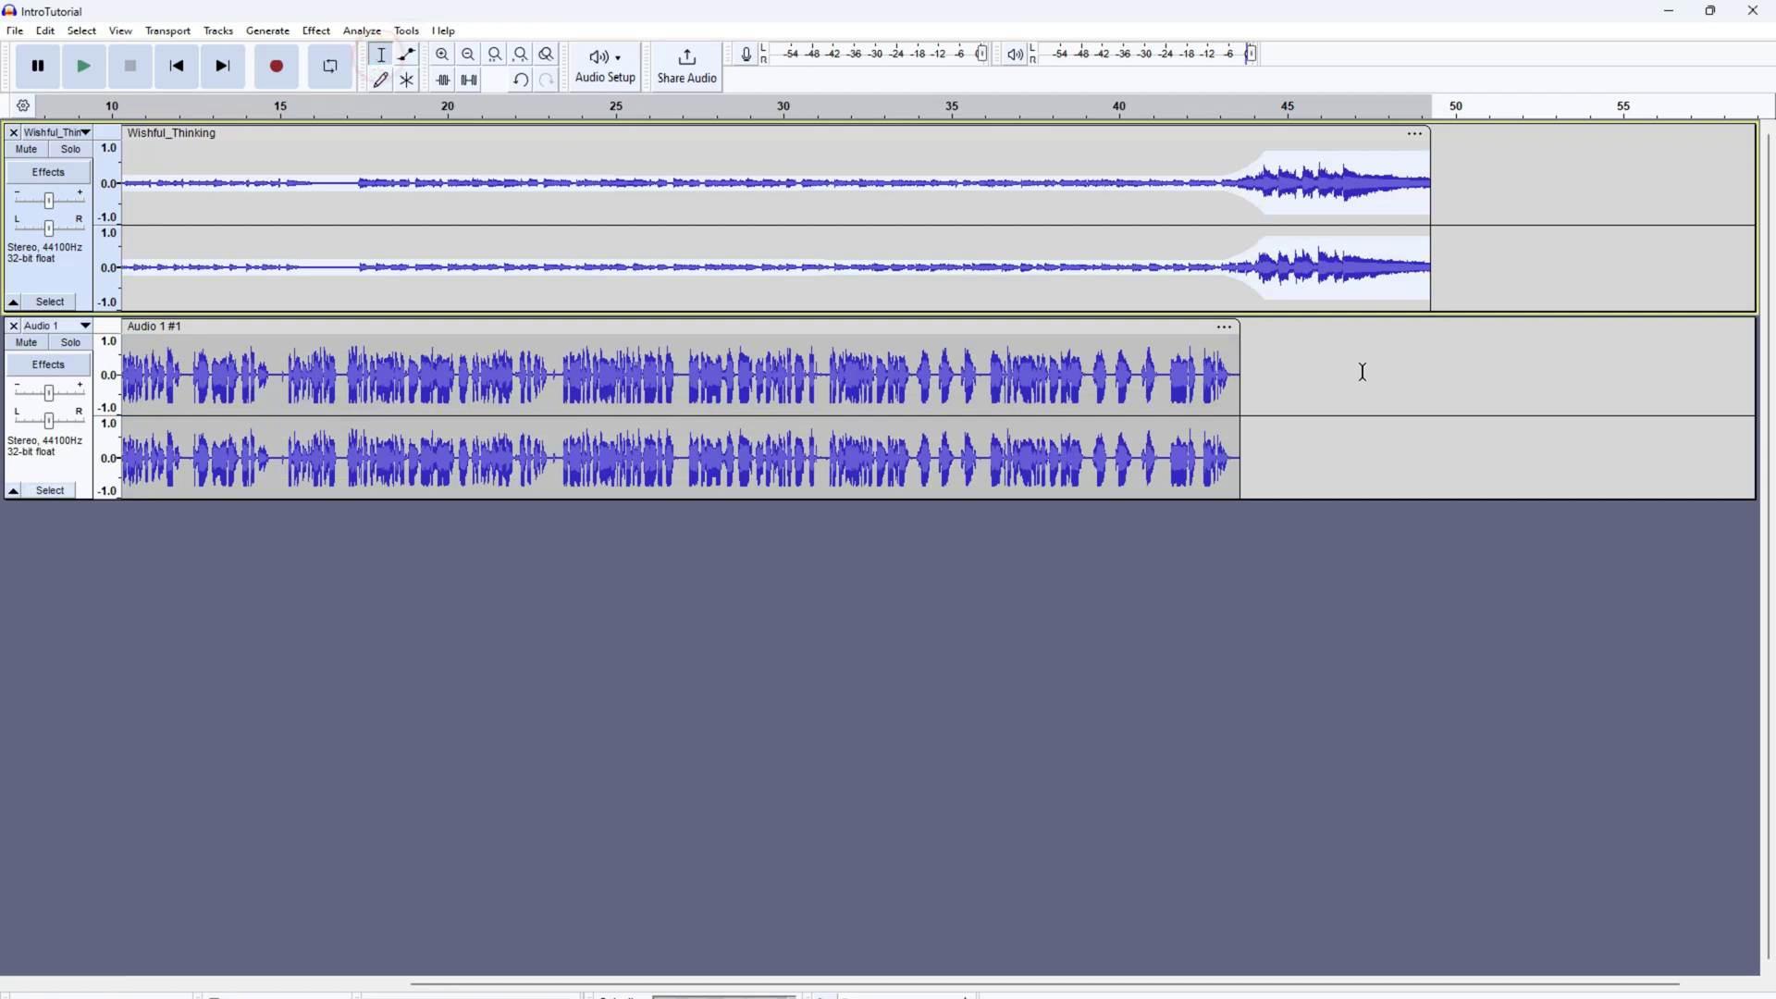
click(1258, 335)
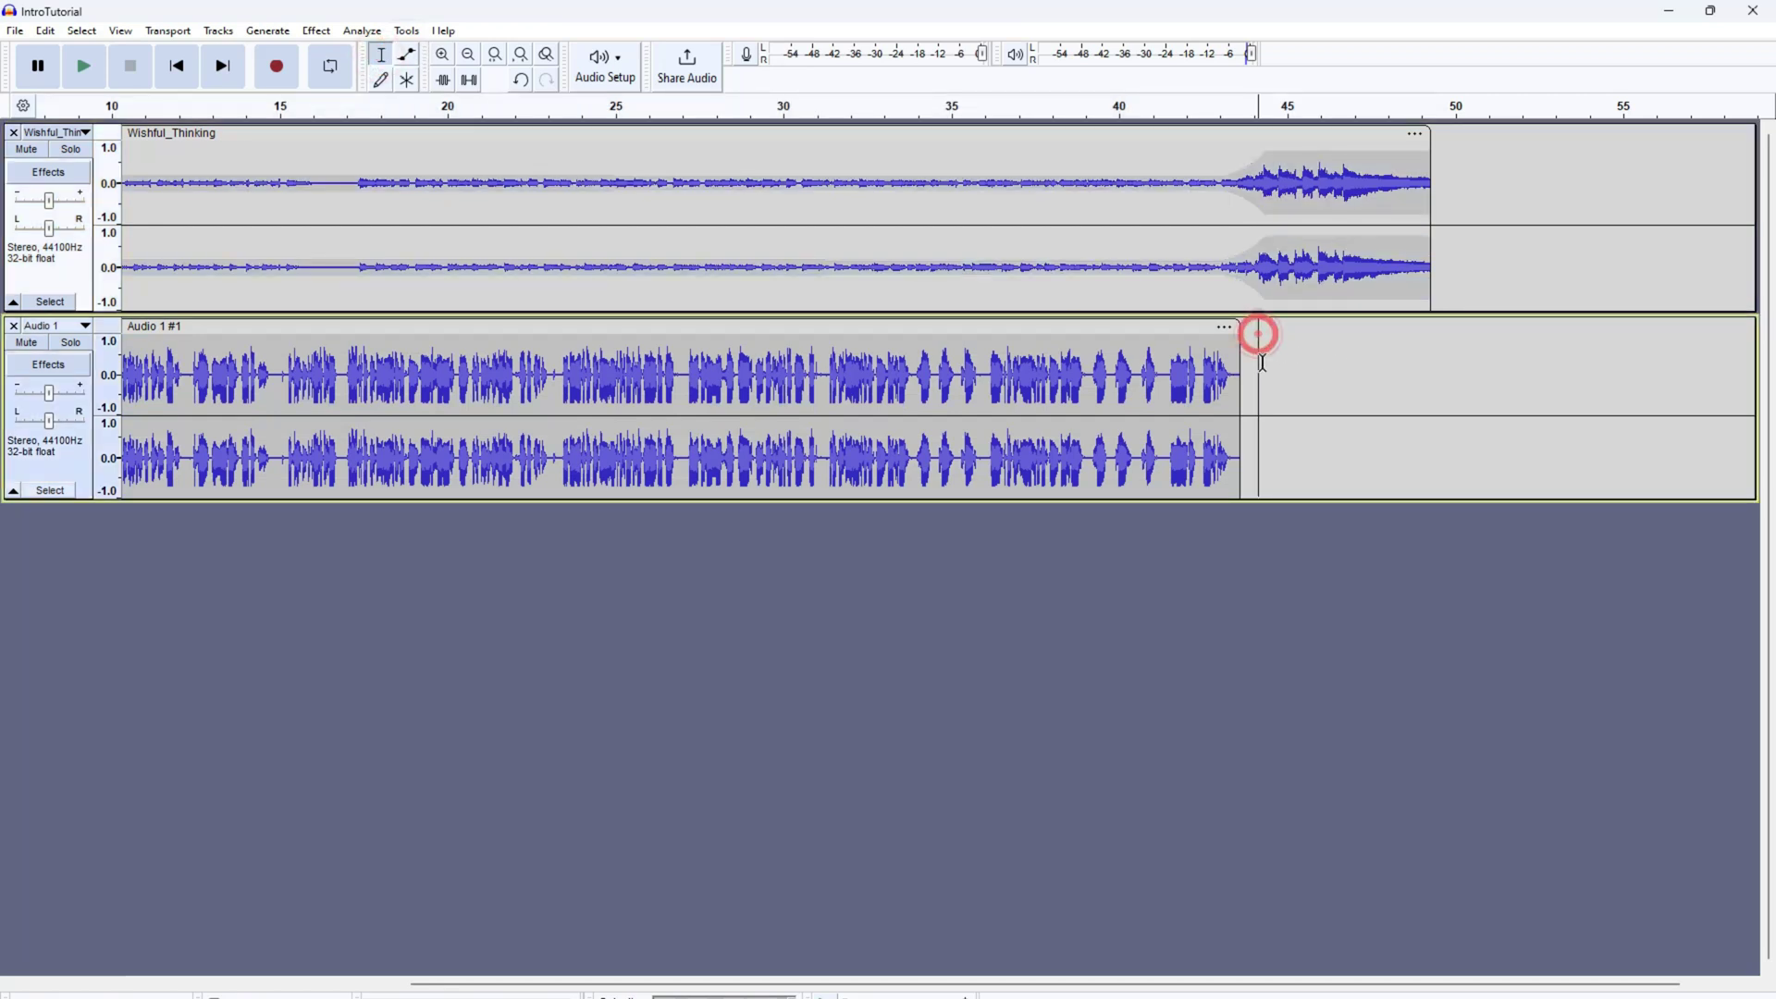
key(ctrl+v)
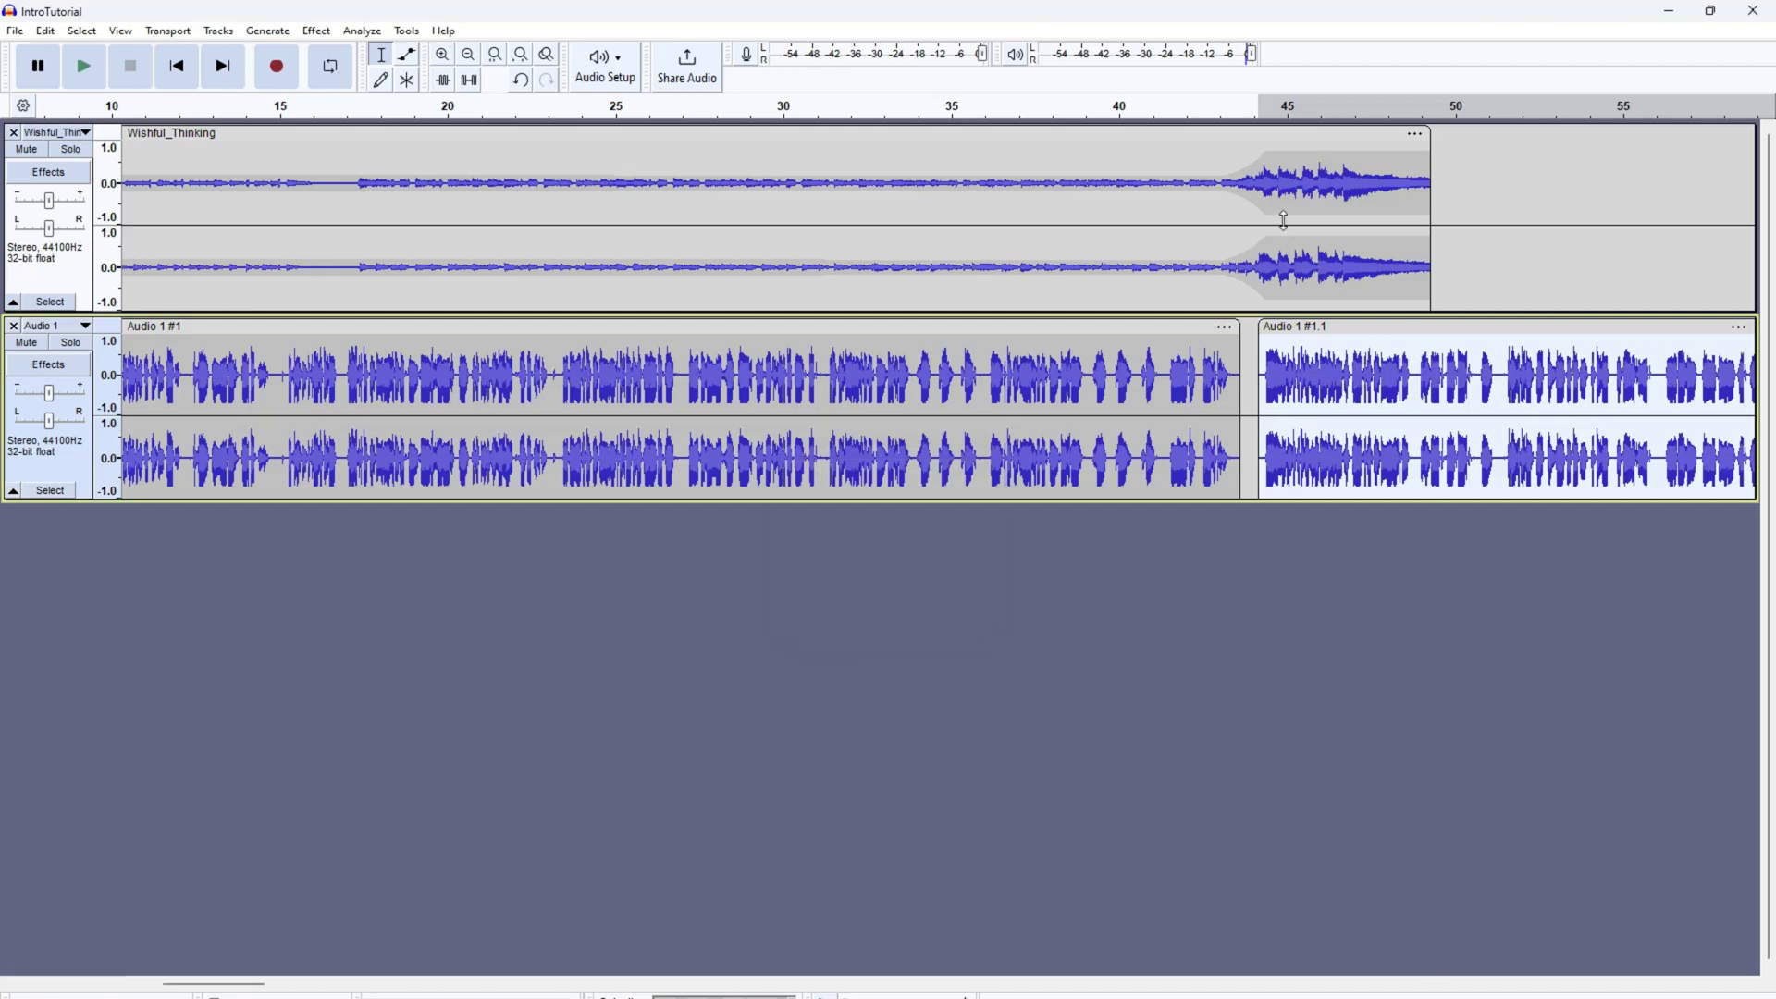
Step: Fade the music's ending with envelope points, lowering the volume near 48.9 s and reducing the peak at about 44.4 s
key(F2)
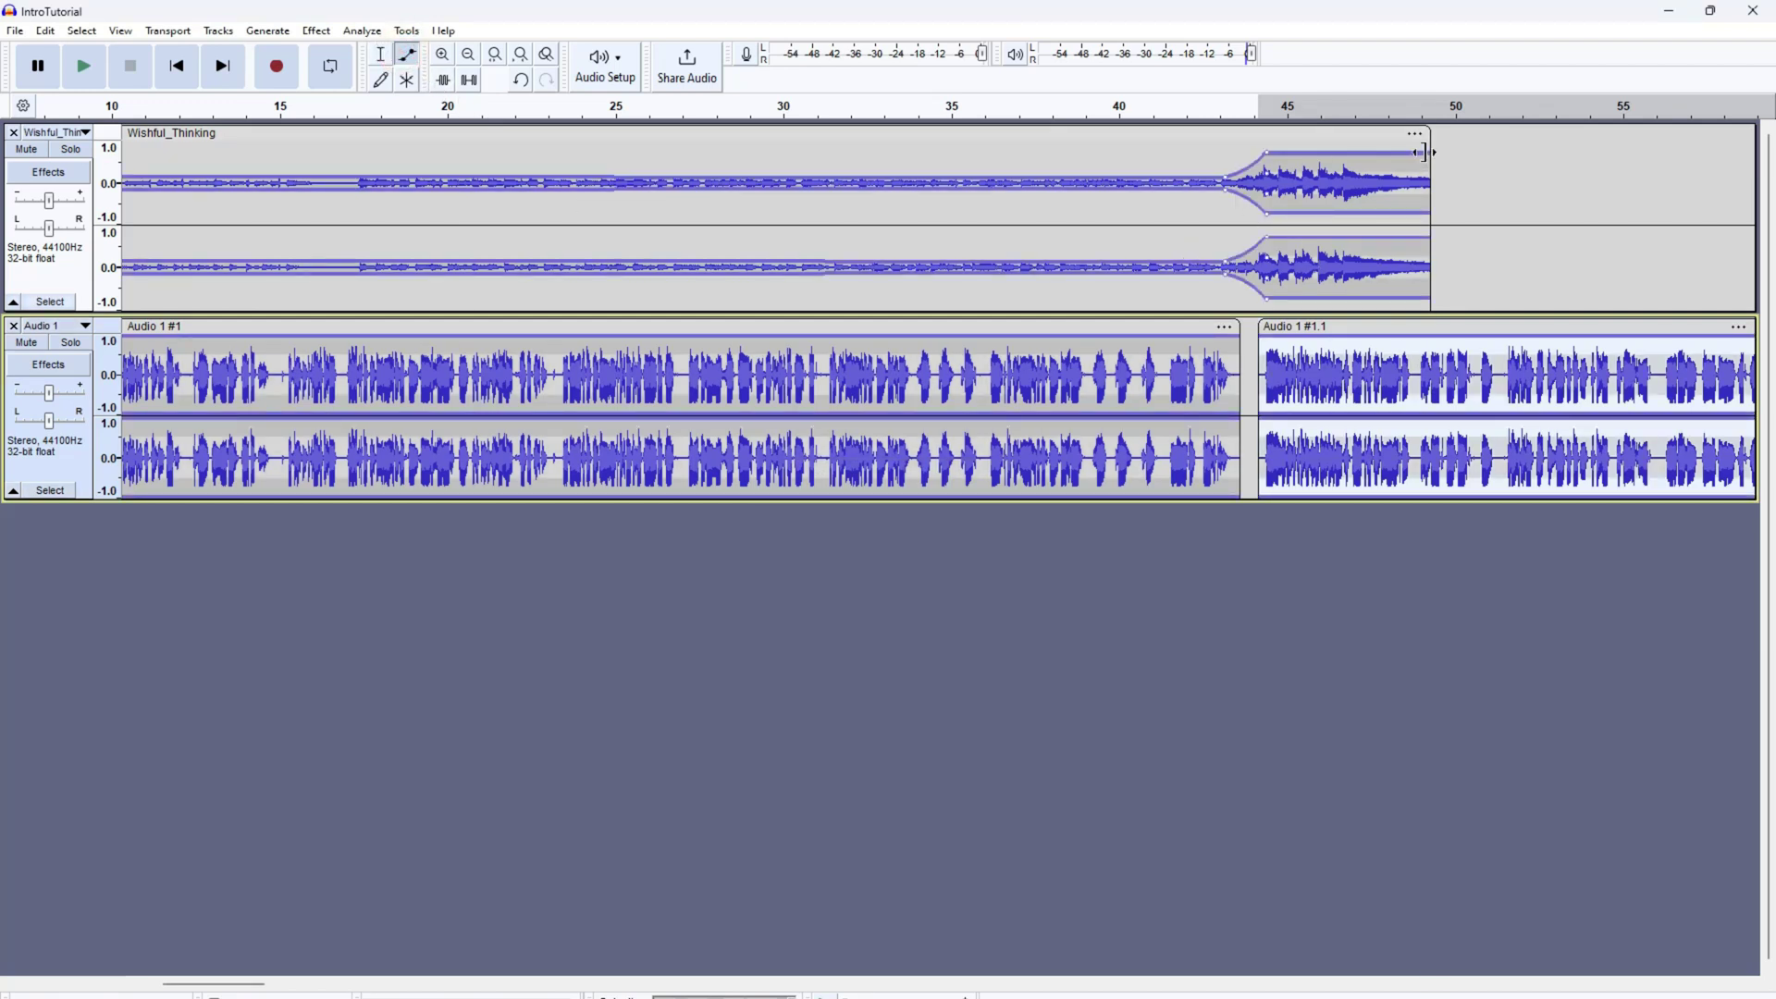
drag(1415, 152, 1418, 176)
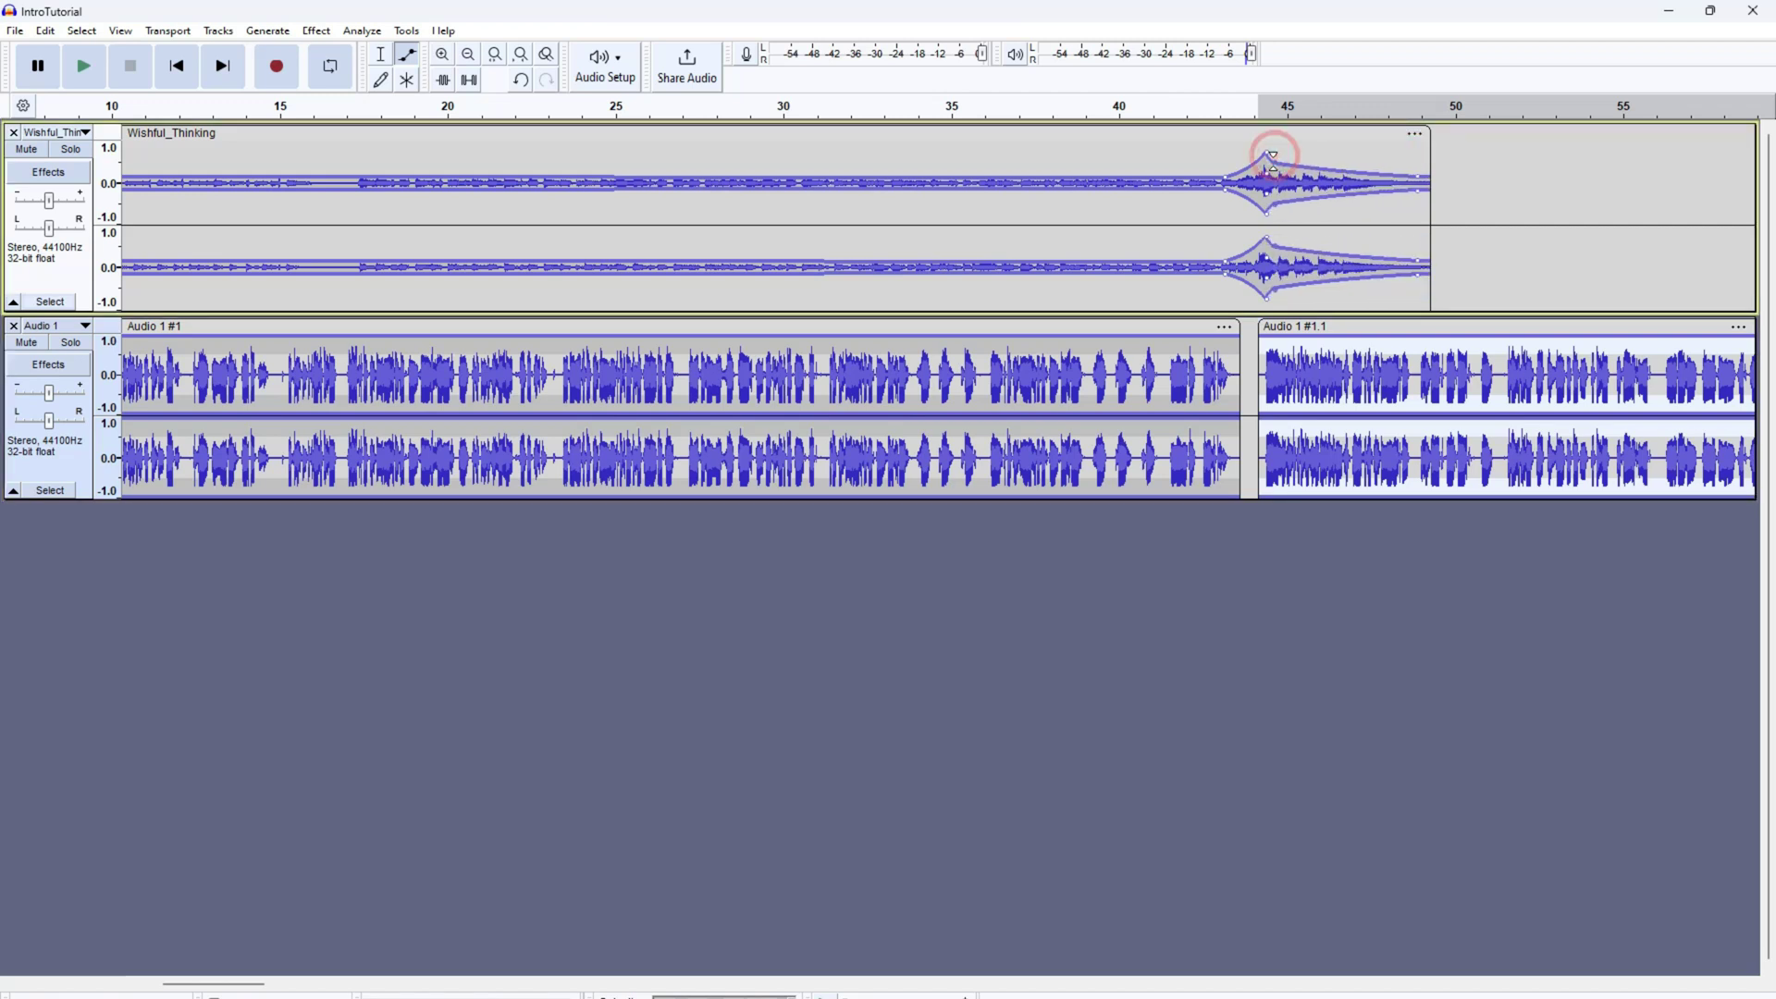
drag(1268, 154, 1269, 165)
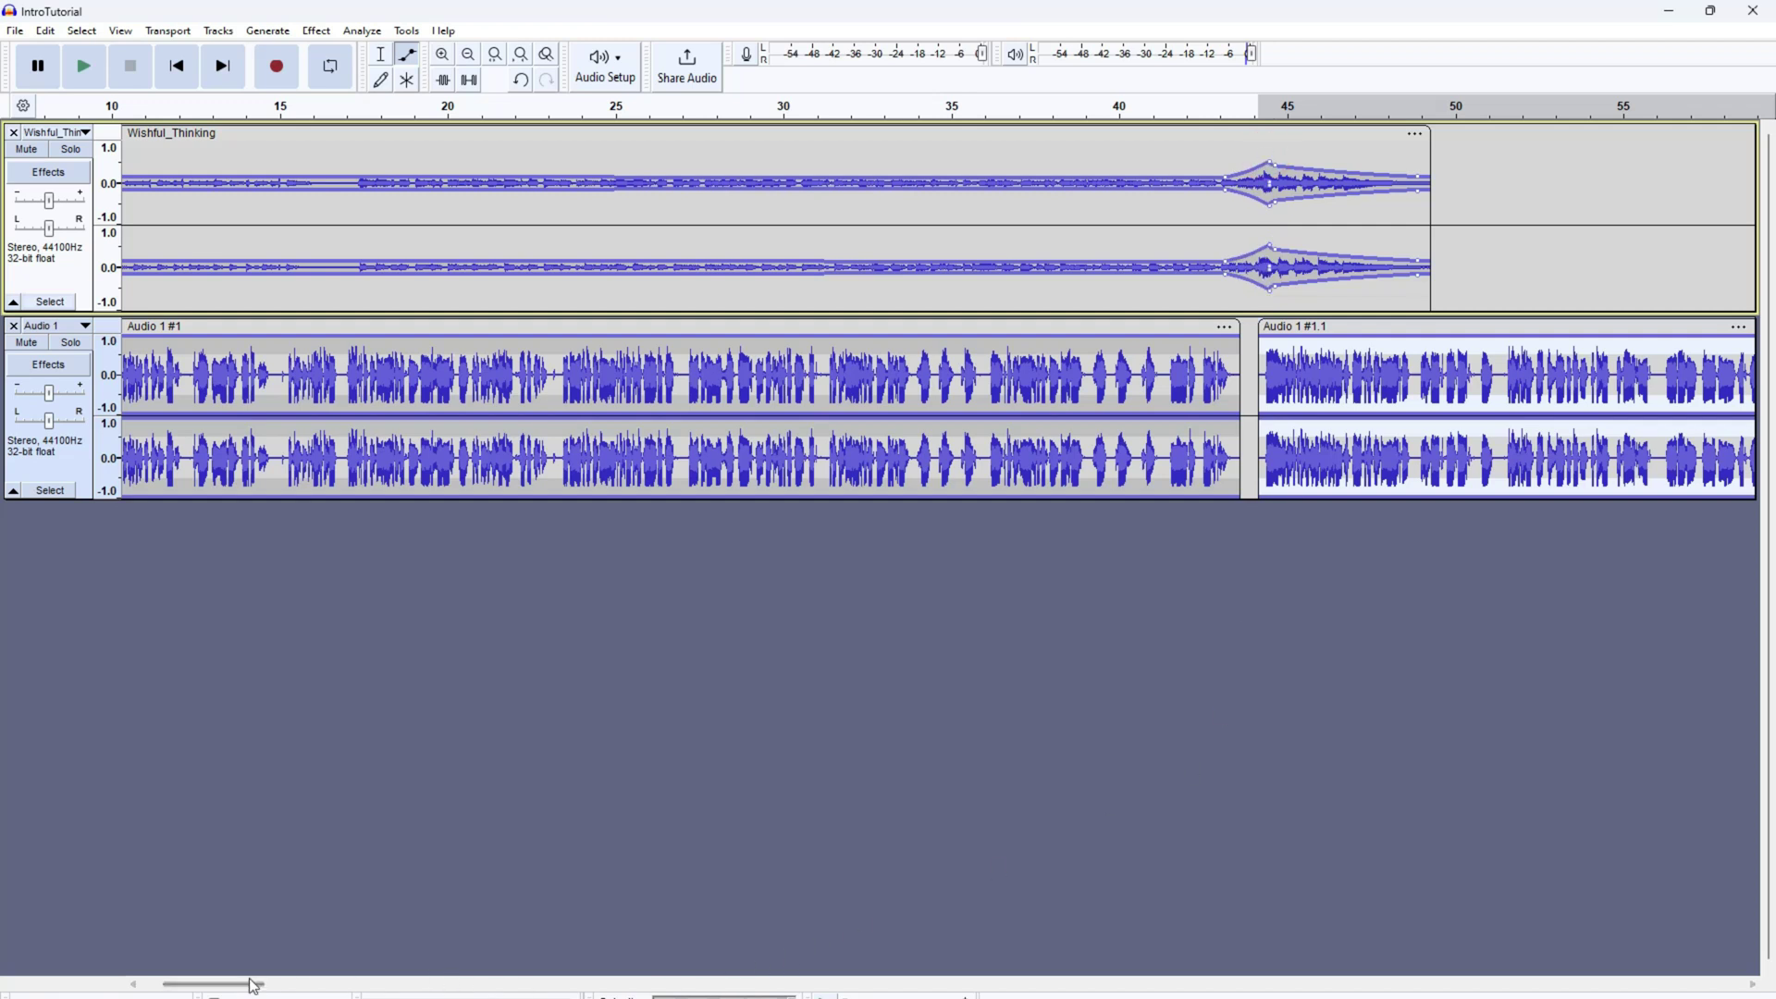
Step: Add a lowered envelope point at about 2 s so the music's intro rises gradually, and return to the Selection tool
drag(238, 983, 178, 979)
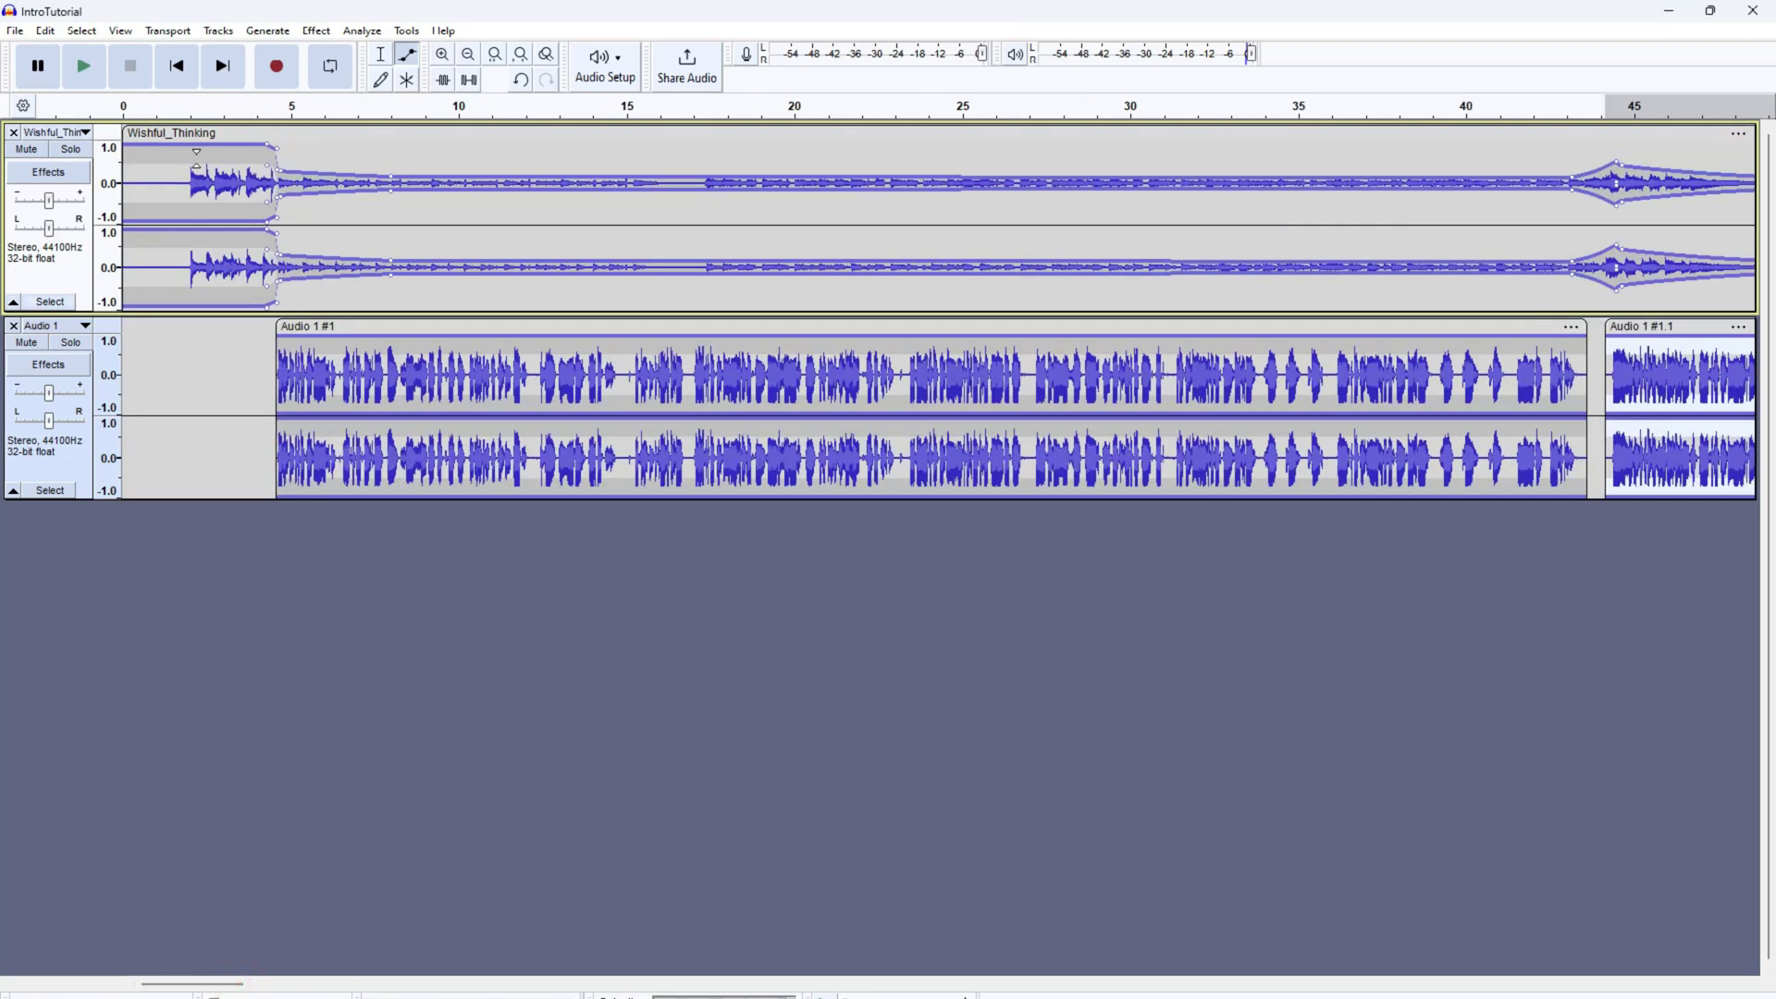
drag(187, 150, 189, 164)
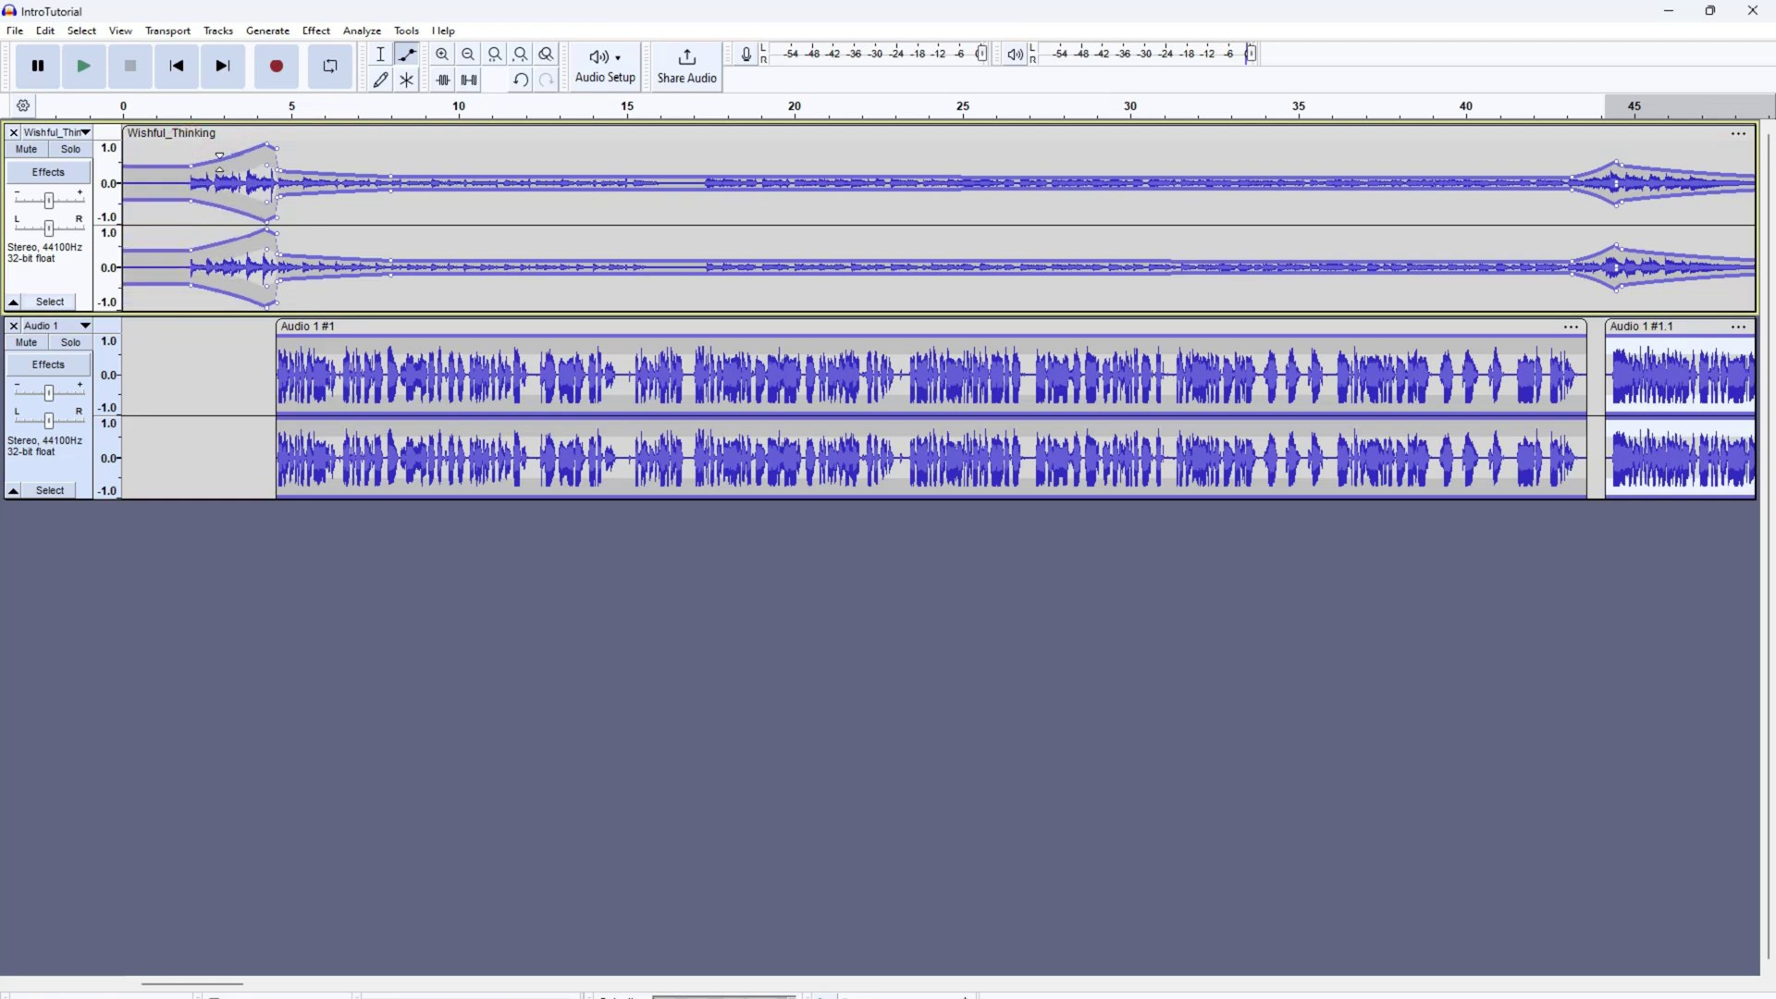
click(380, 54)
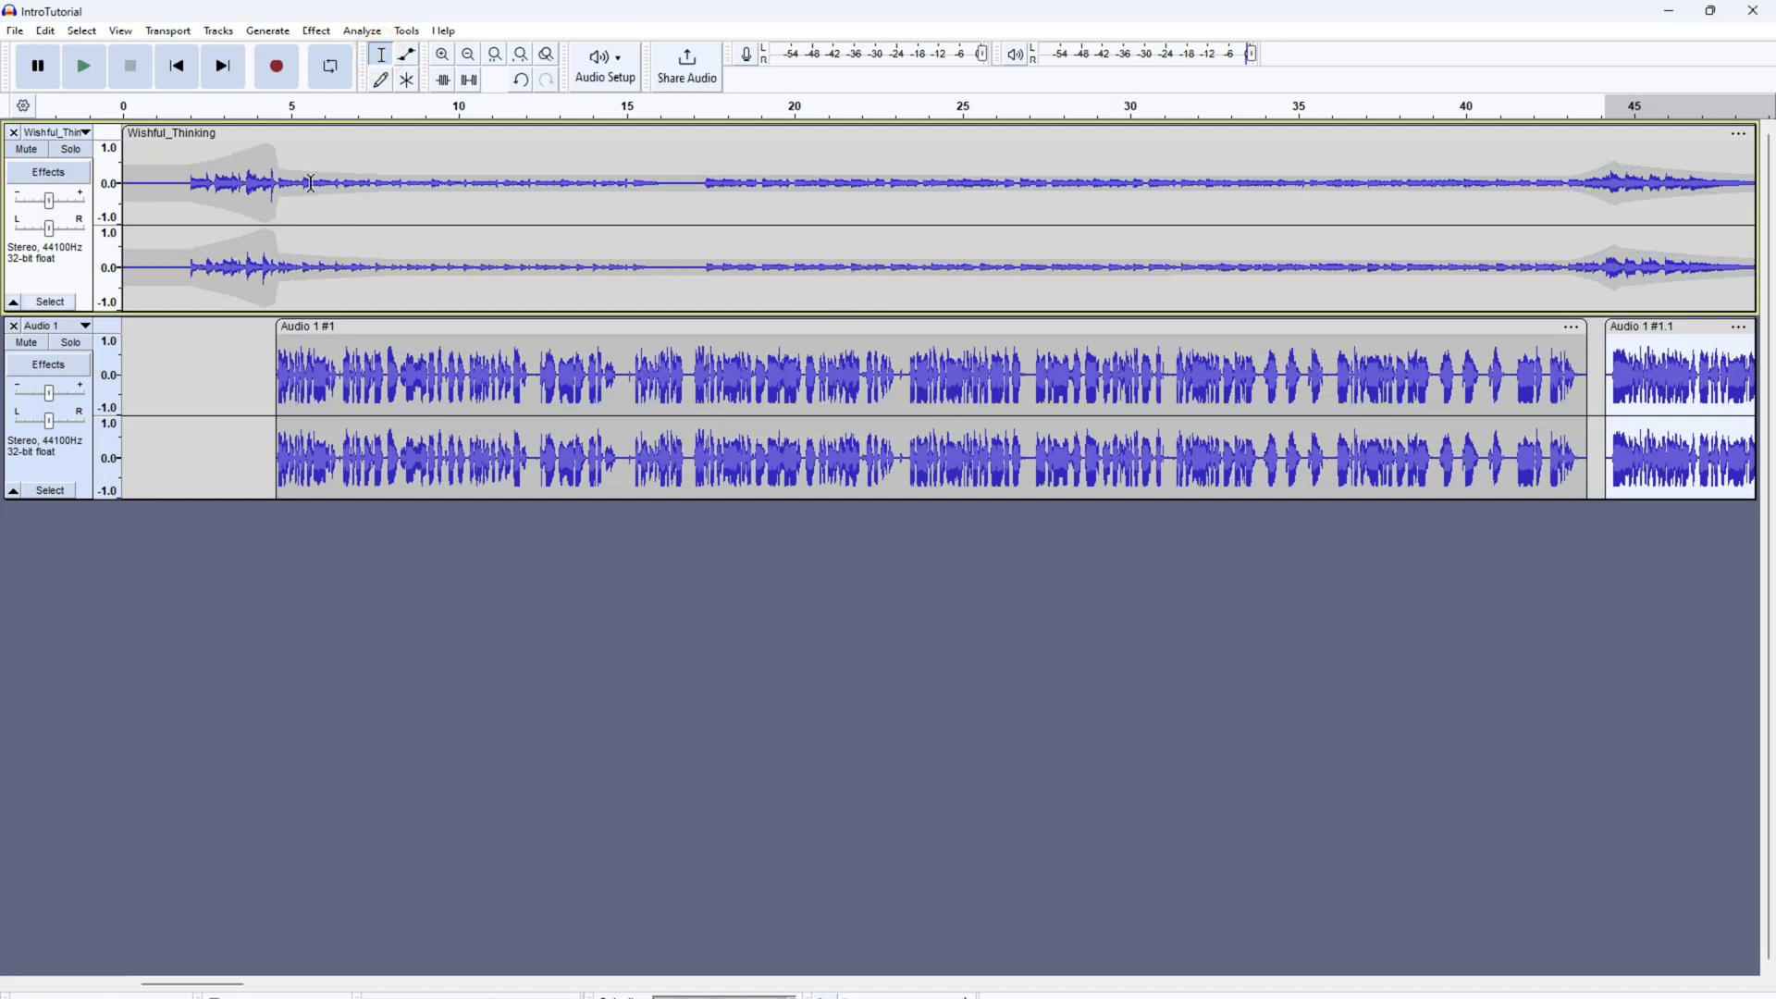
Step: Play the project from about 2 s to hear the music rise and dip as the voice begins
click(194, 146)
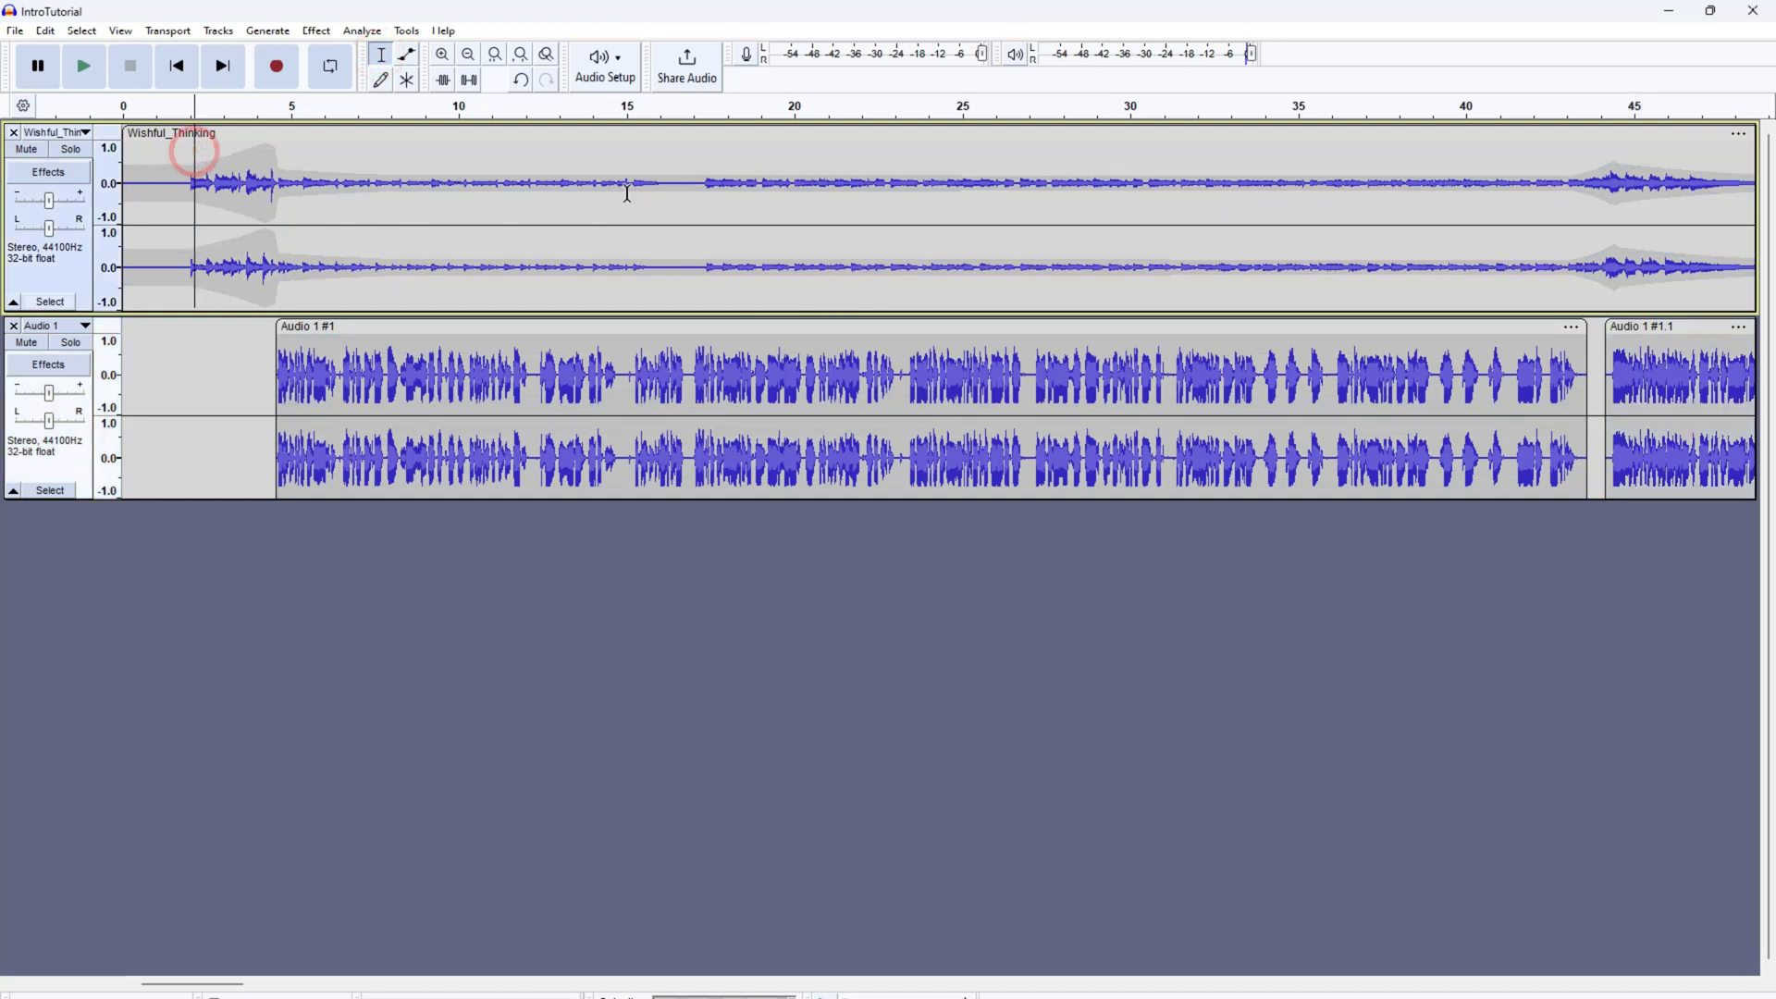
key(space)
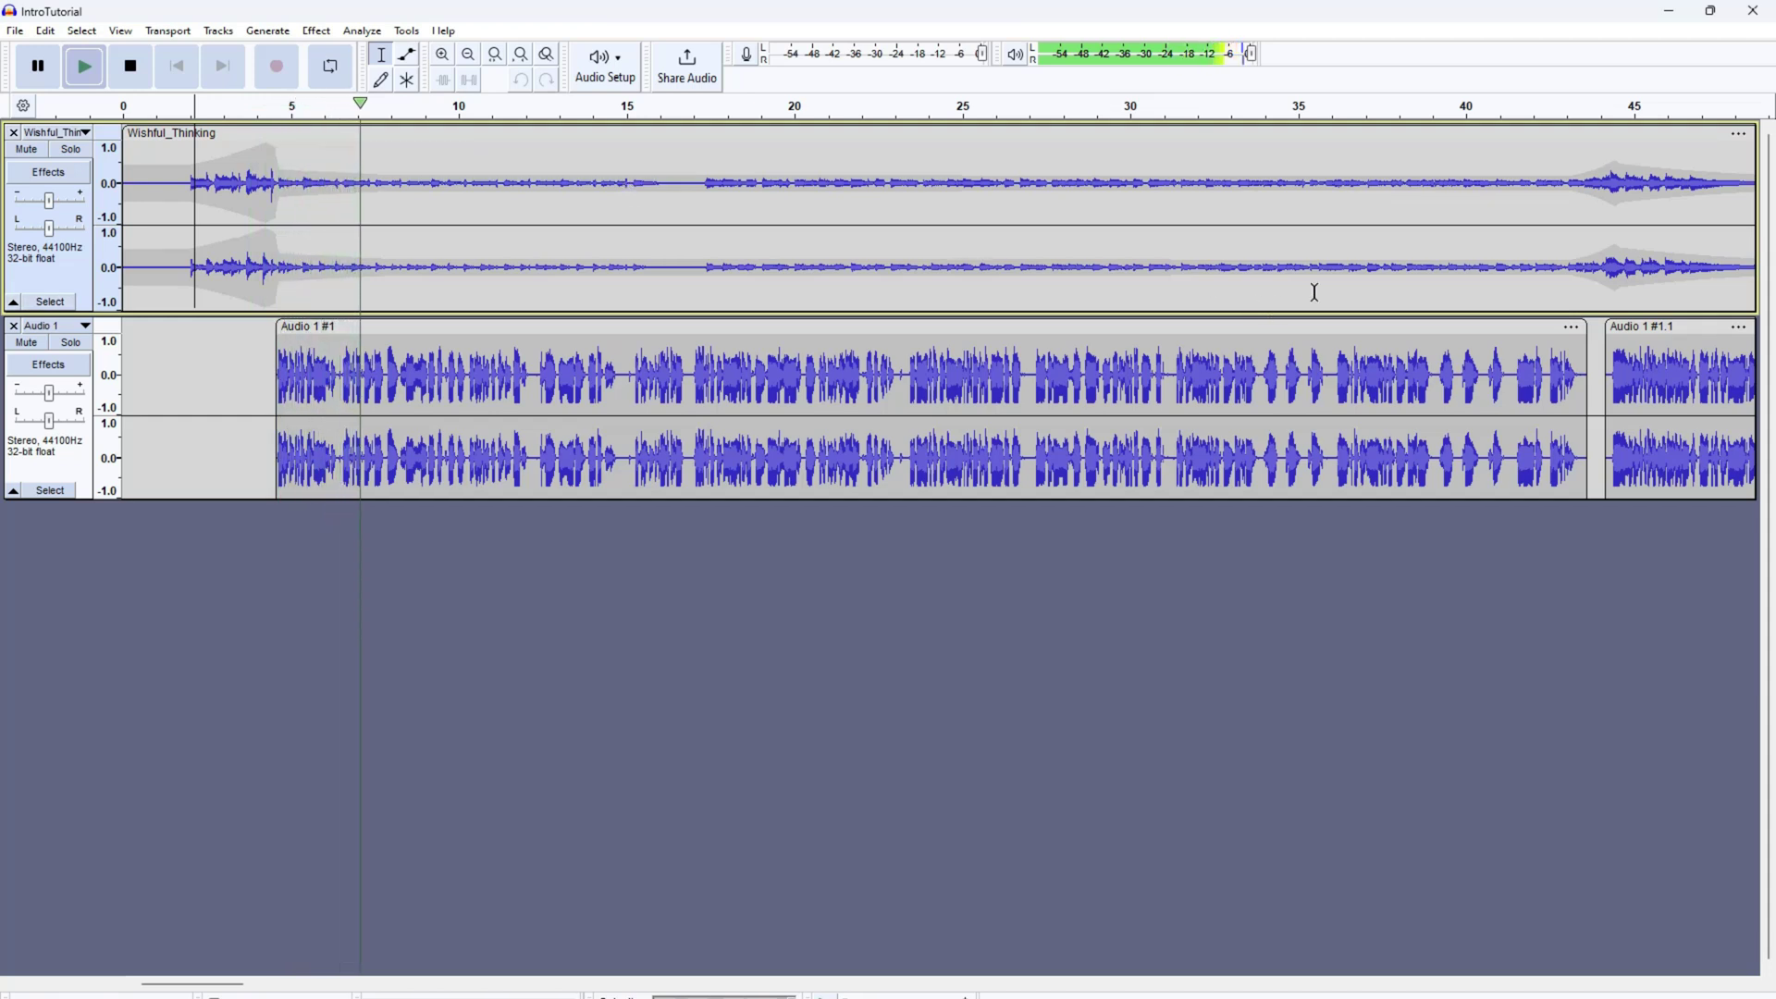
key(space)
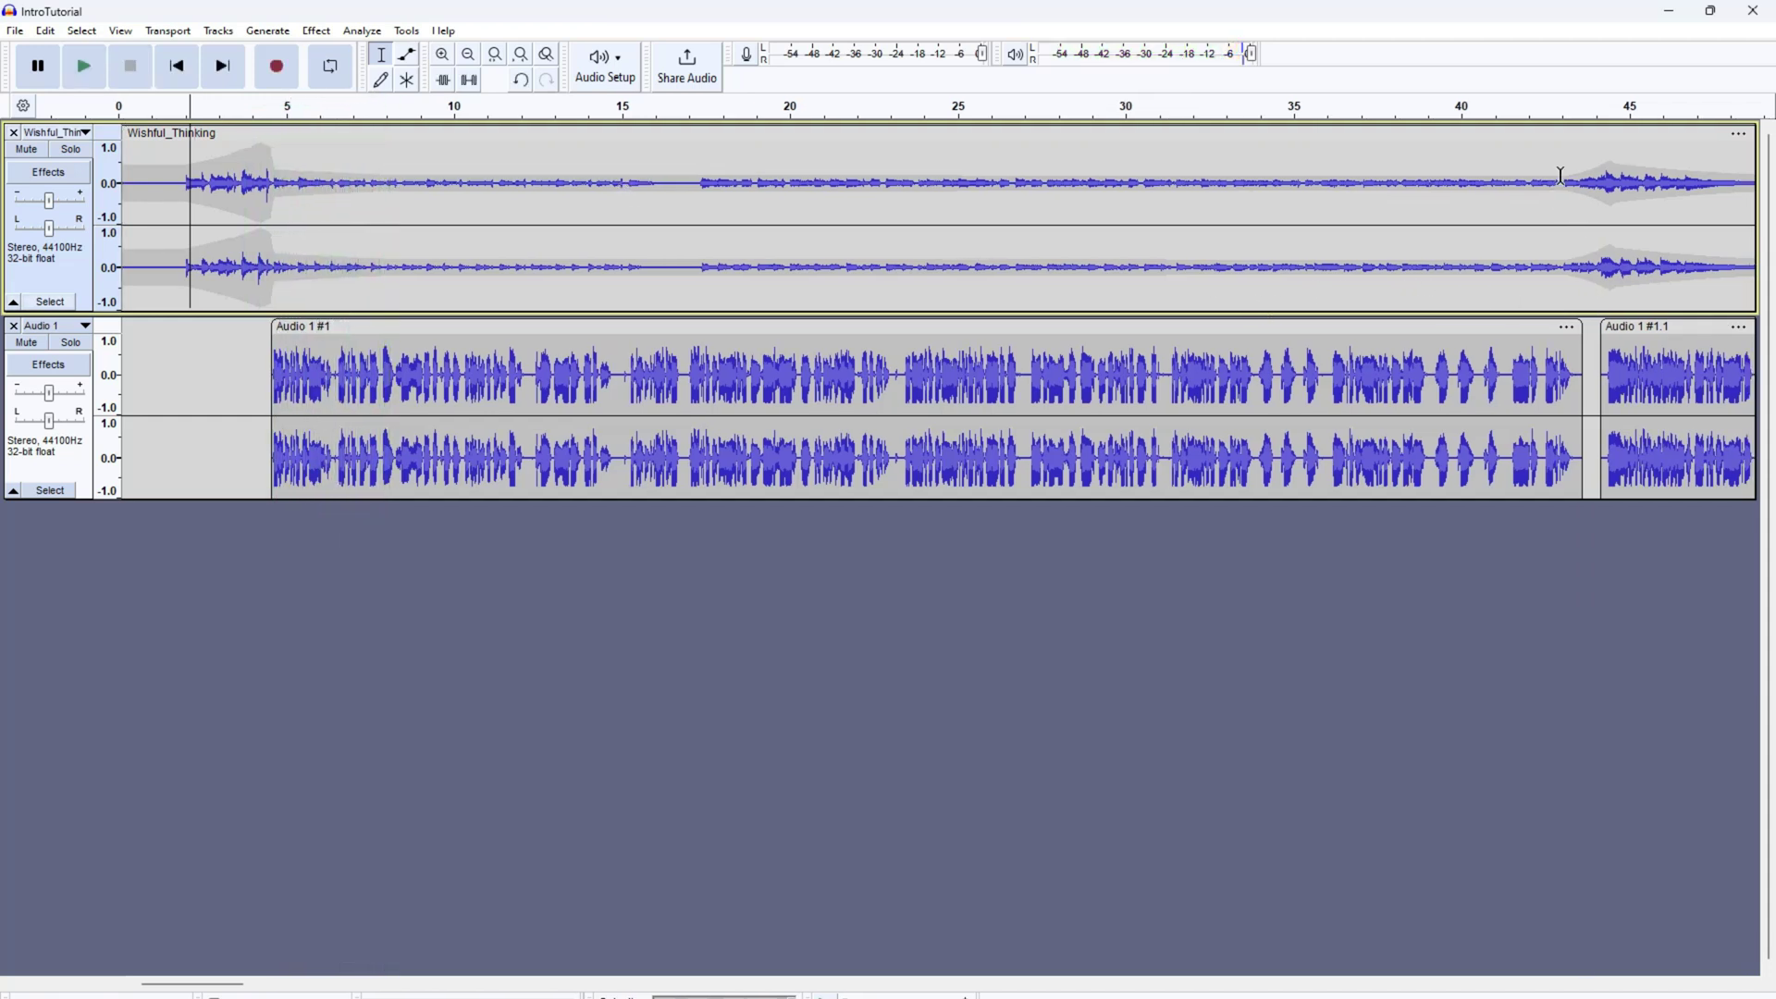
Step: Play the project from about 41.6 s to hear the music swell between the voice clips and fade out
click(1515, 176)
key(space)
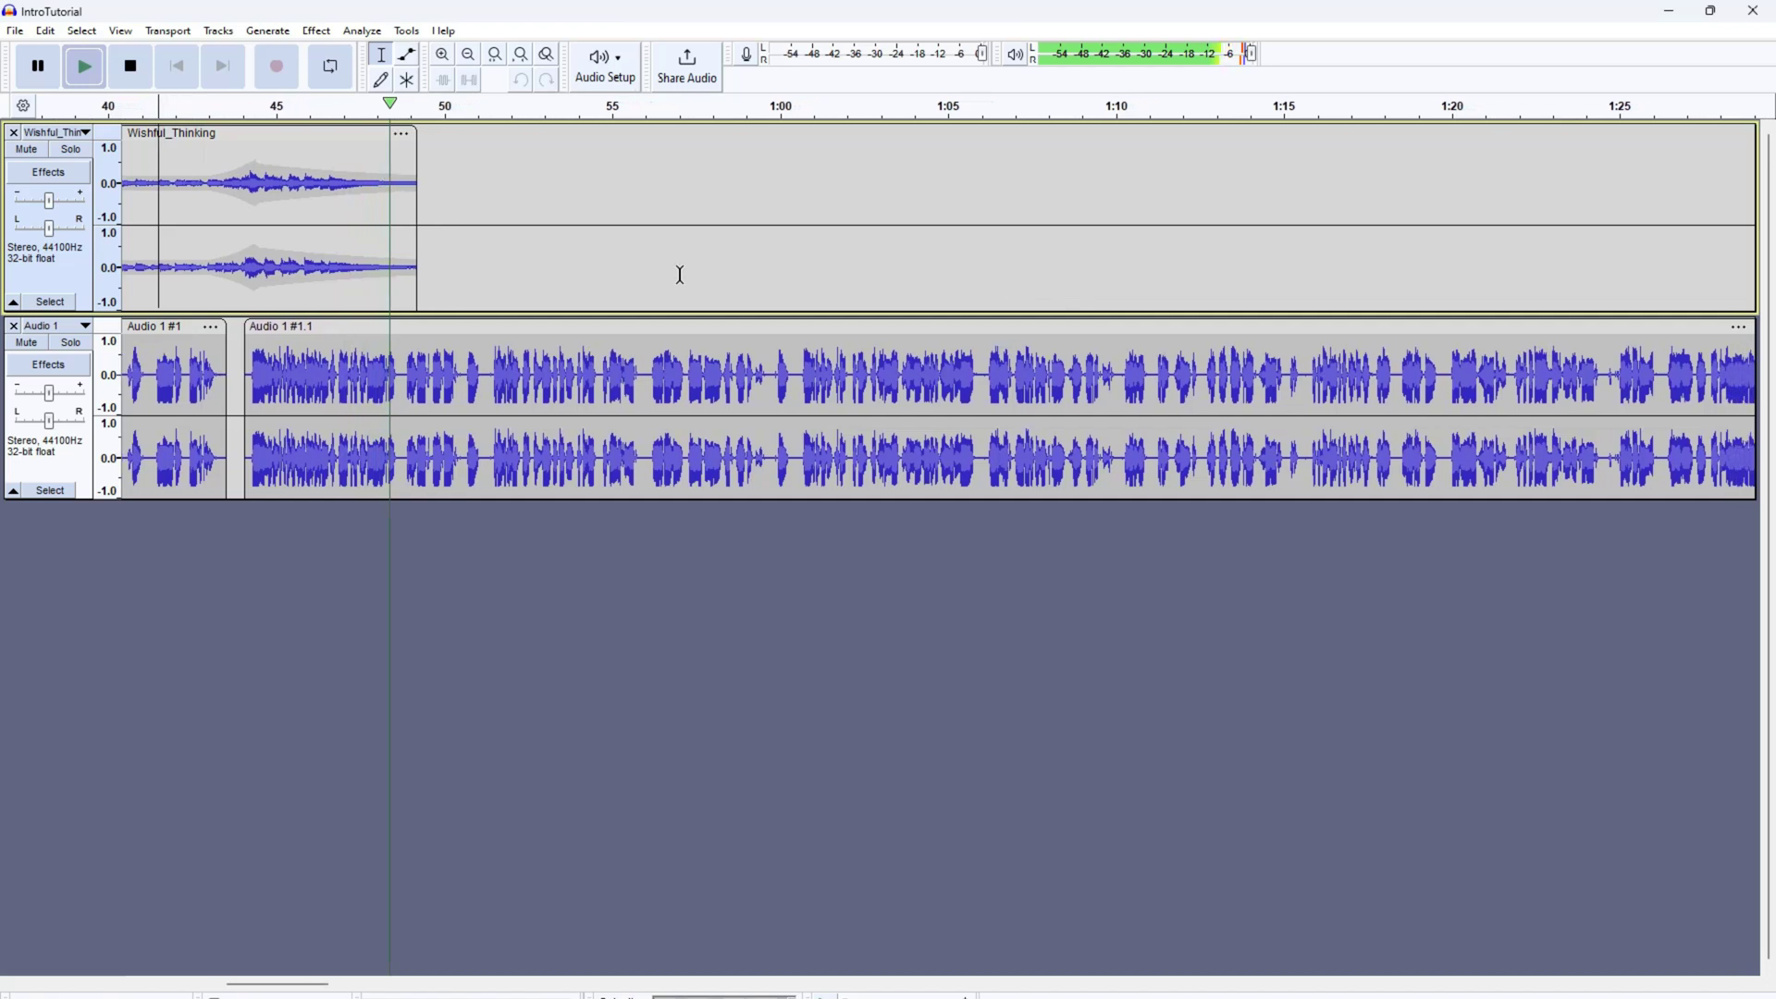
key(space)
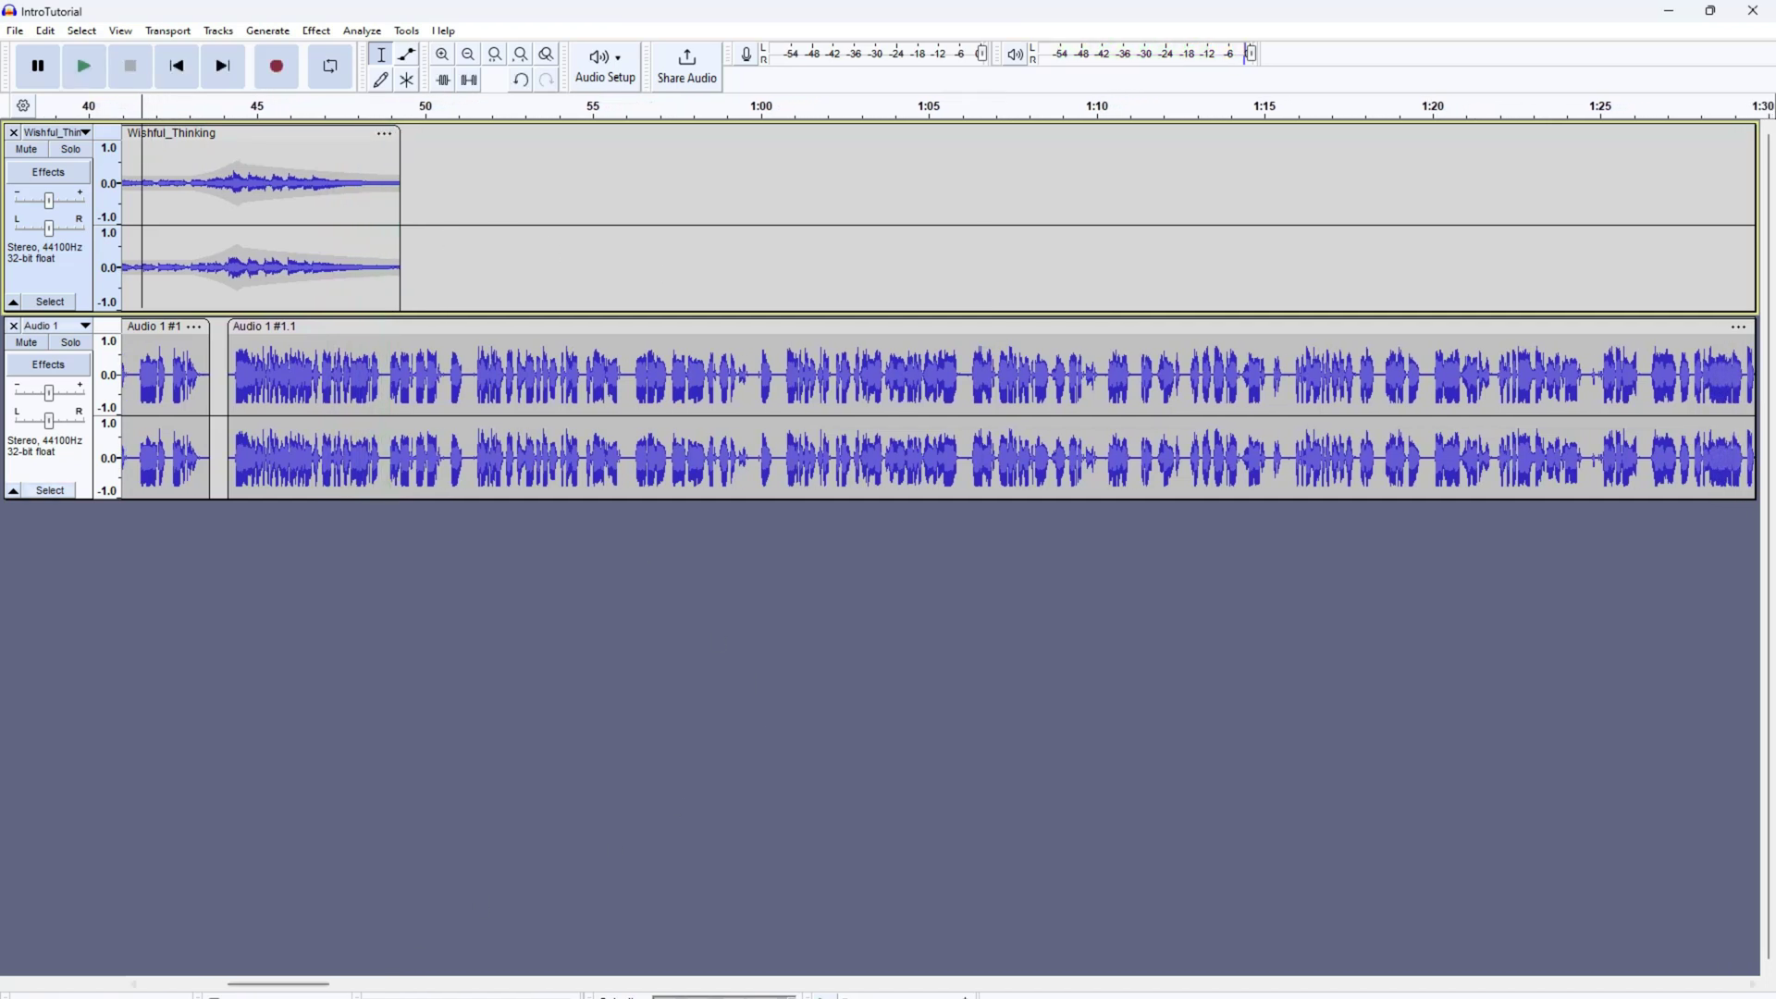
Step: Return to the start of the intro mix and close the IntroTutorial project, leaving the OutroTutorial project open
drag(294, 985, 219, 986)
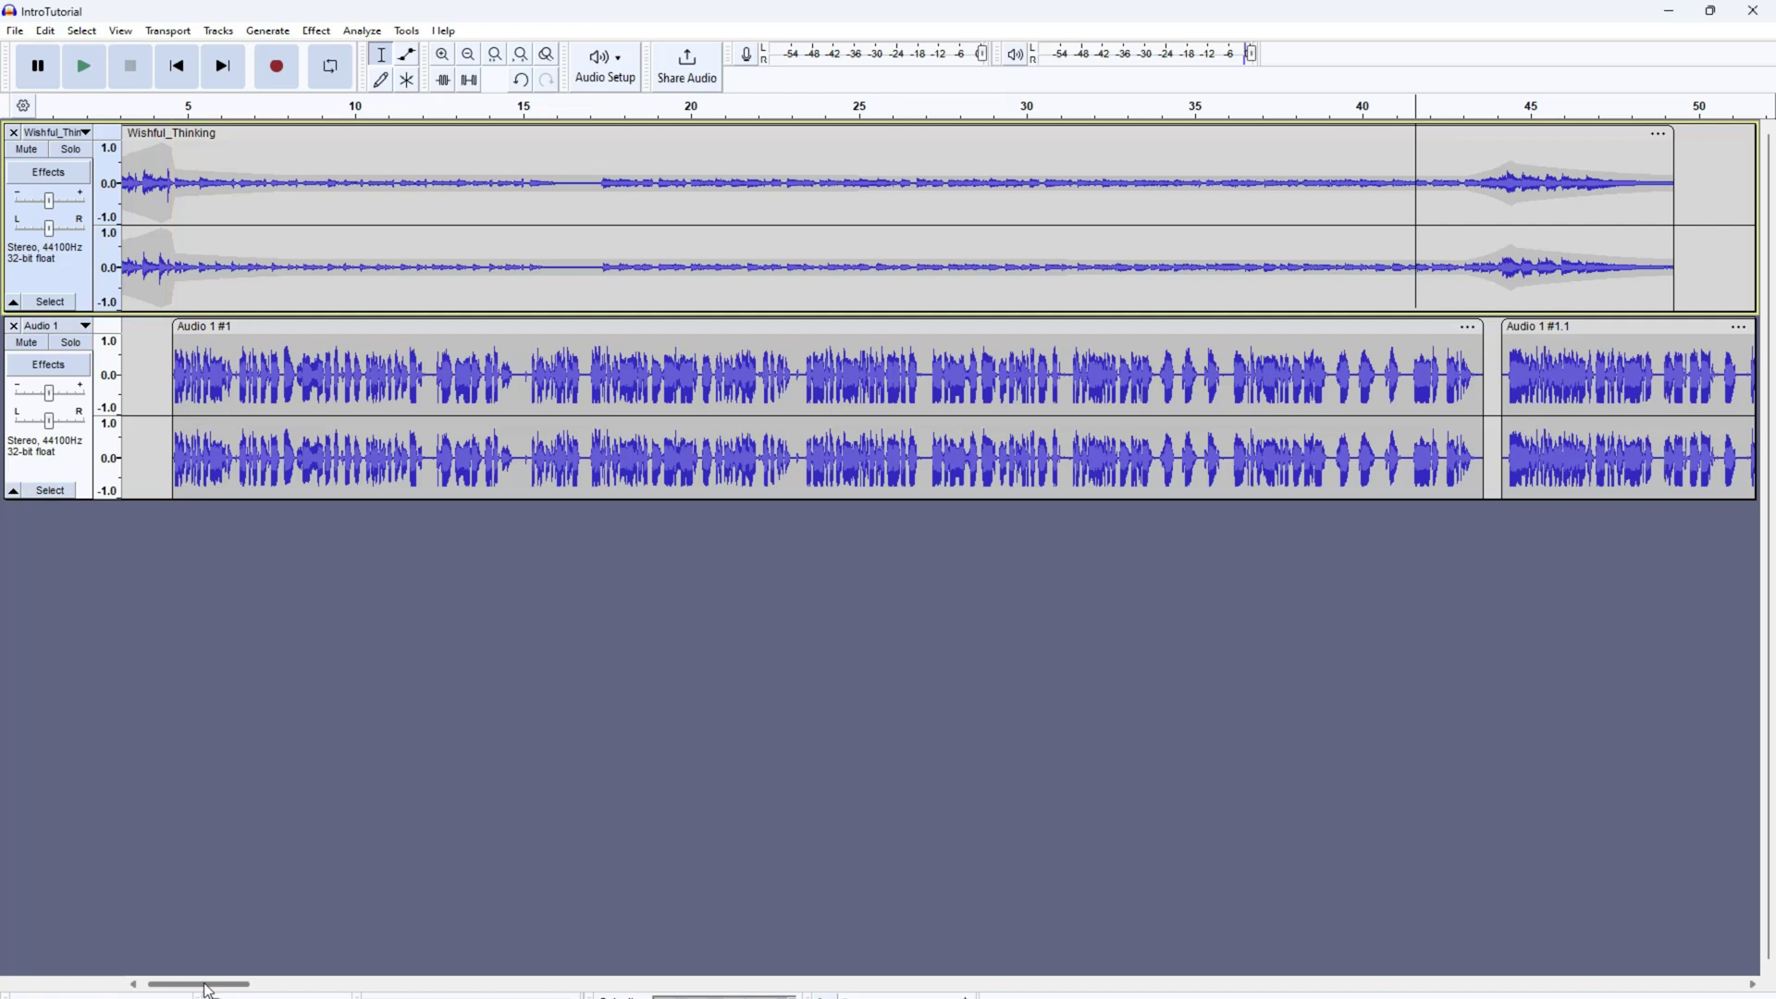
drag(210, 988, 178, 984)
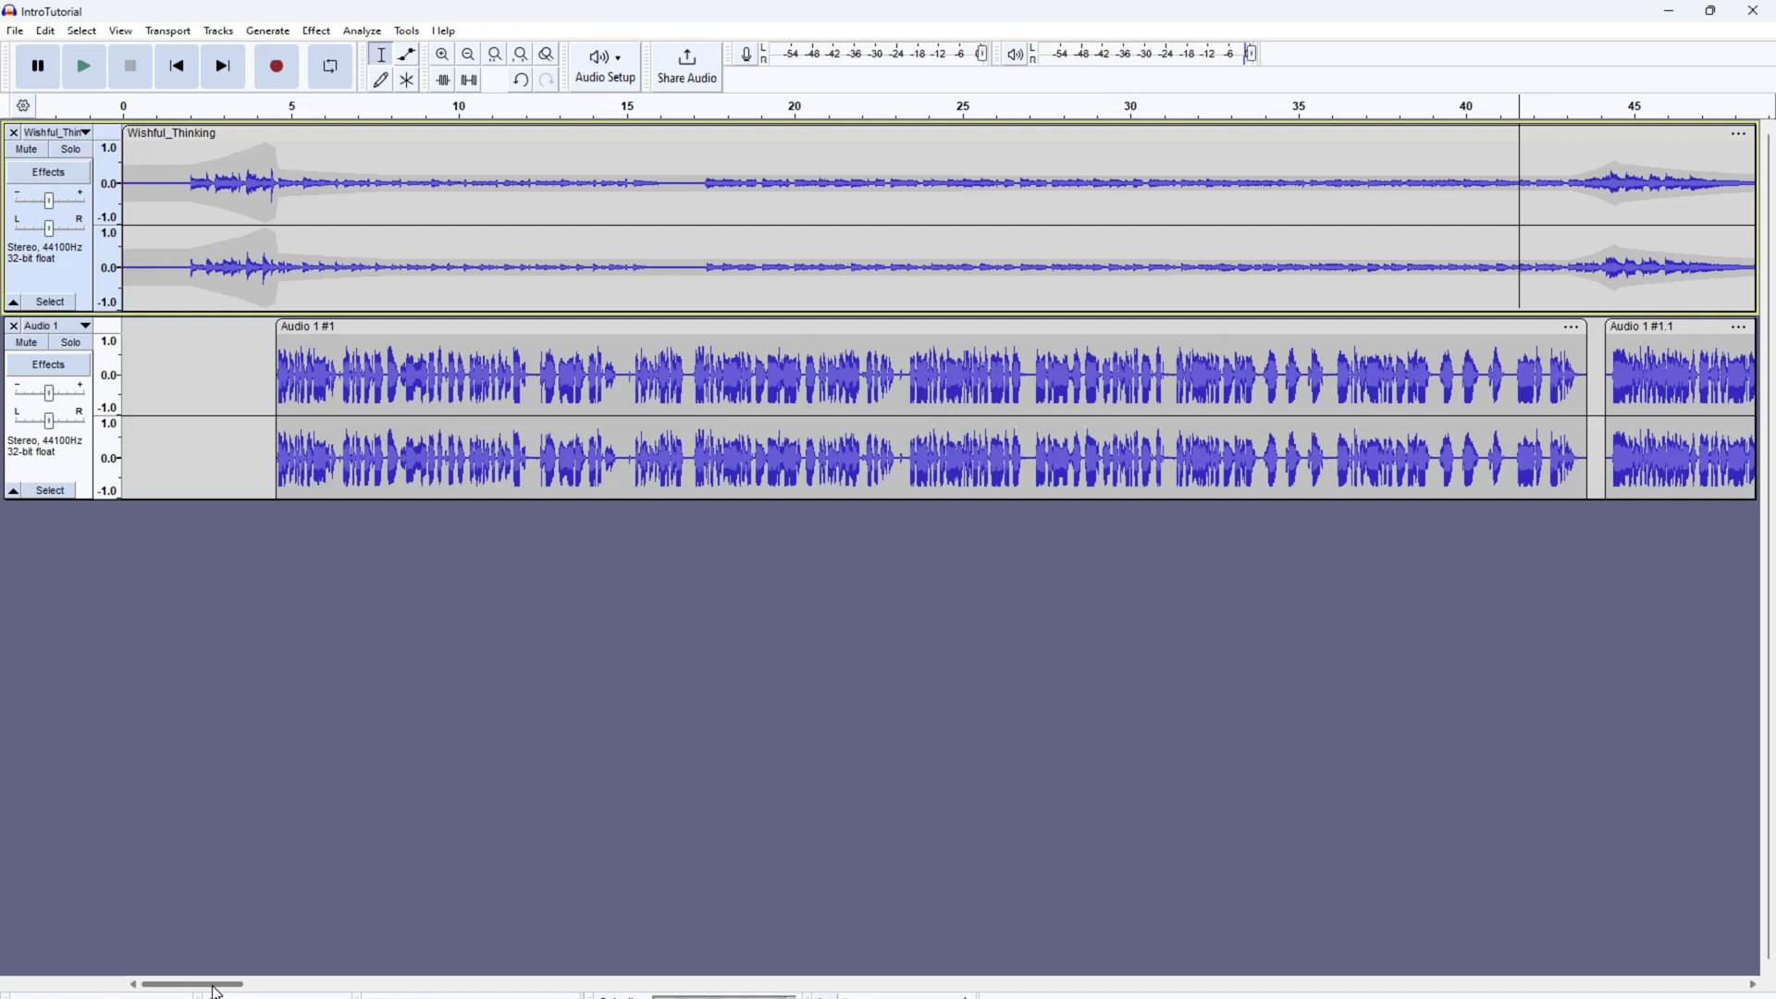
click(896, 635)
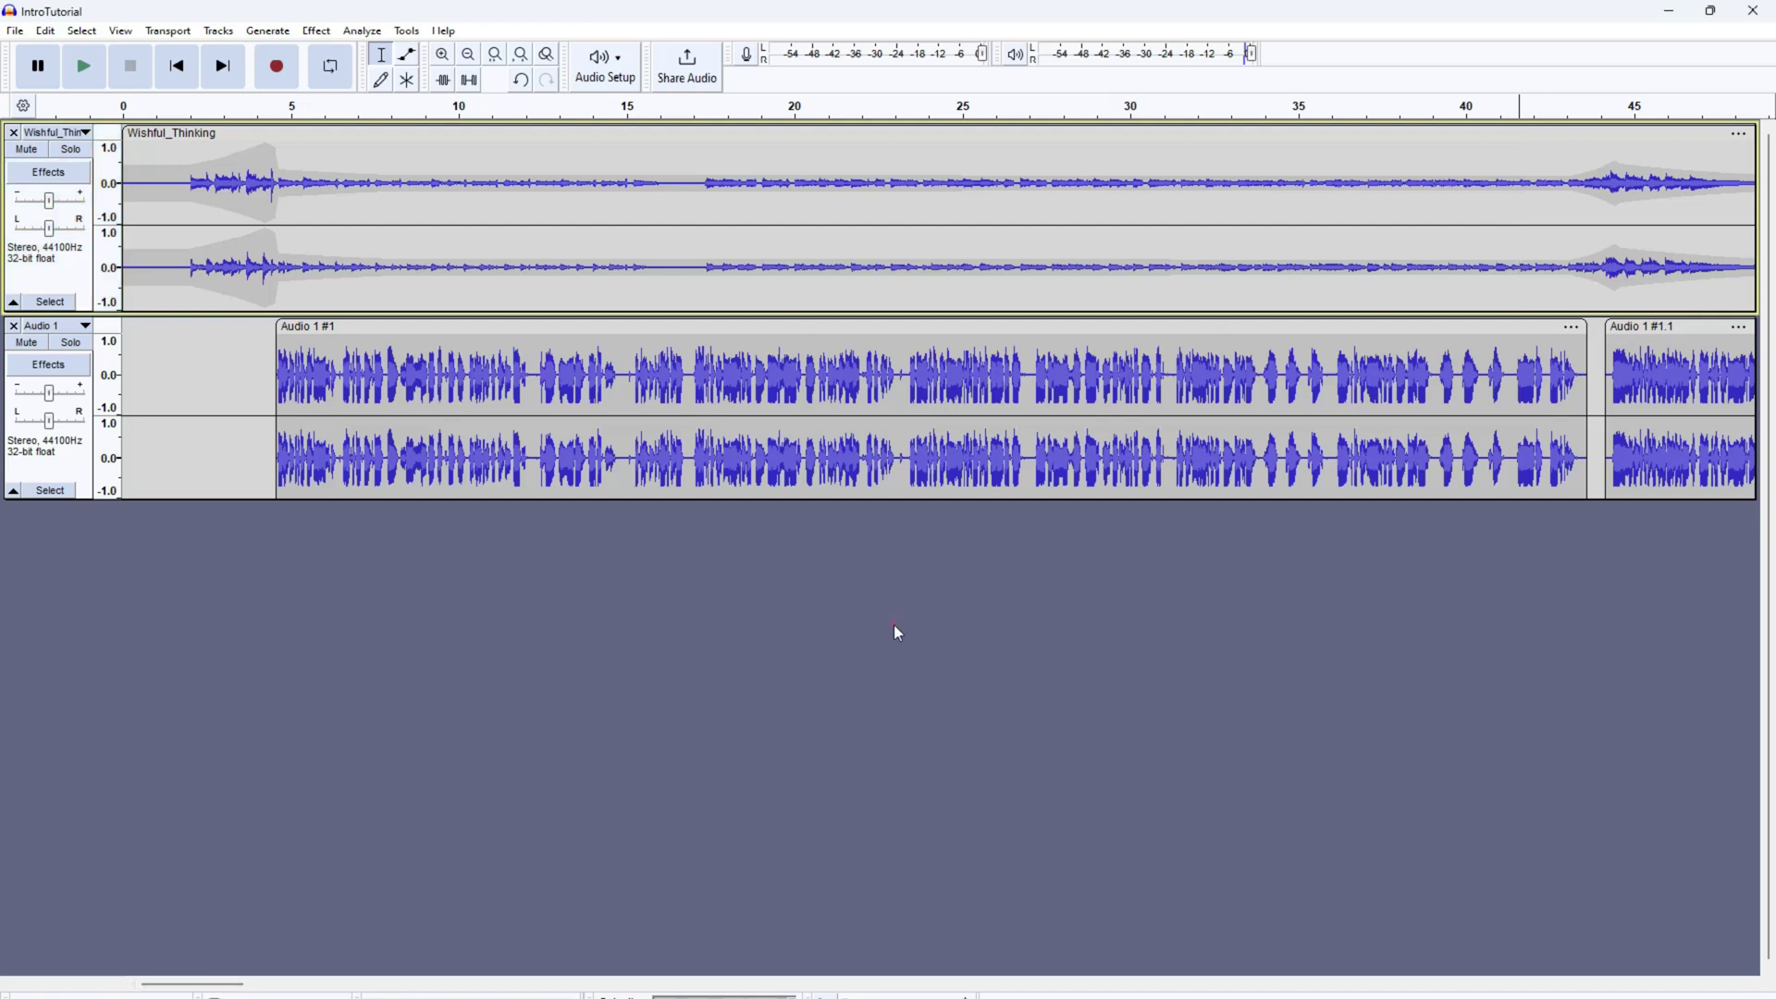
click(1753, 10)
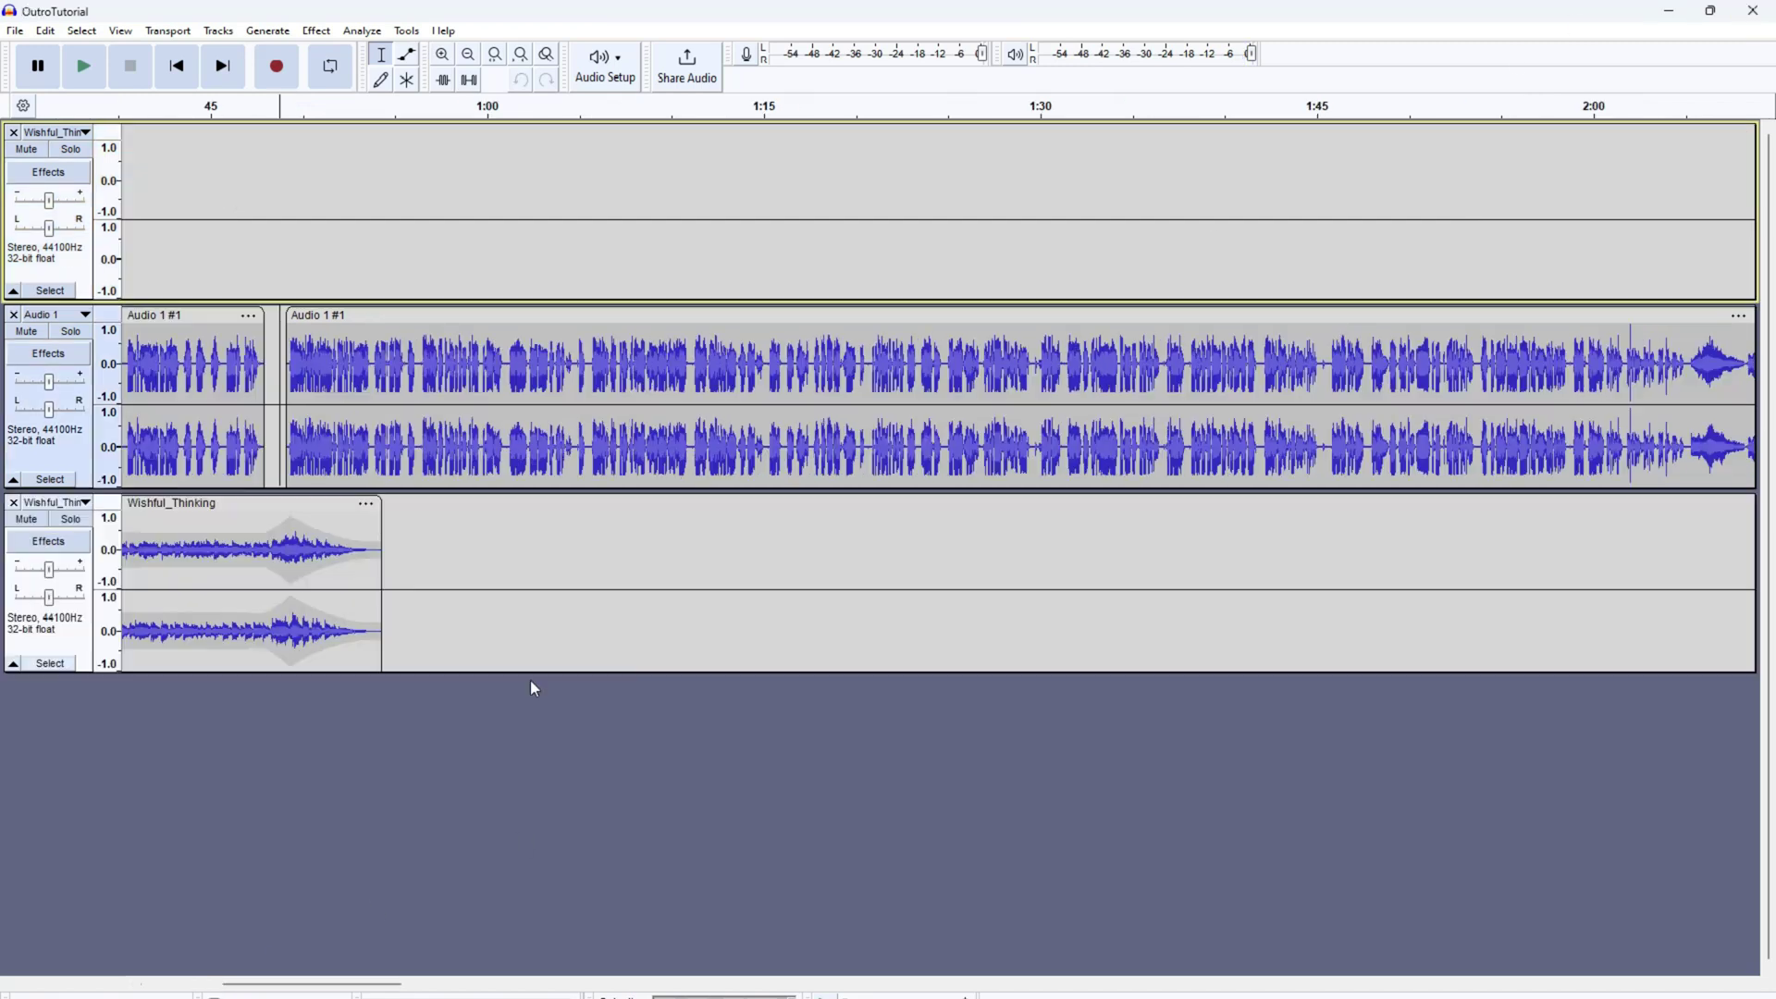
Step: Remove the existing Wishful_Thinking outro music track that starts at about 11:14
drag(379, 984, 1626, 987)
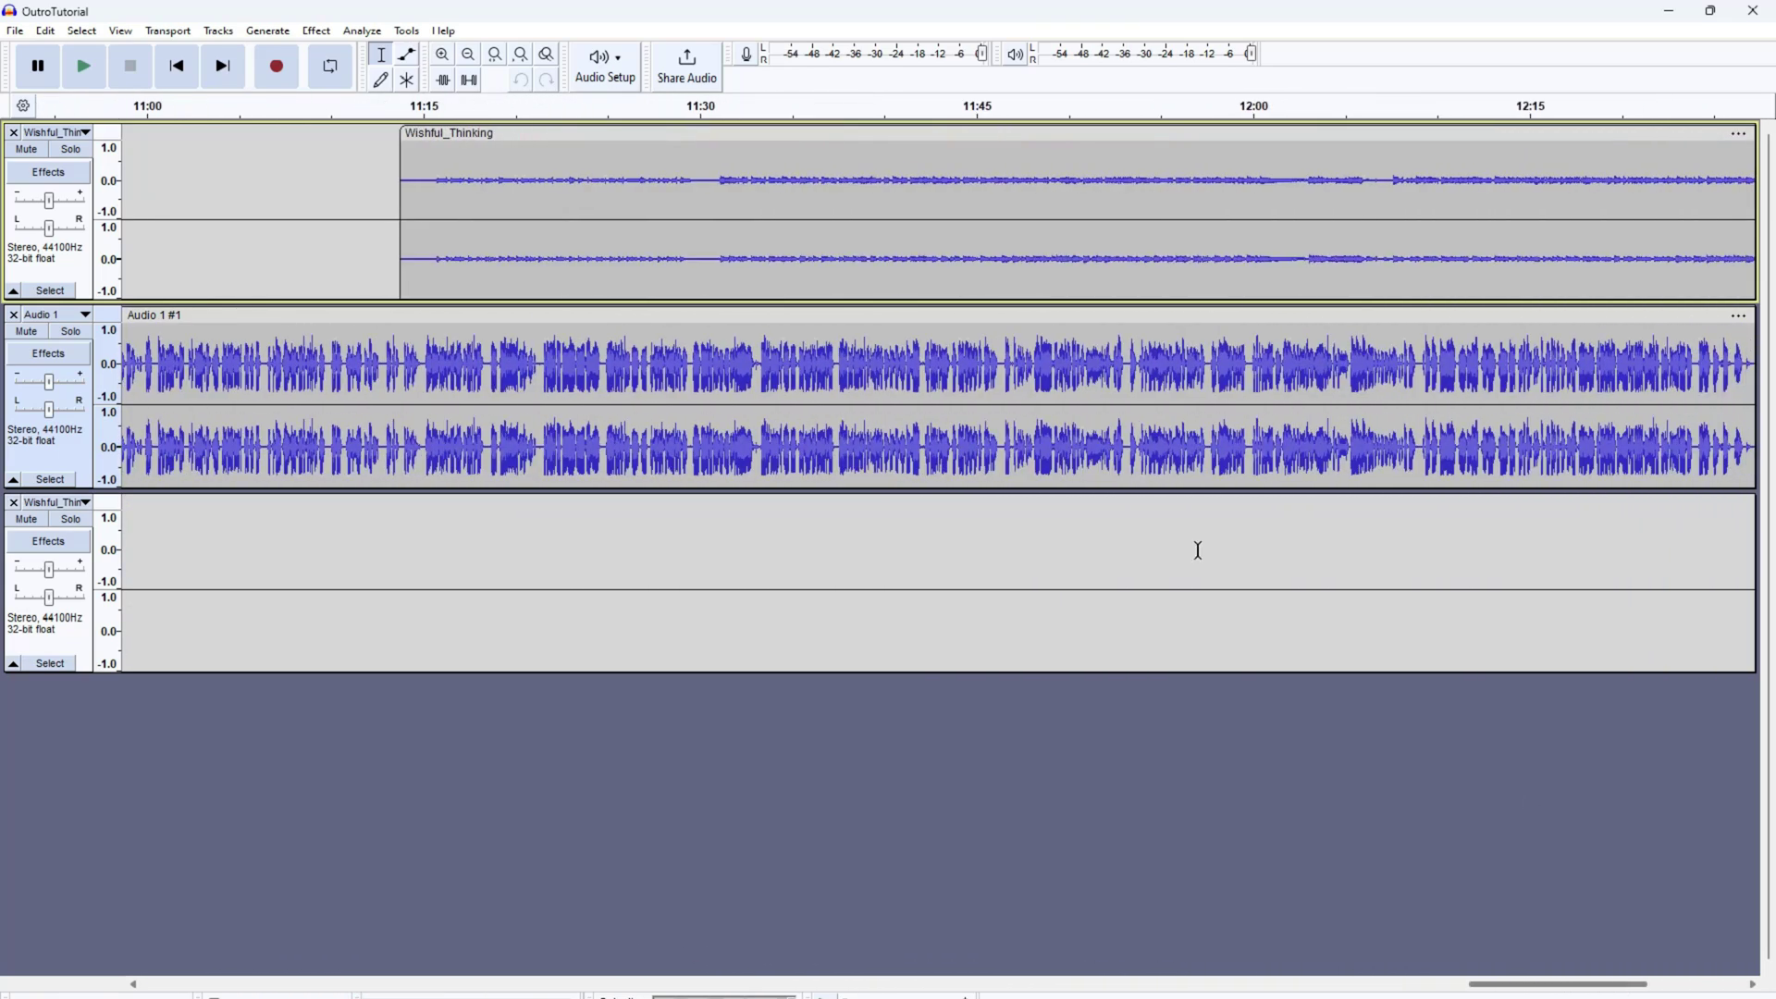
click(576, 133)
key(Delete)
click(511, 773)
Step: Apply the TPU-FileImports macro to import the music files
click(405, 34)
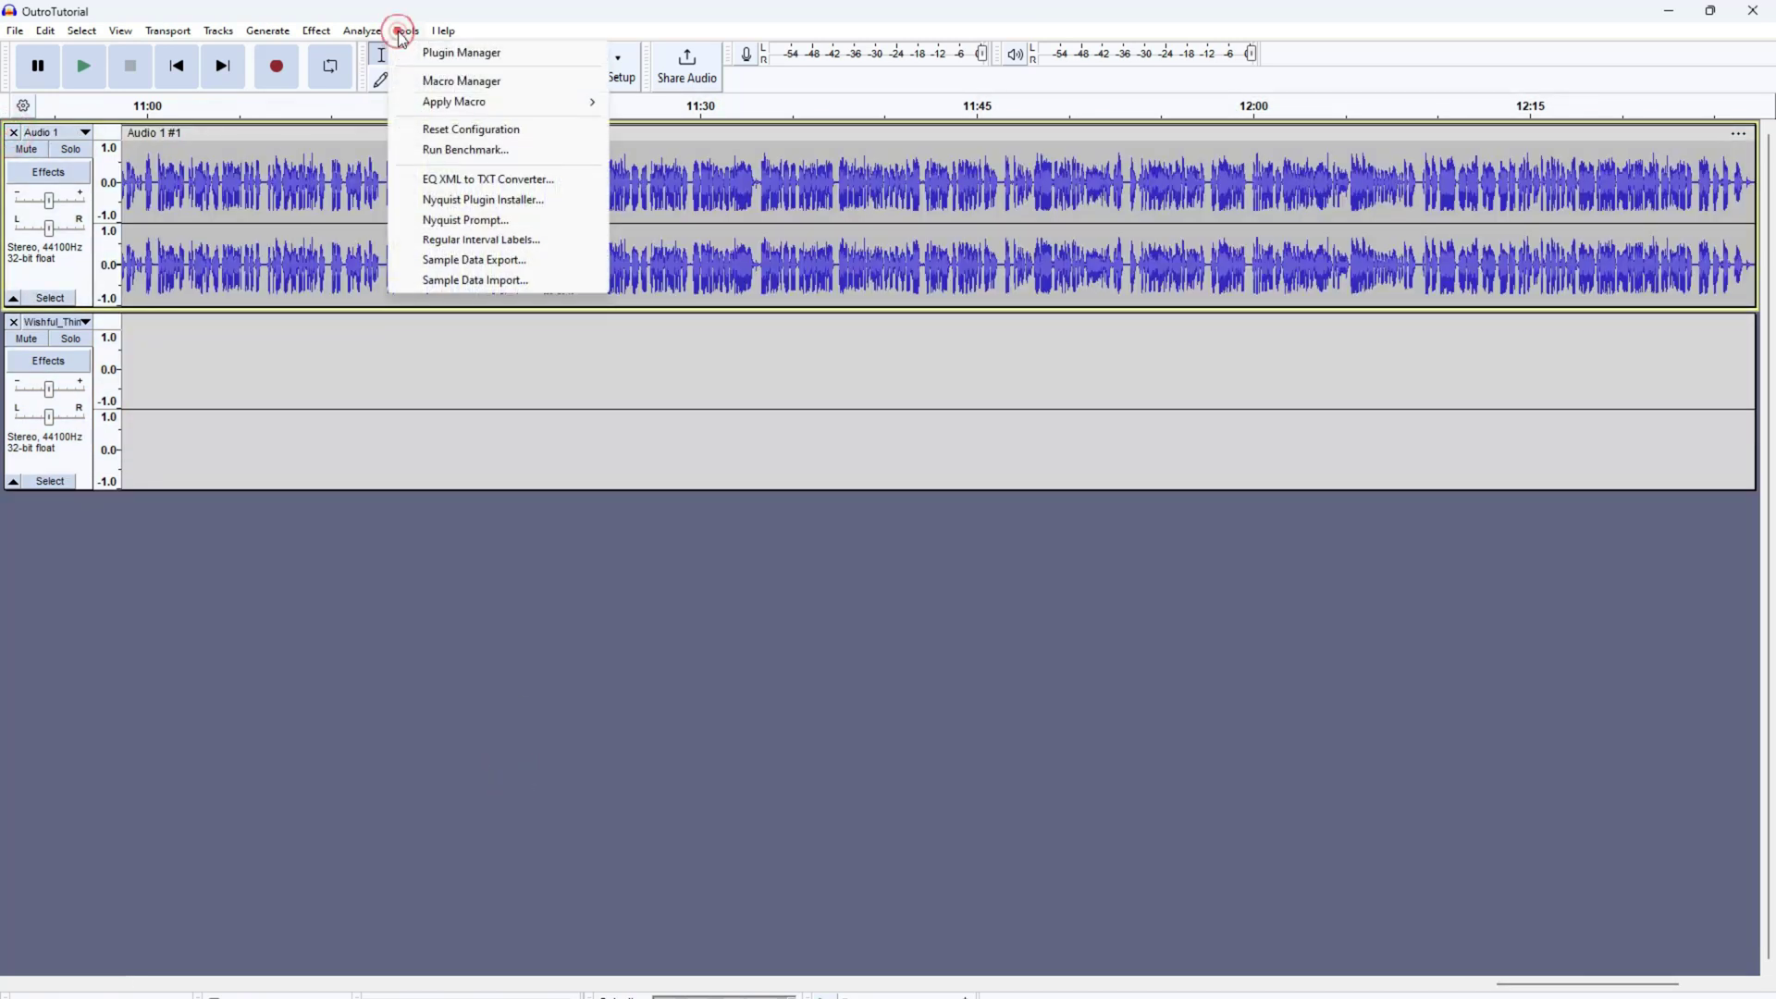
click(488, 98)
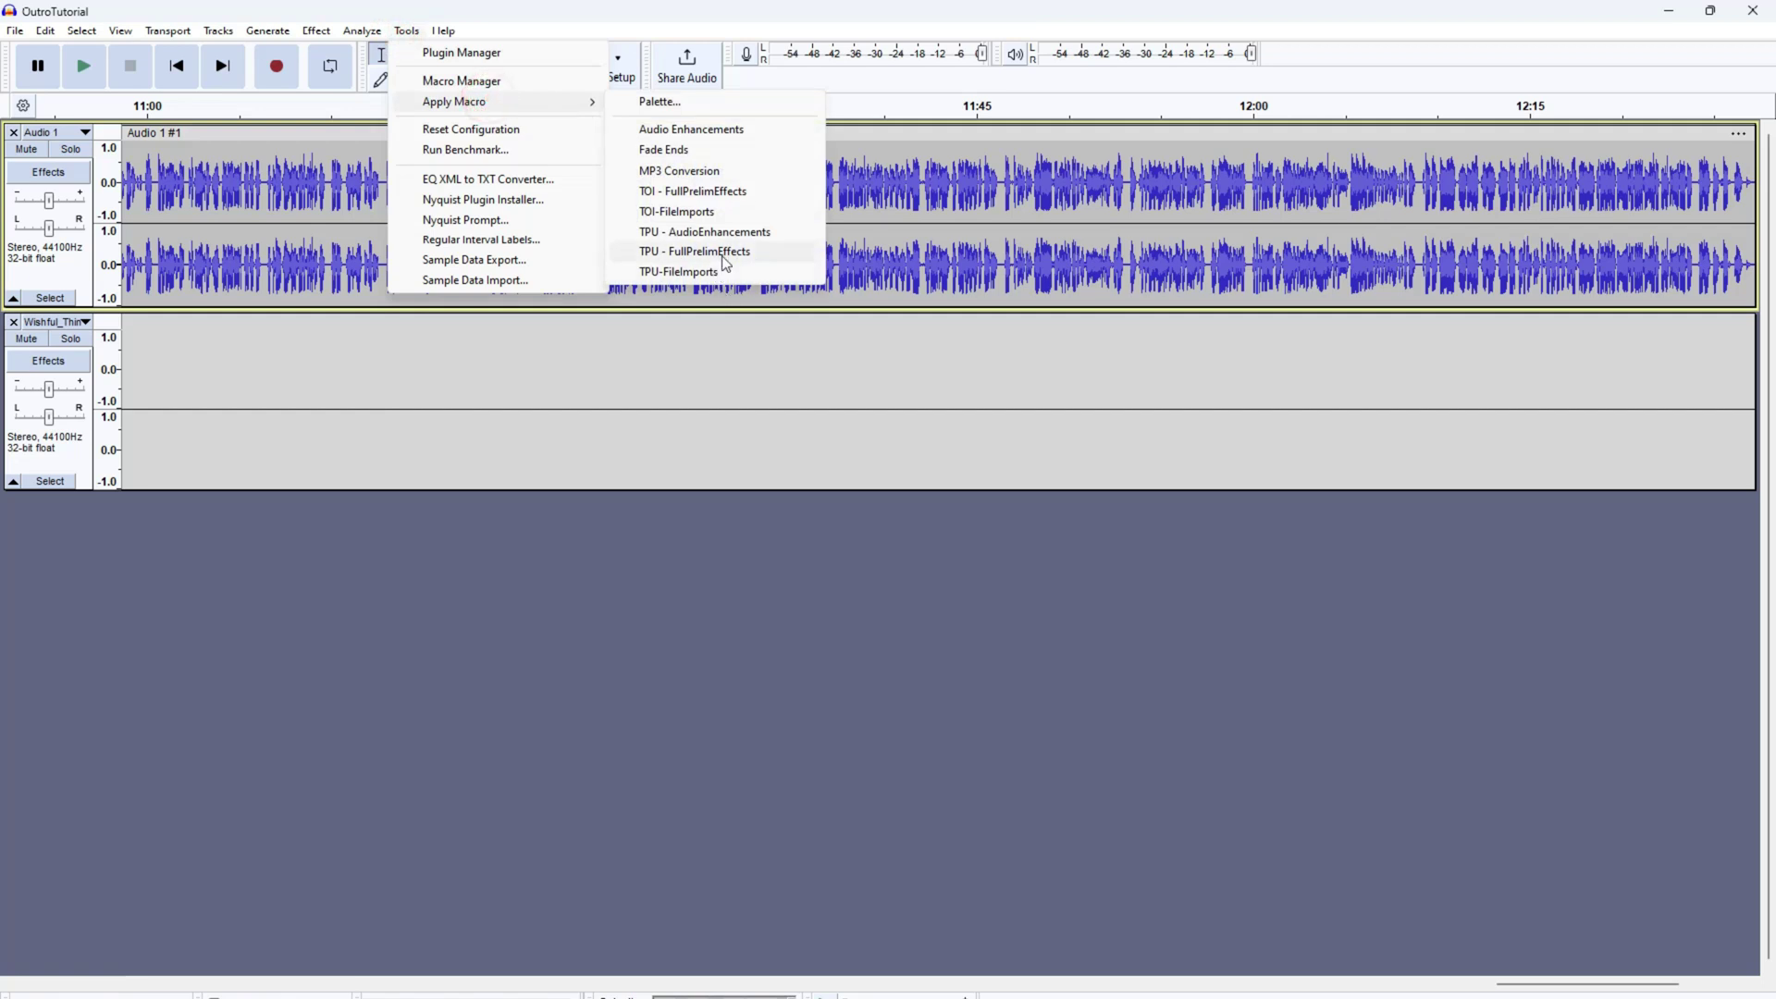
click(731, 272)
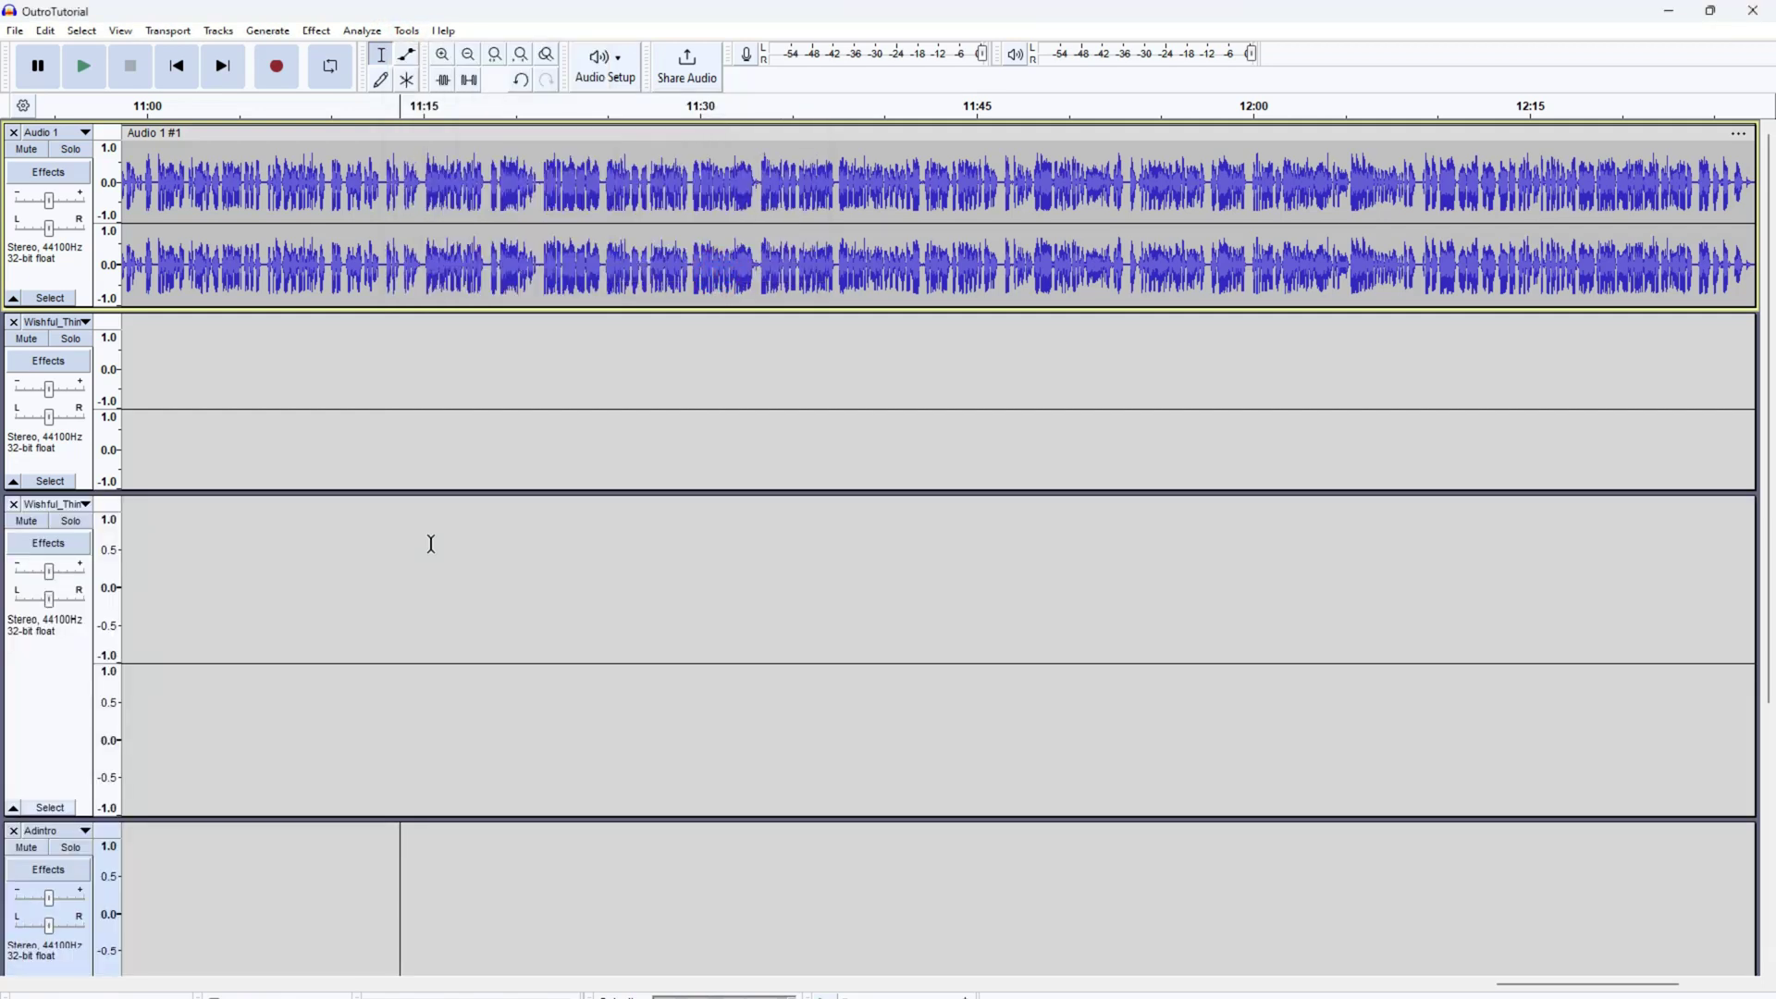
Step: Remove the imported AdIntro track and move the newly imported Wishful_Thinking track above the voice track
scroll(346, 550, down, 1)
click(13, 772)
click(40, 644)
drag(79, 428, 113, 183)
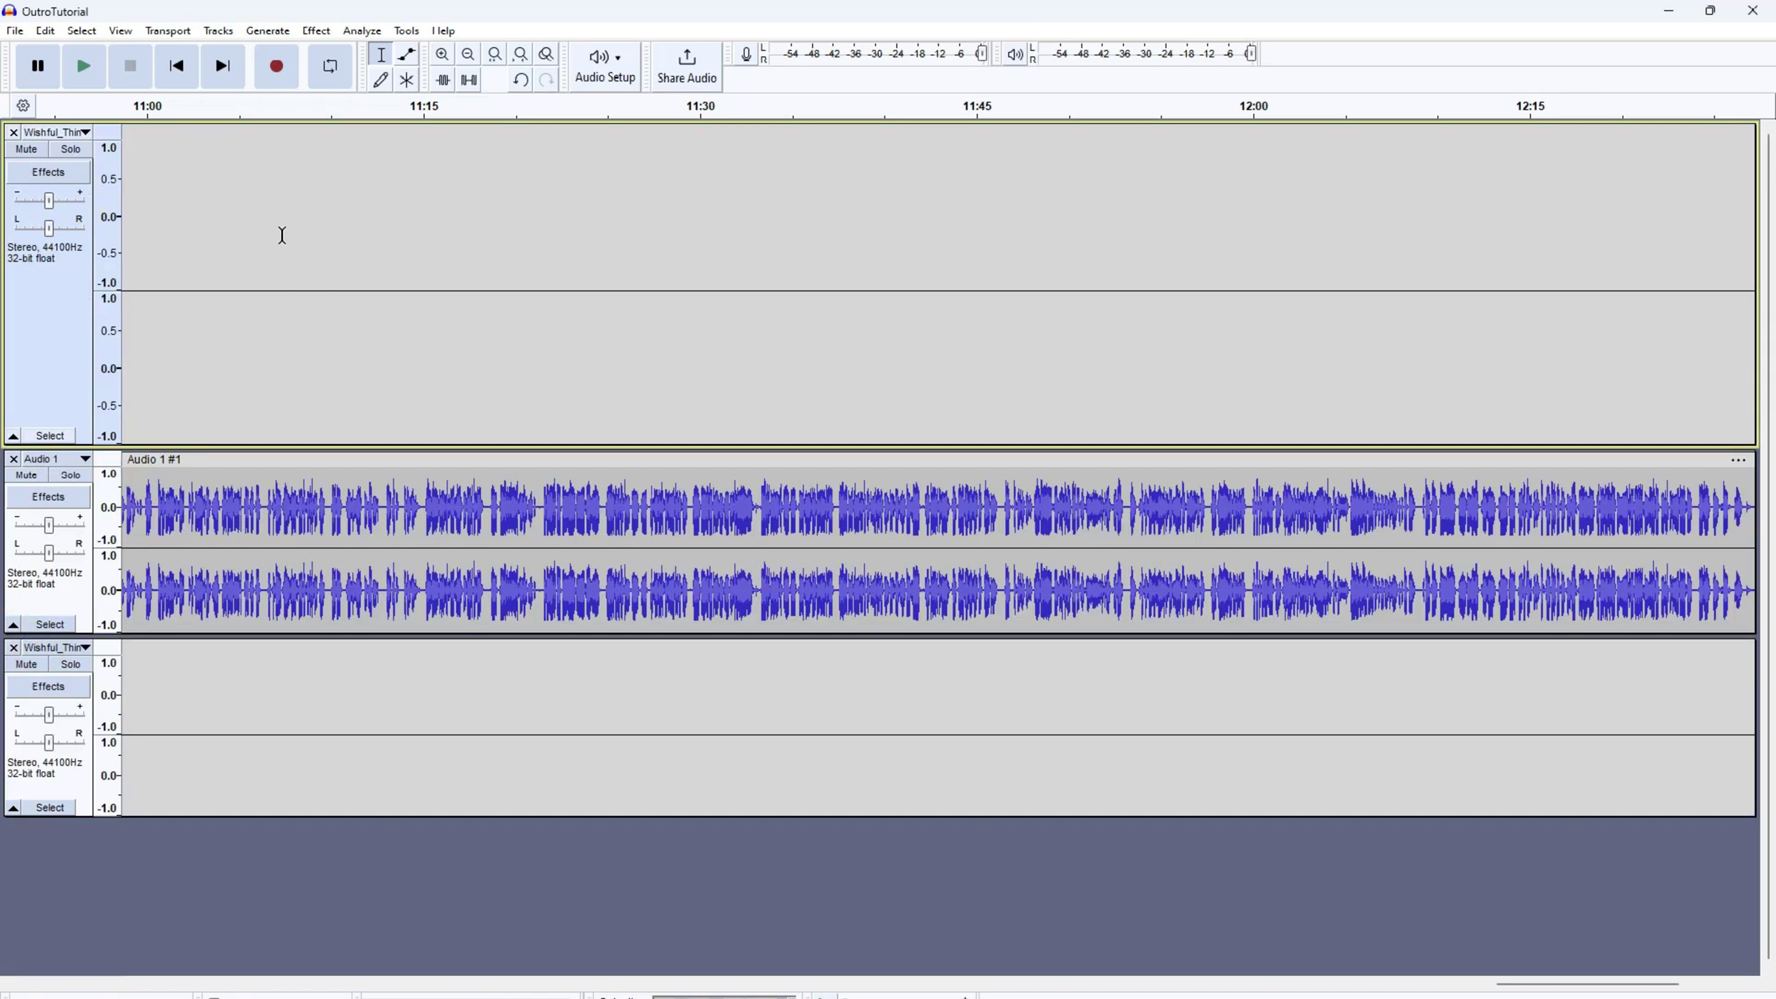
Step: Reduce the top music track's height and move its Wishful_Thinking clip to start at about 11:03, near the recording's end
click(522, 59)
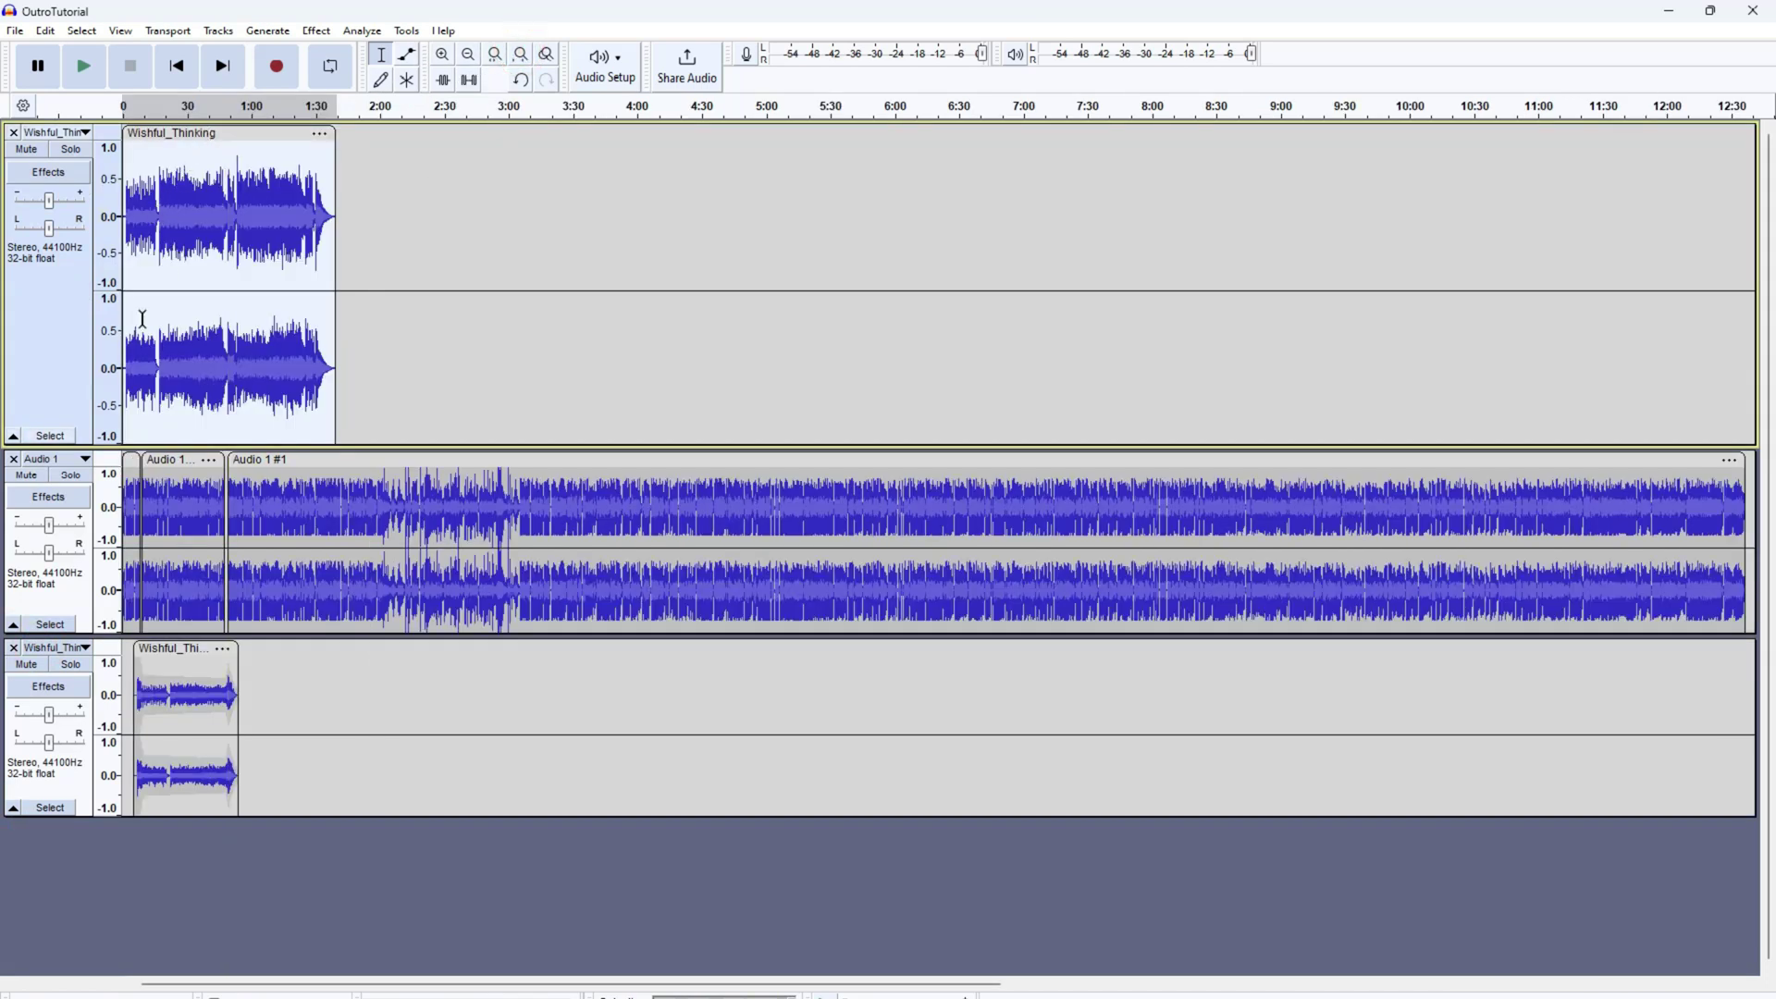
drag(219, 442, 218, 302)
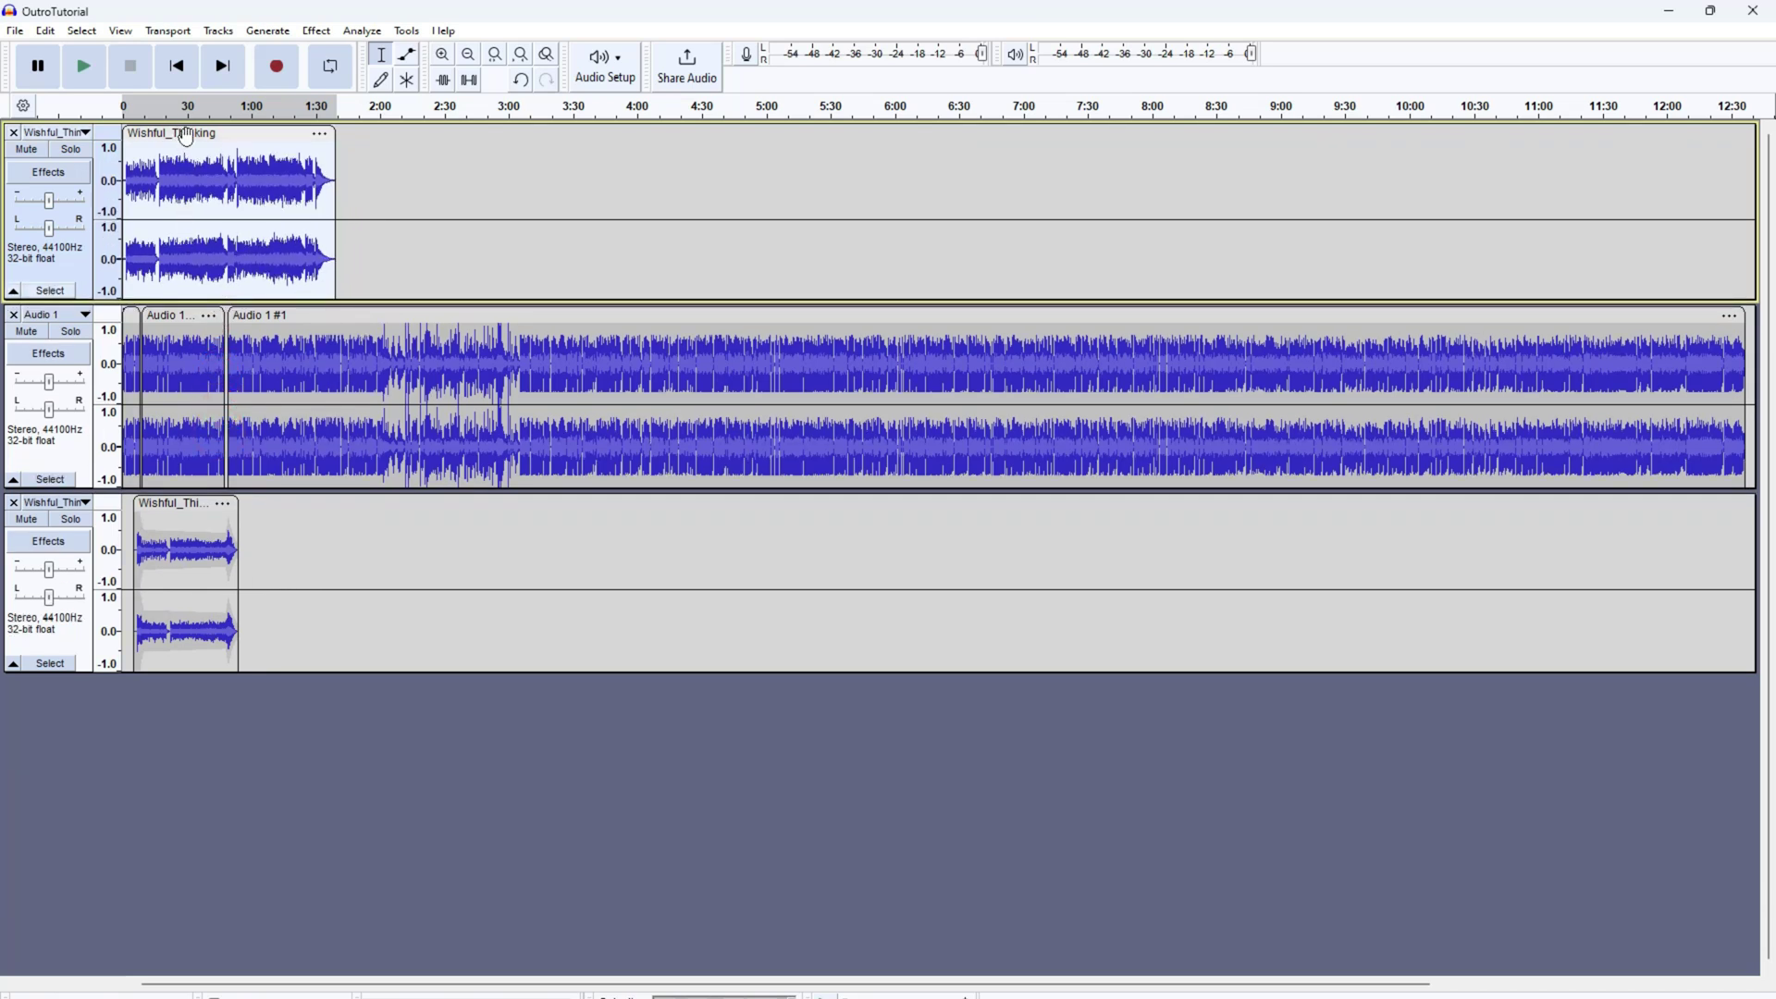
drag(188, 137, 1609, 199)
drag(447, 983, 655, 986)
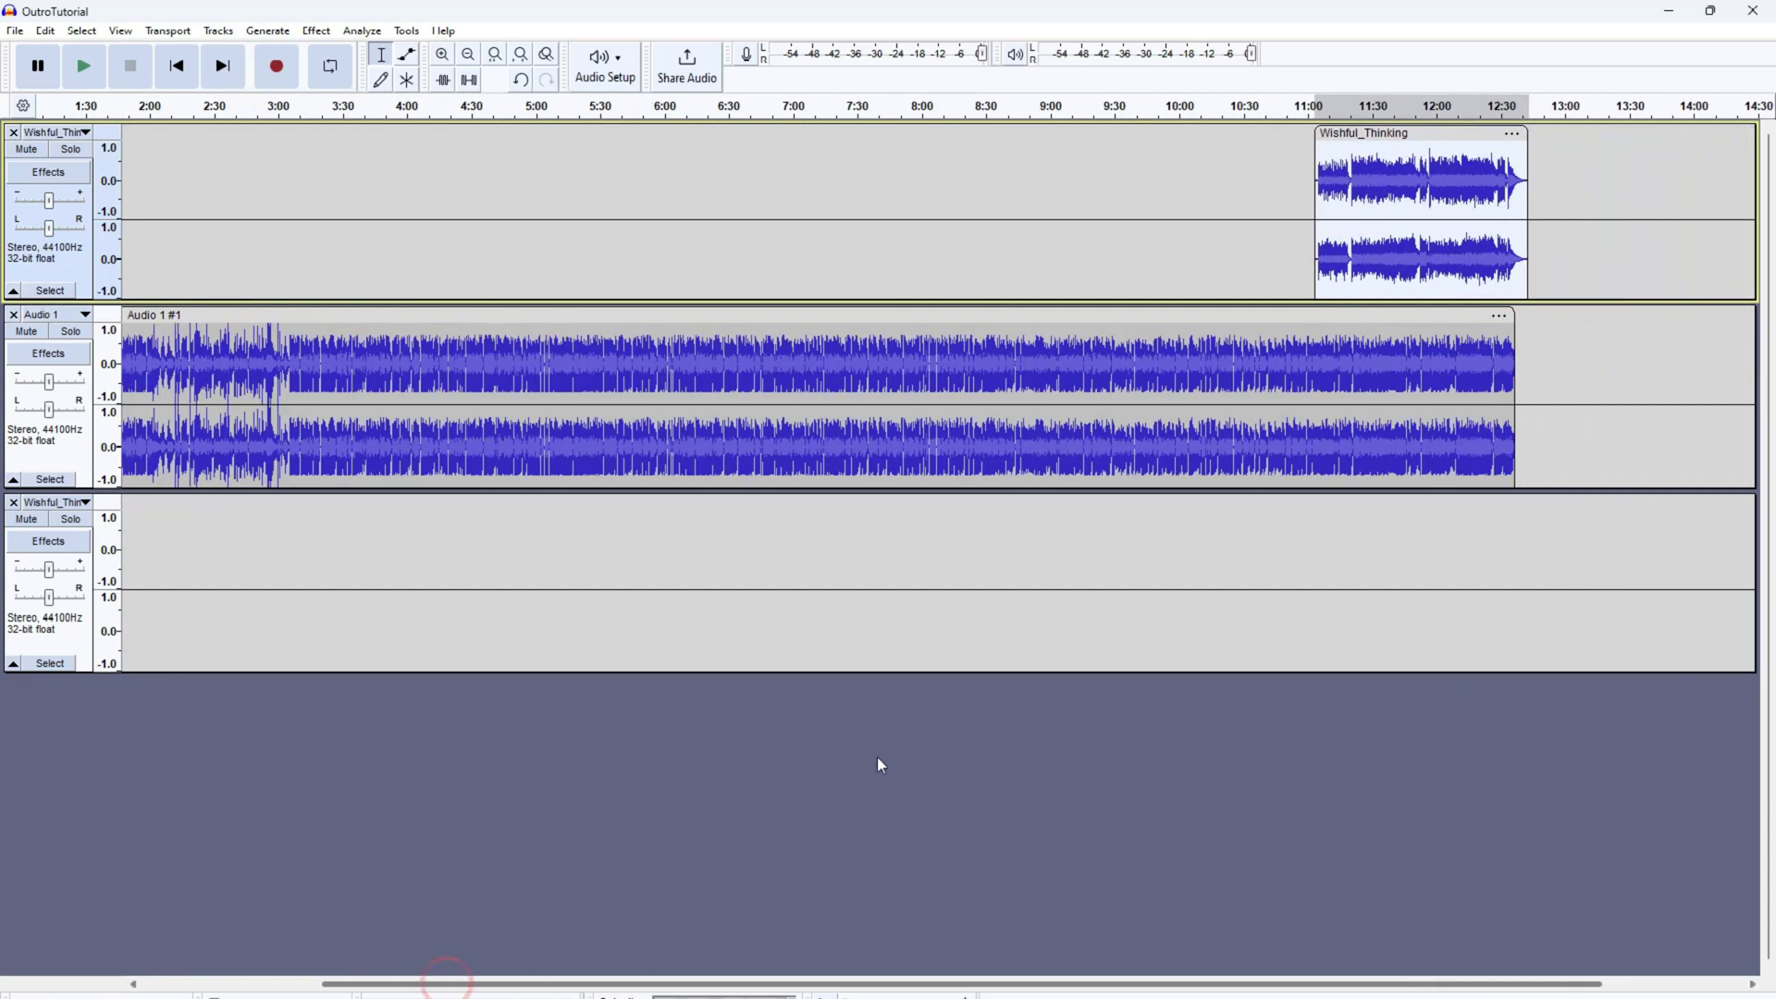
Step: Play the project from about 11:00 to judge where the outro music should begin
click(1307, 153)
click(1306, 171)
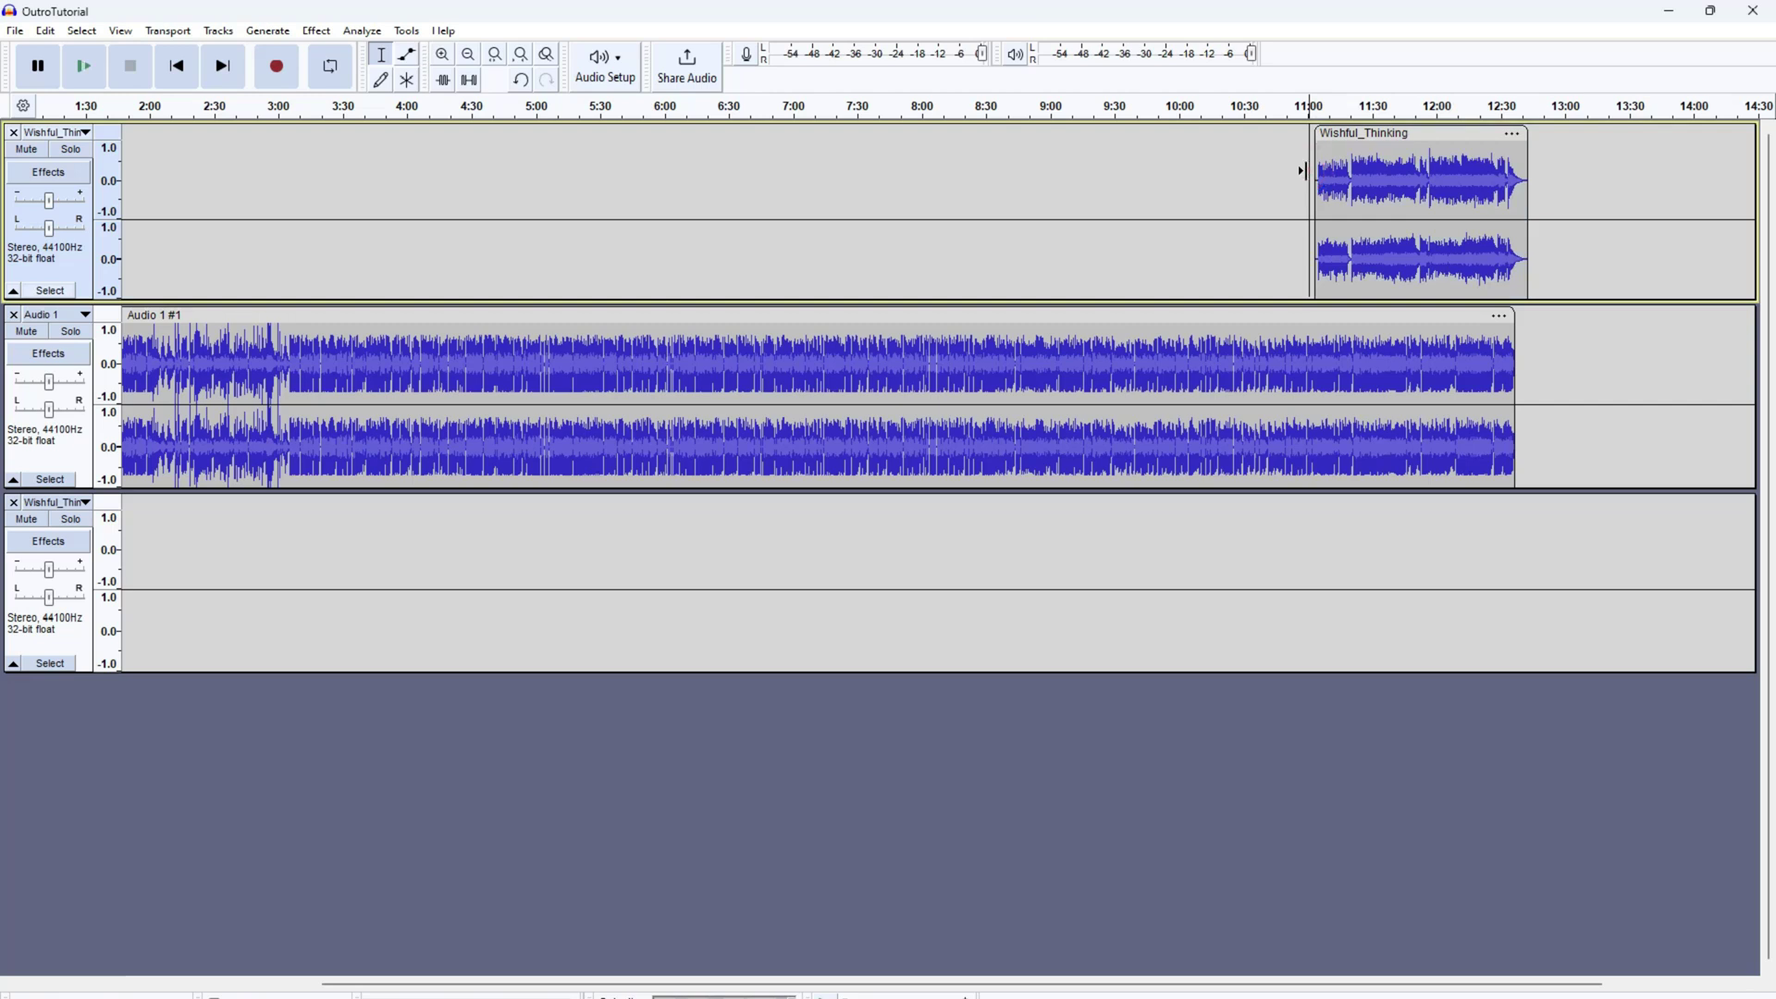
key(ctrl+1)
key(ctrl+1)
key(ctrl+1)
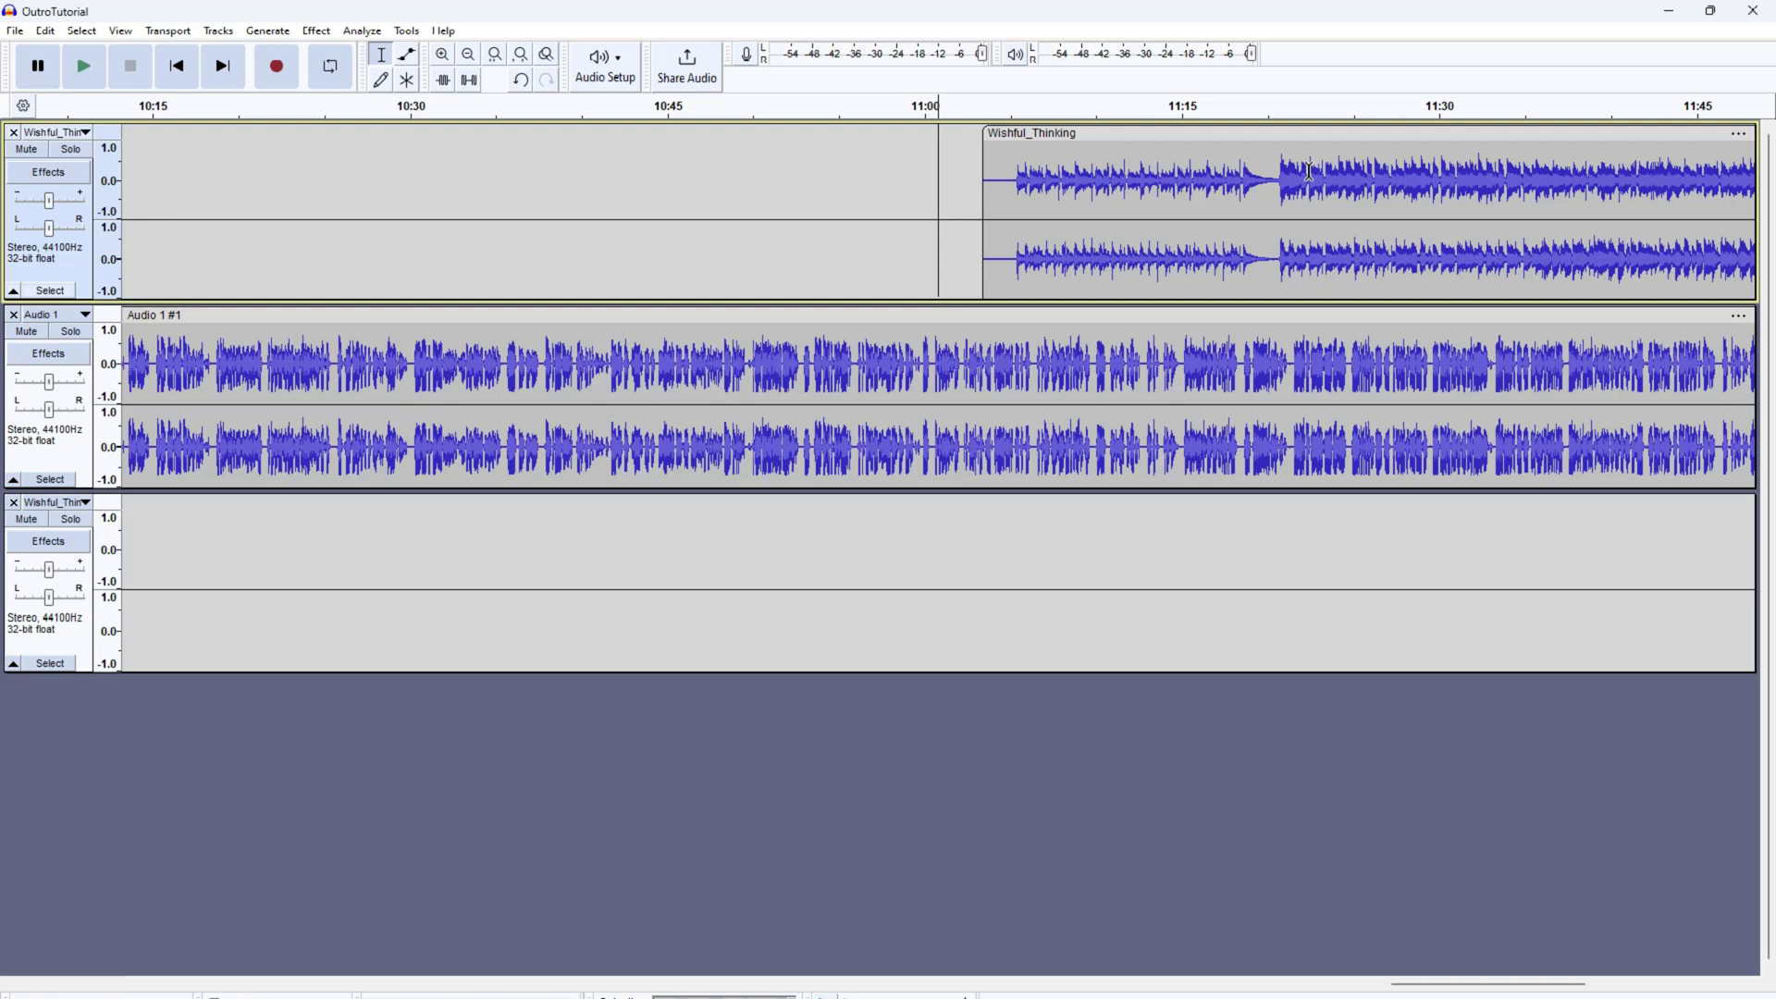
click(893, 190)
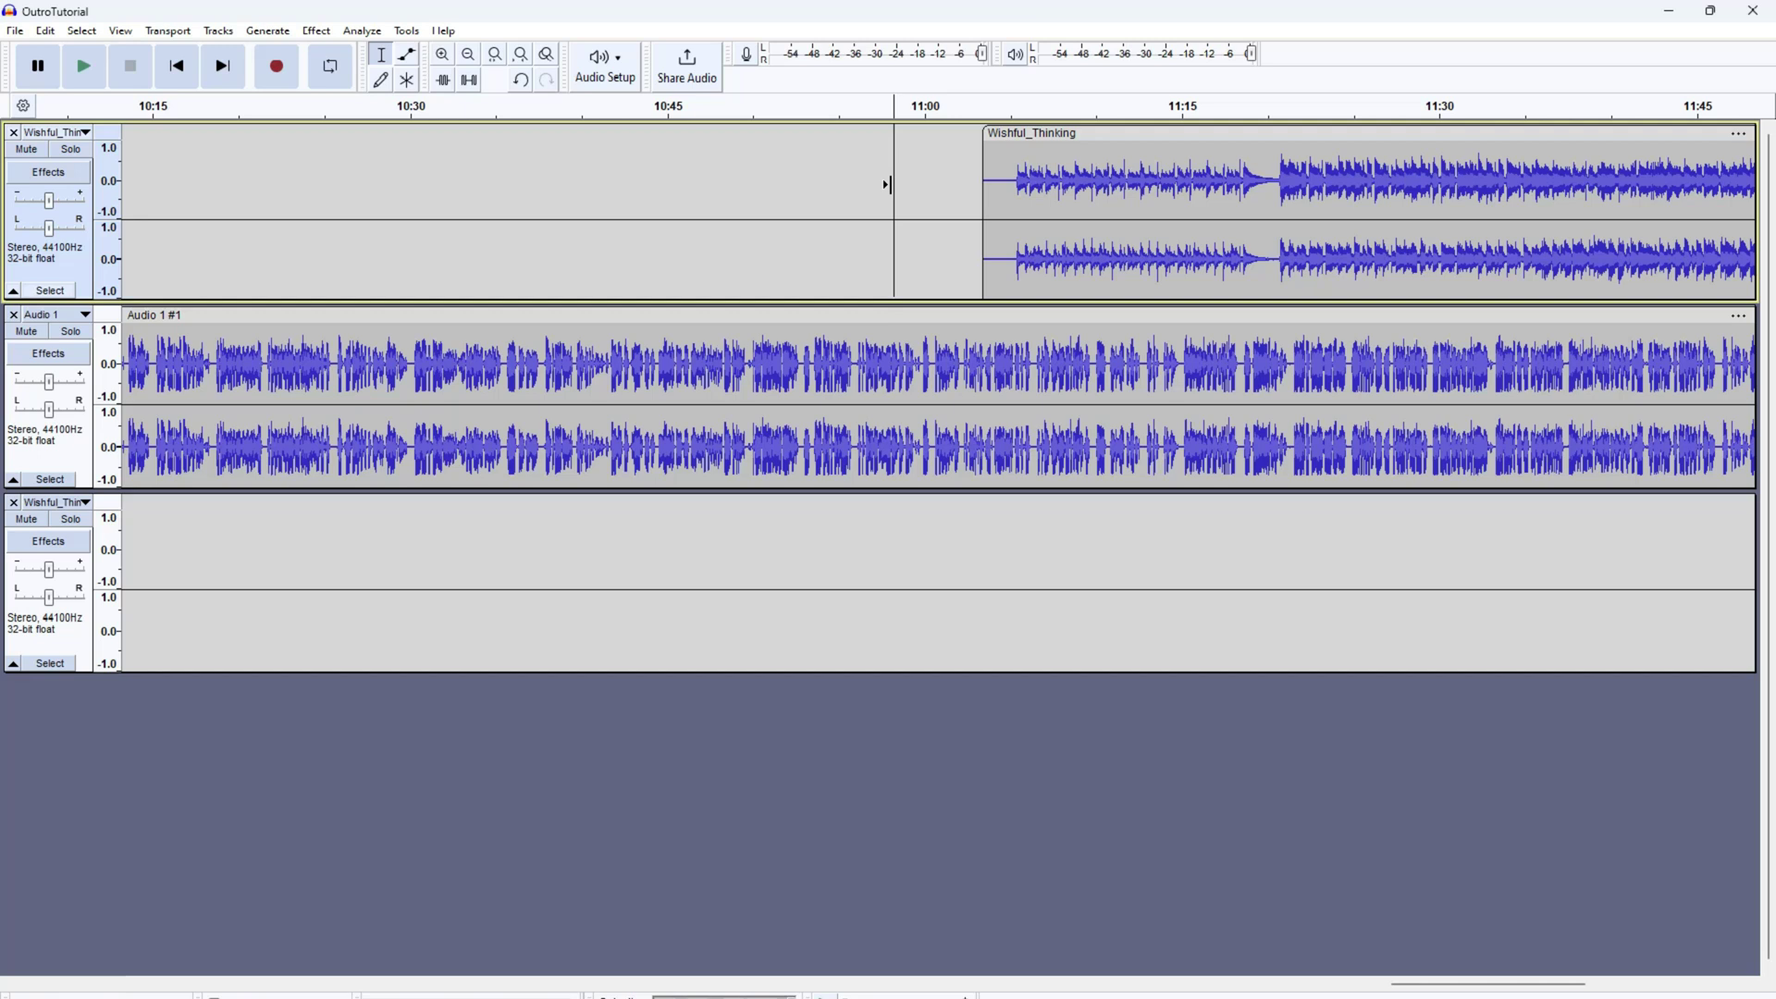
click(928, 158)
key(space)
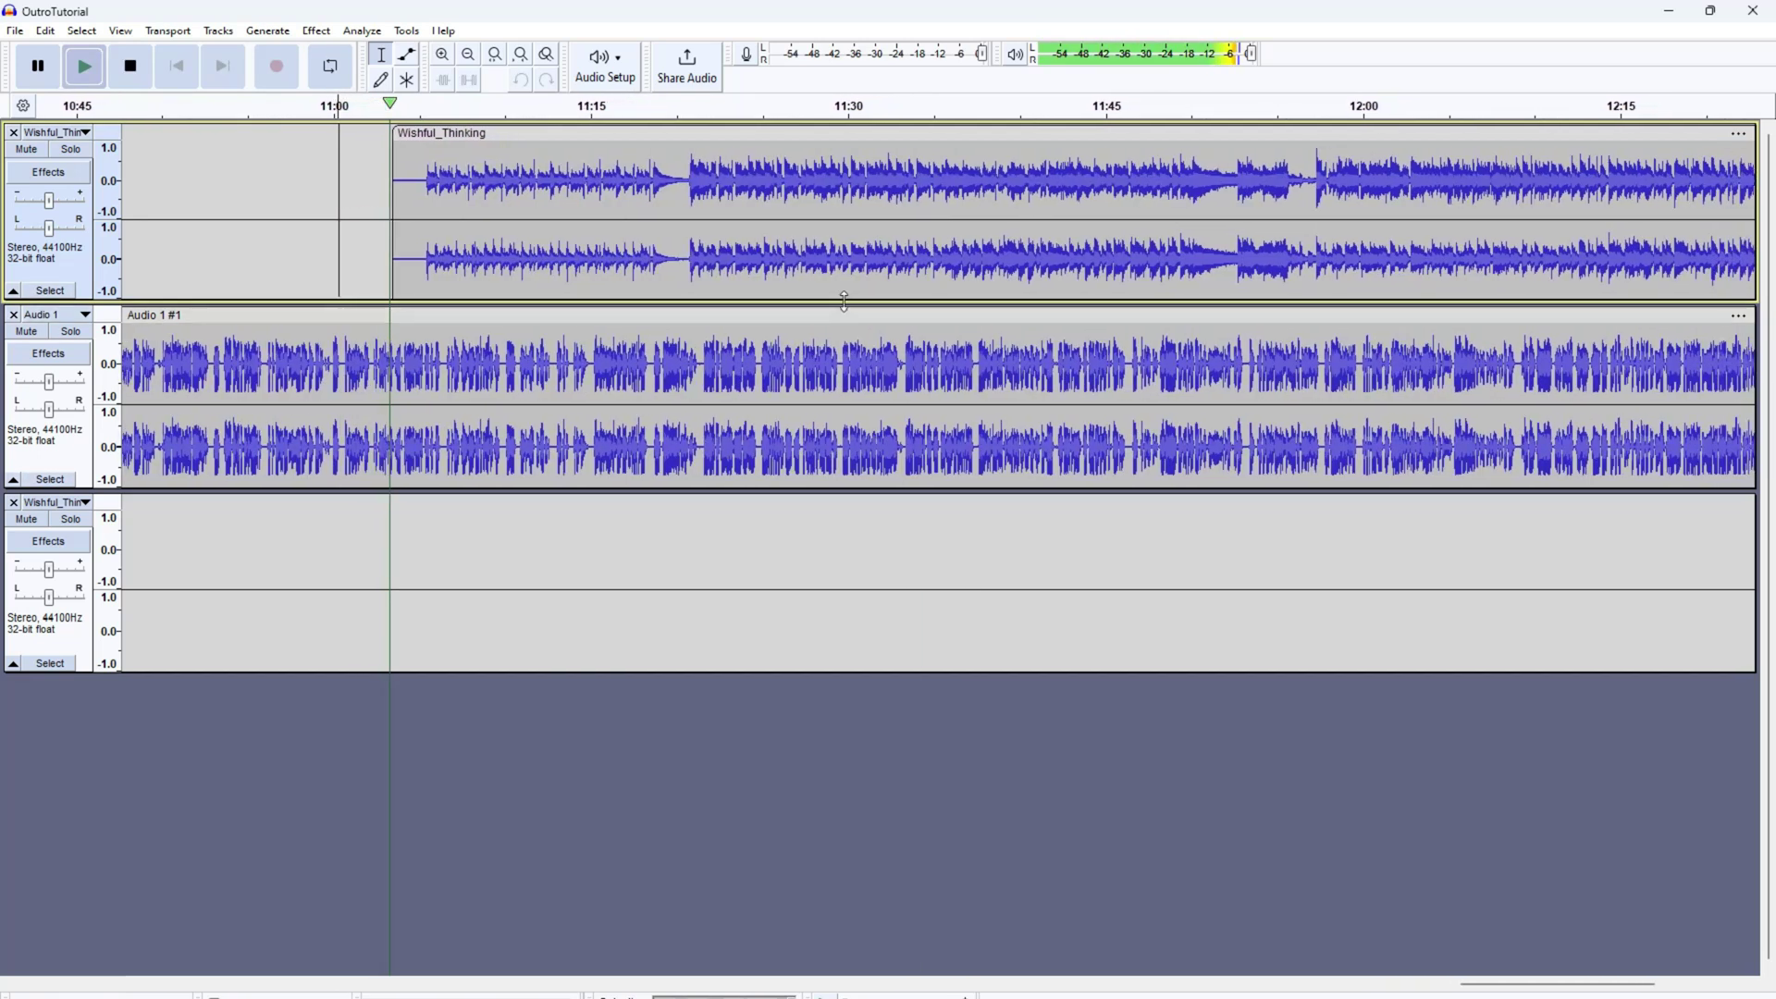
key(space)
Step: Play the voice from about 11:14 with the music clip moved aside, and realign the clip's start to that point
drag(690, 134, 1160, 134)
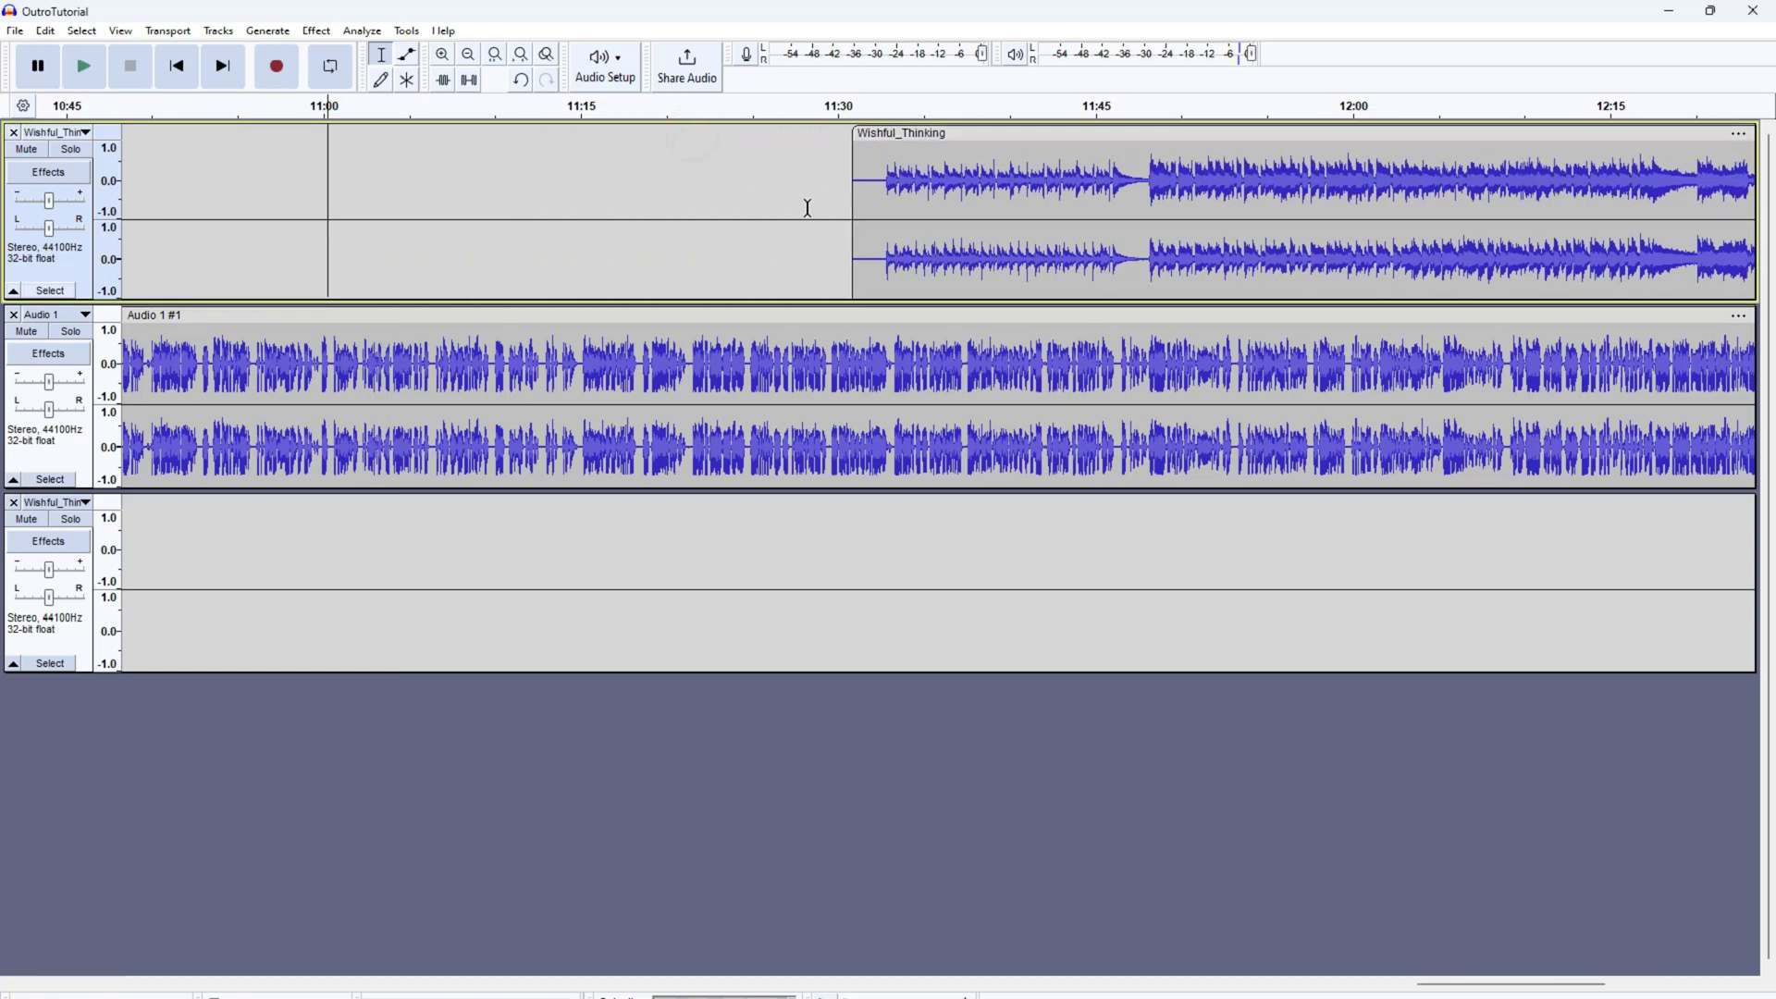
click(569, 175)
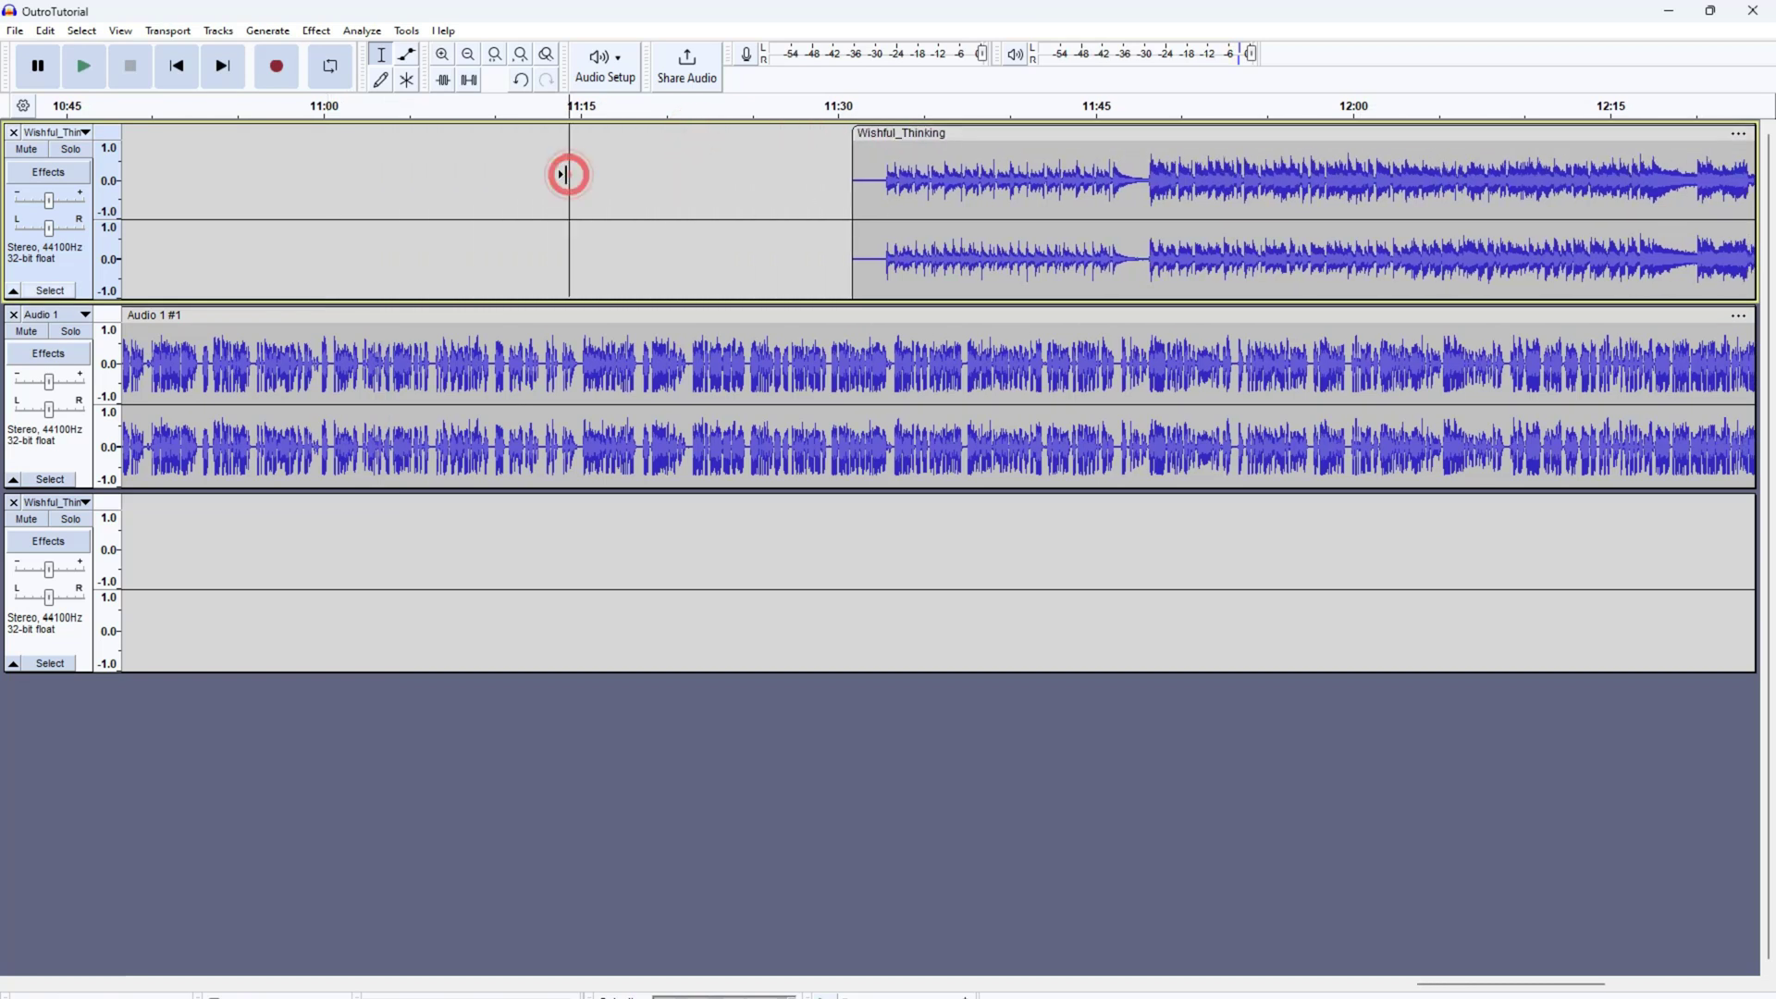
key(space)
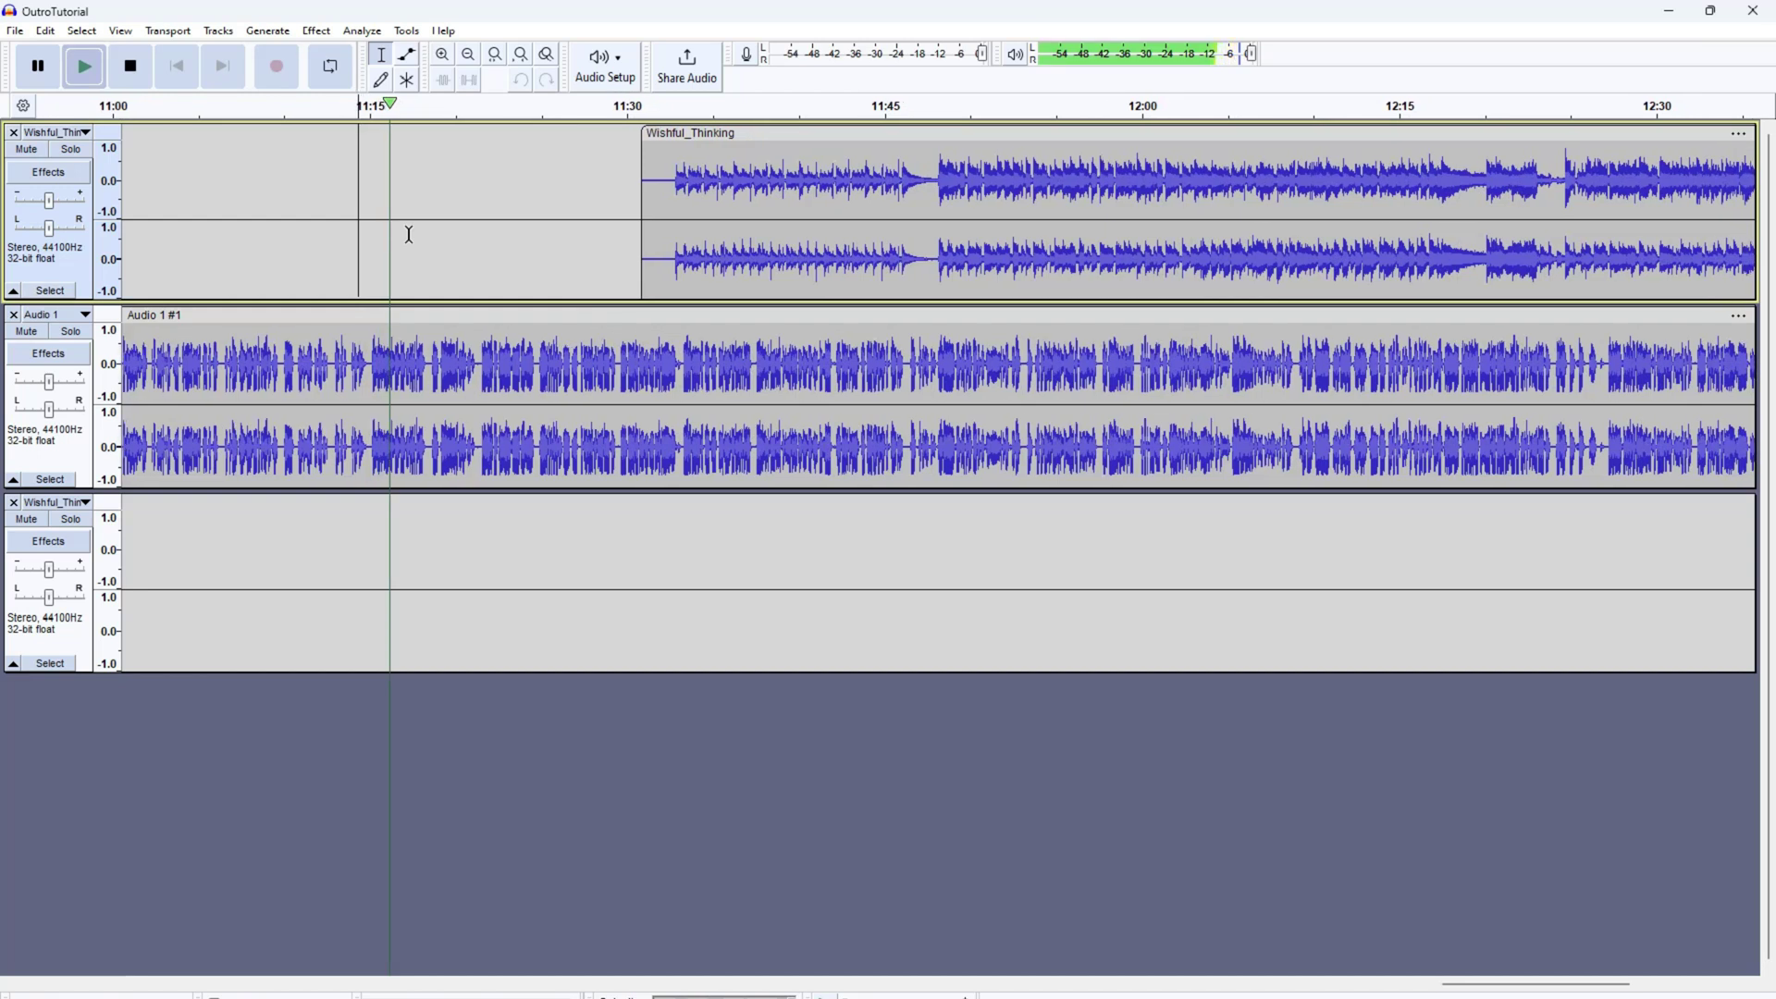
key(space)
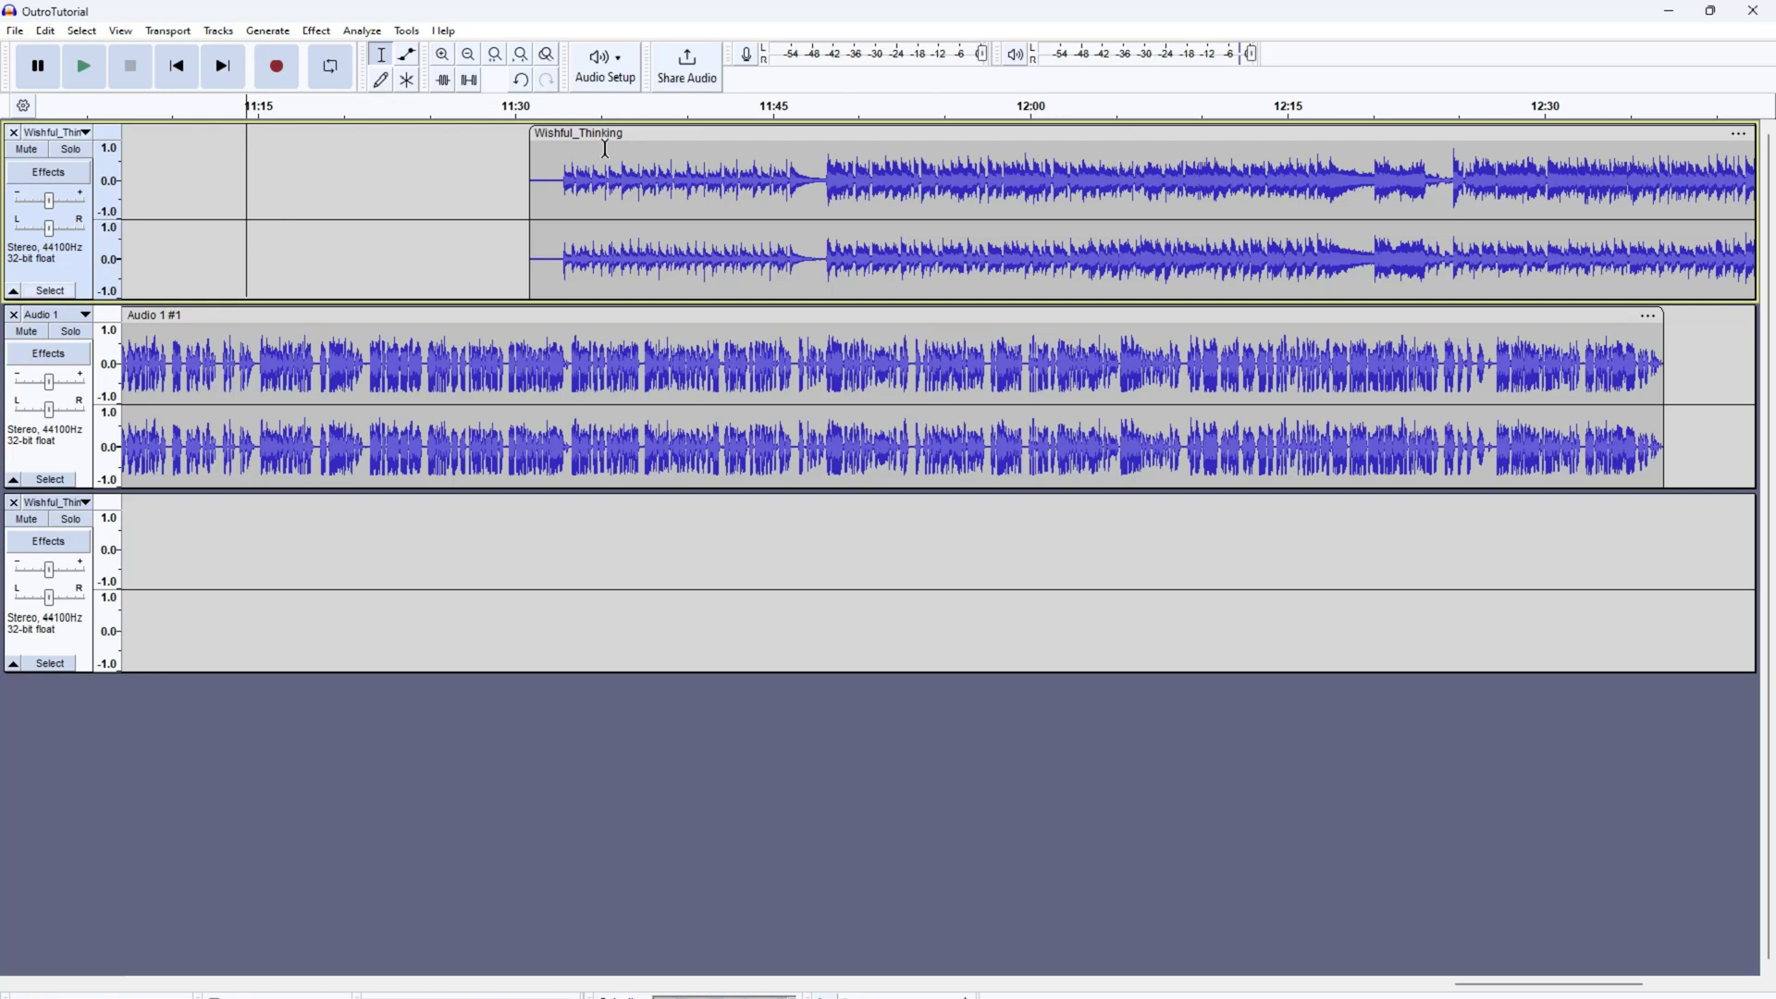
drag(602, 146, 317, 148)
Step: Play the project from just before the music clip to check where the outro music enters
click(232, 170)
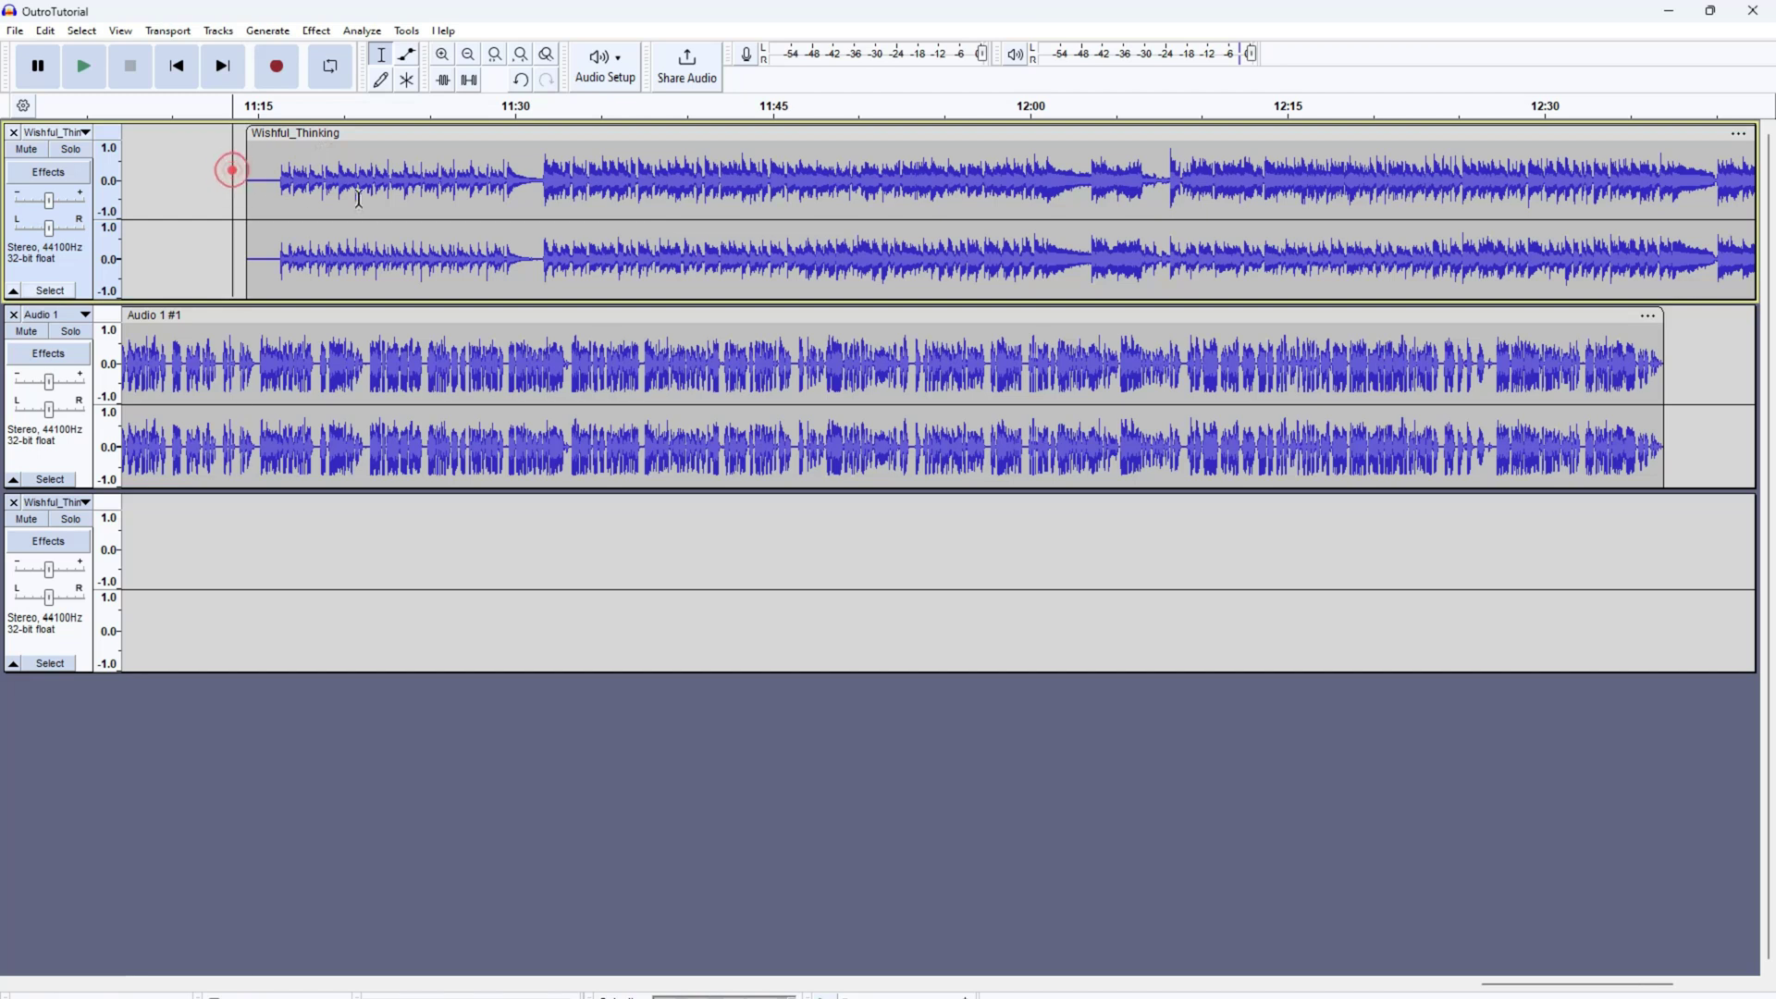
key(space)
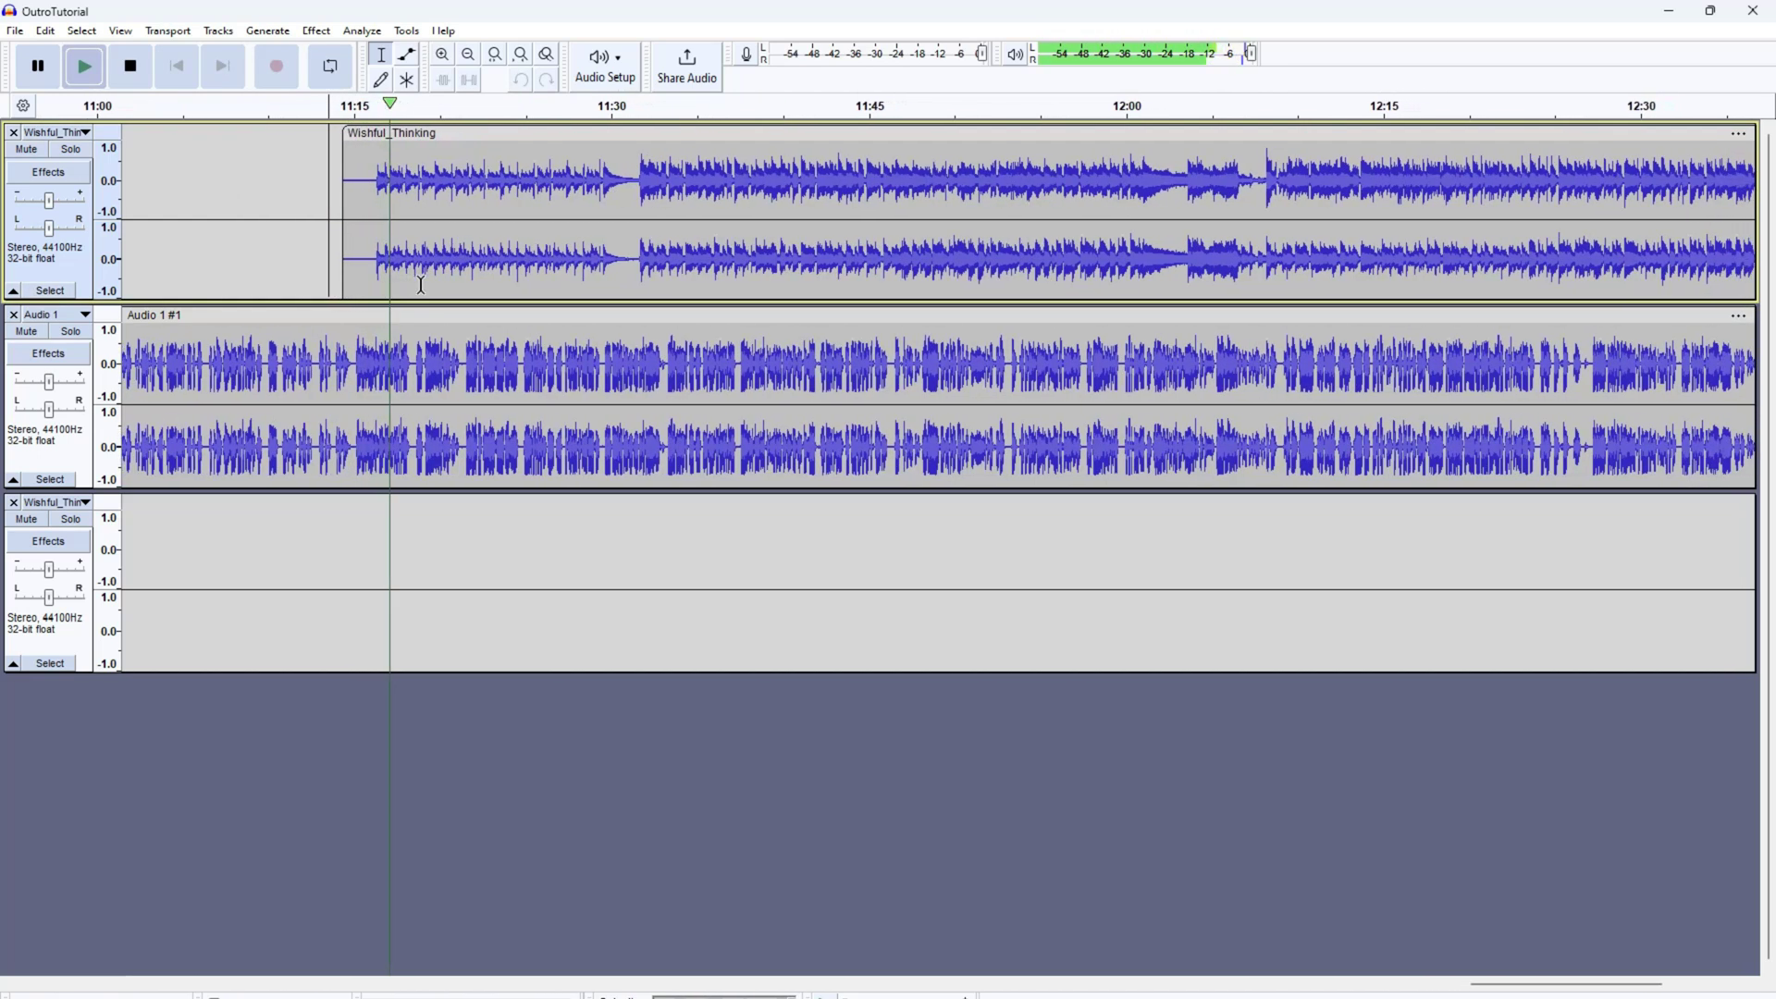
key(space)
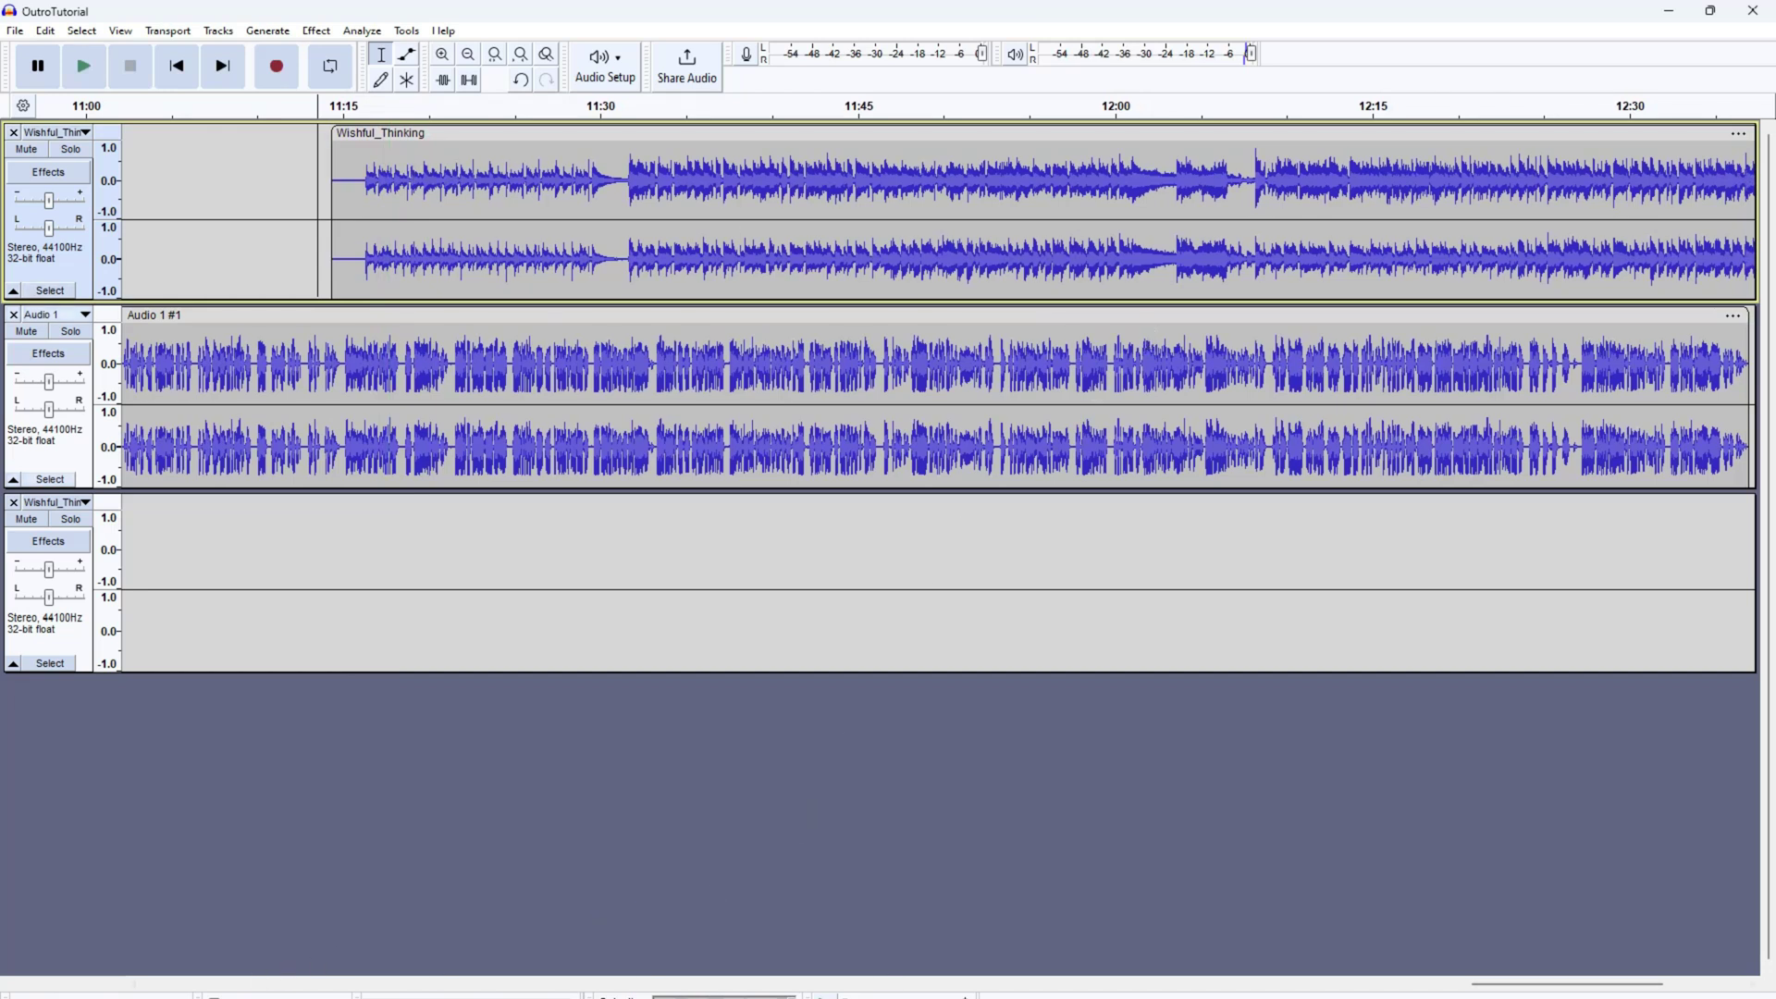
Step: Apply Auto Duck to the top Wishful_Thinking music track with a duck amount of -16 dB
mouse_move(1613, 985)
mouse_down()
mouse_move(1646, 991)
mouse_move(1605, 990)
mouse_up()
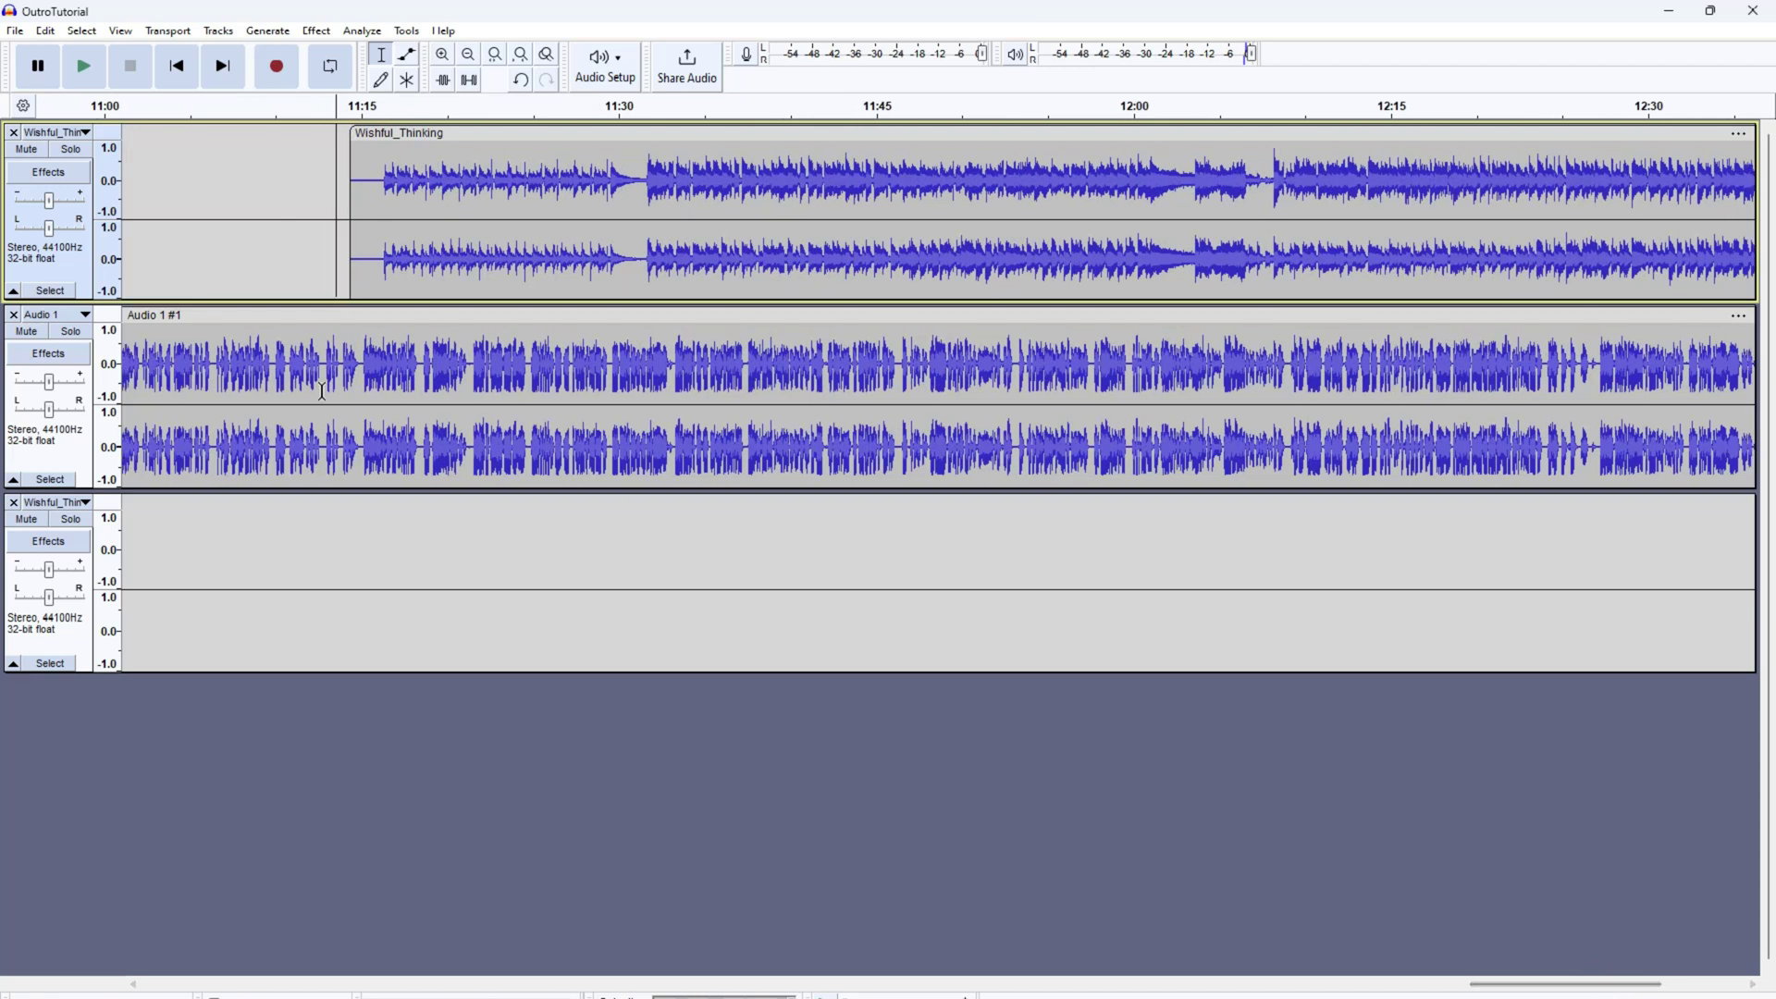
click(67, 259)
click(313, 30)
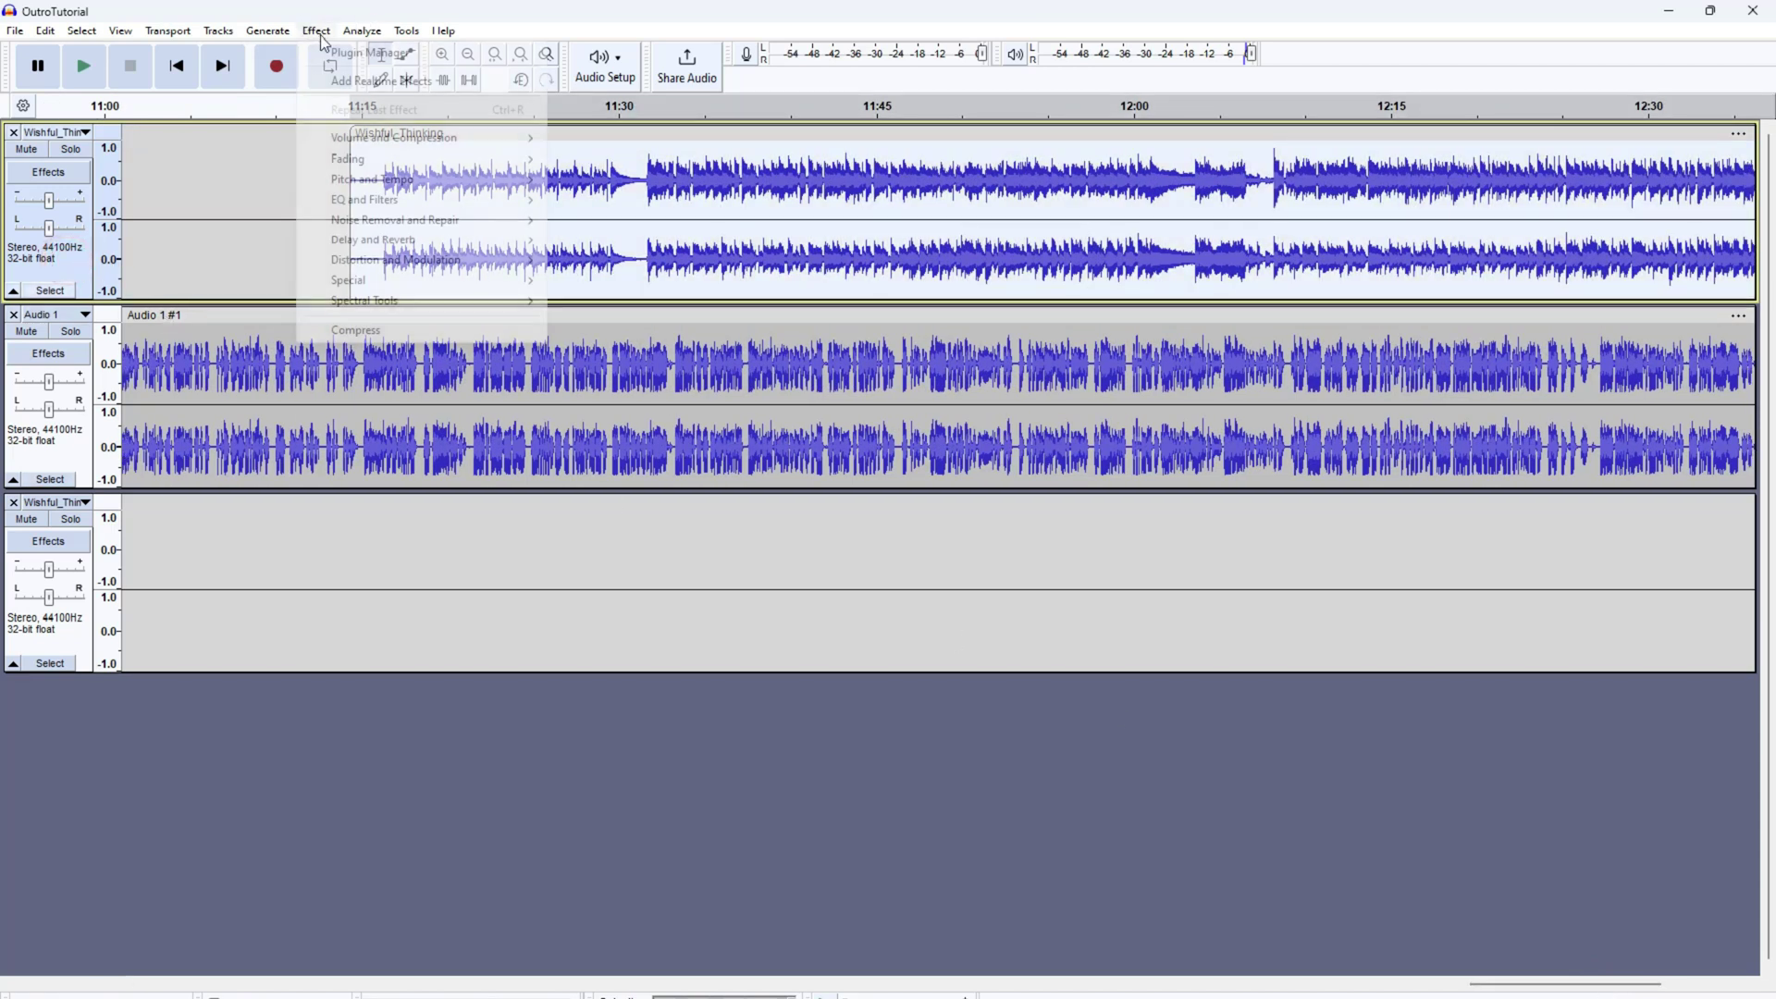
mouse_move(425, 160)
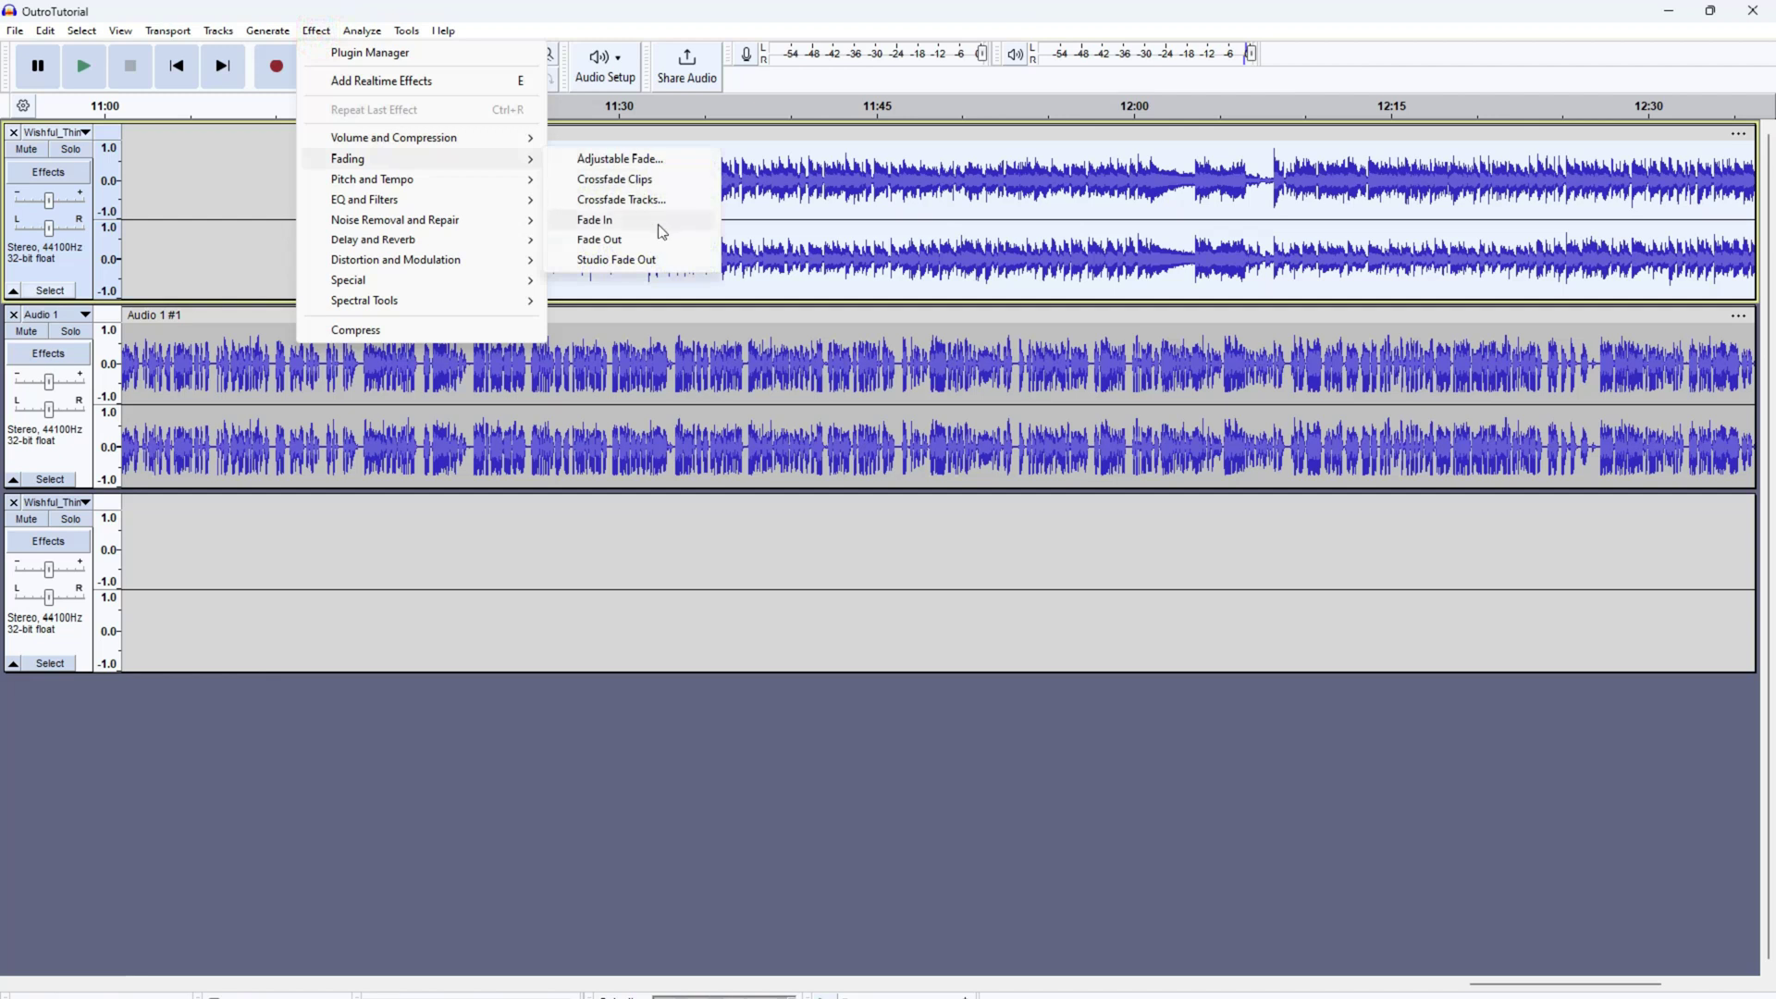
mouse_move(484, 137)
click(620, 163)
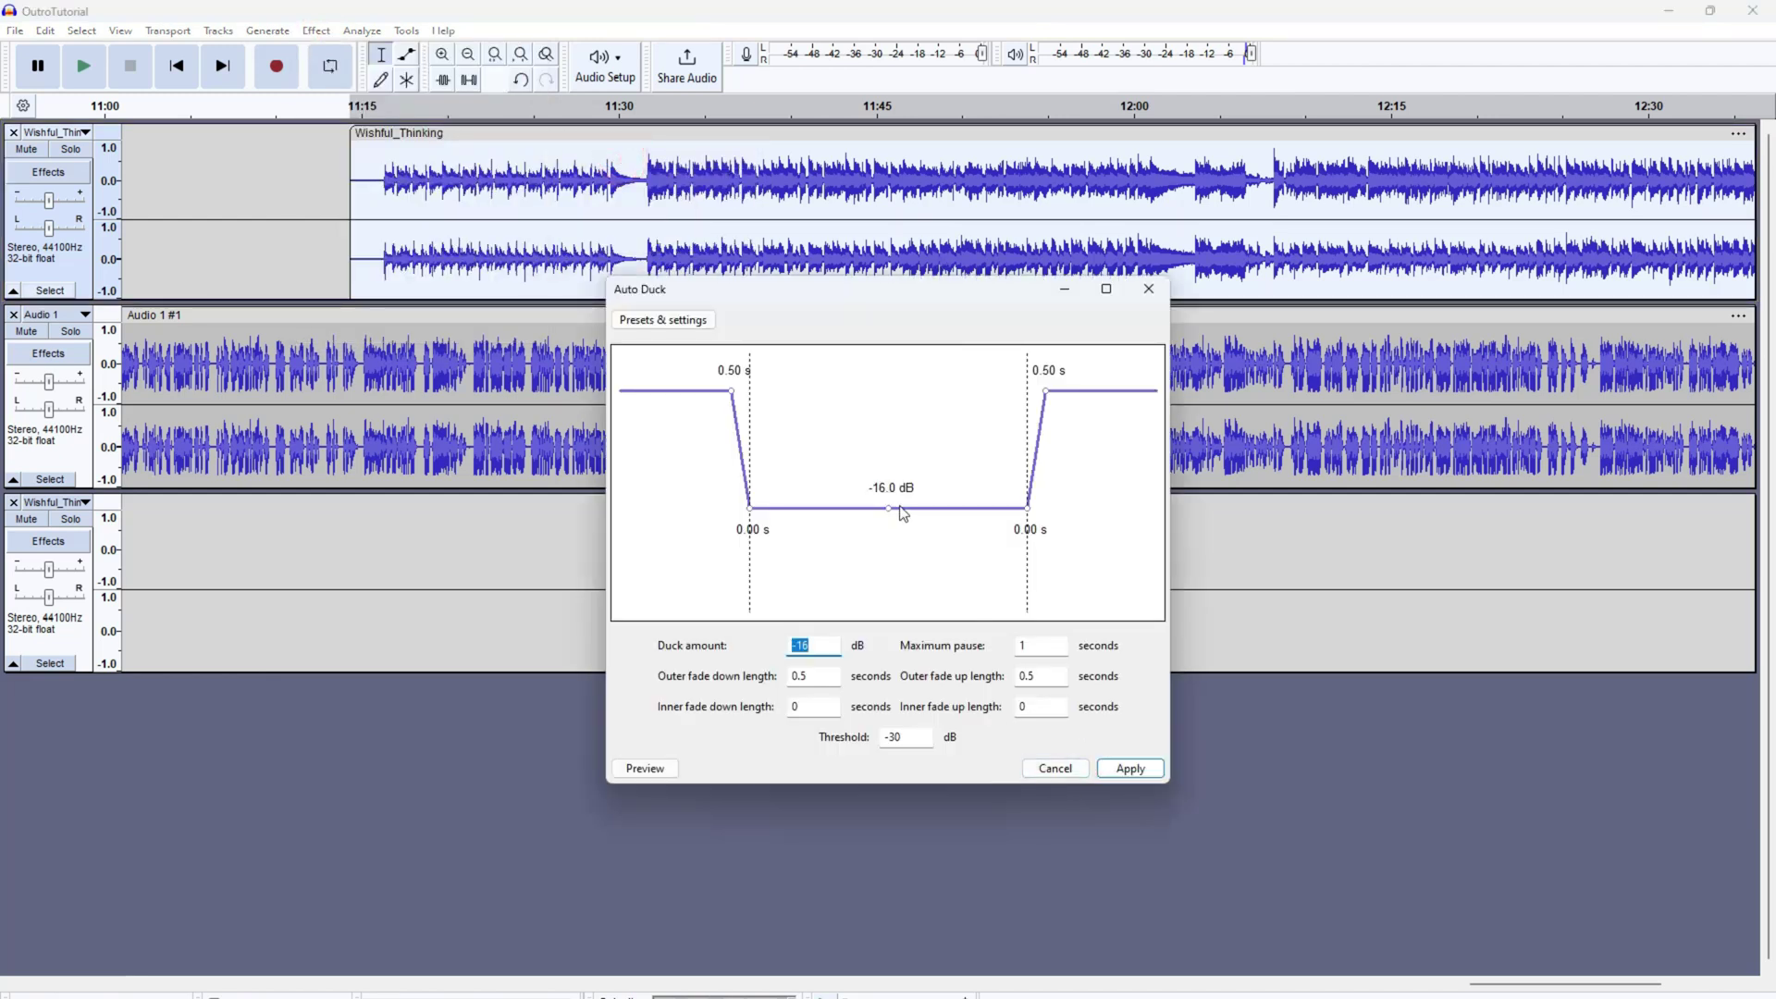
click(1143, 777)
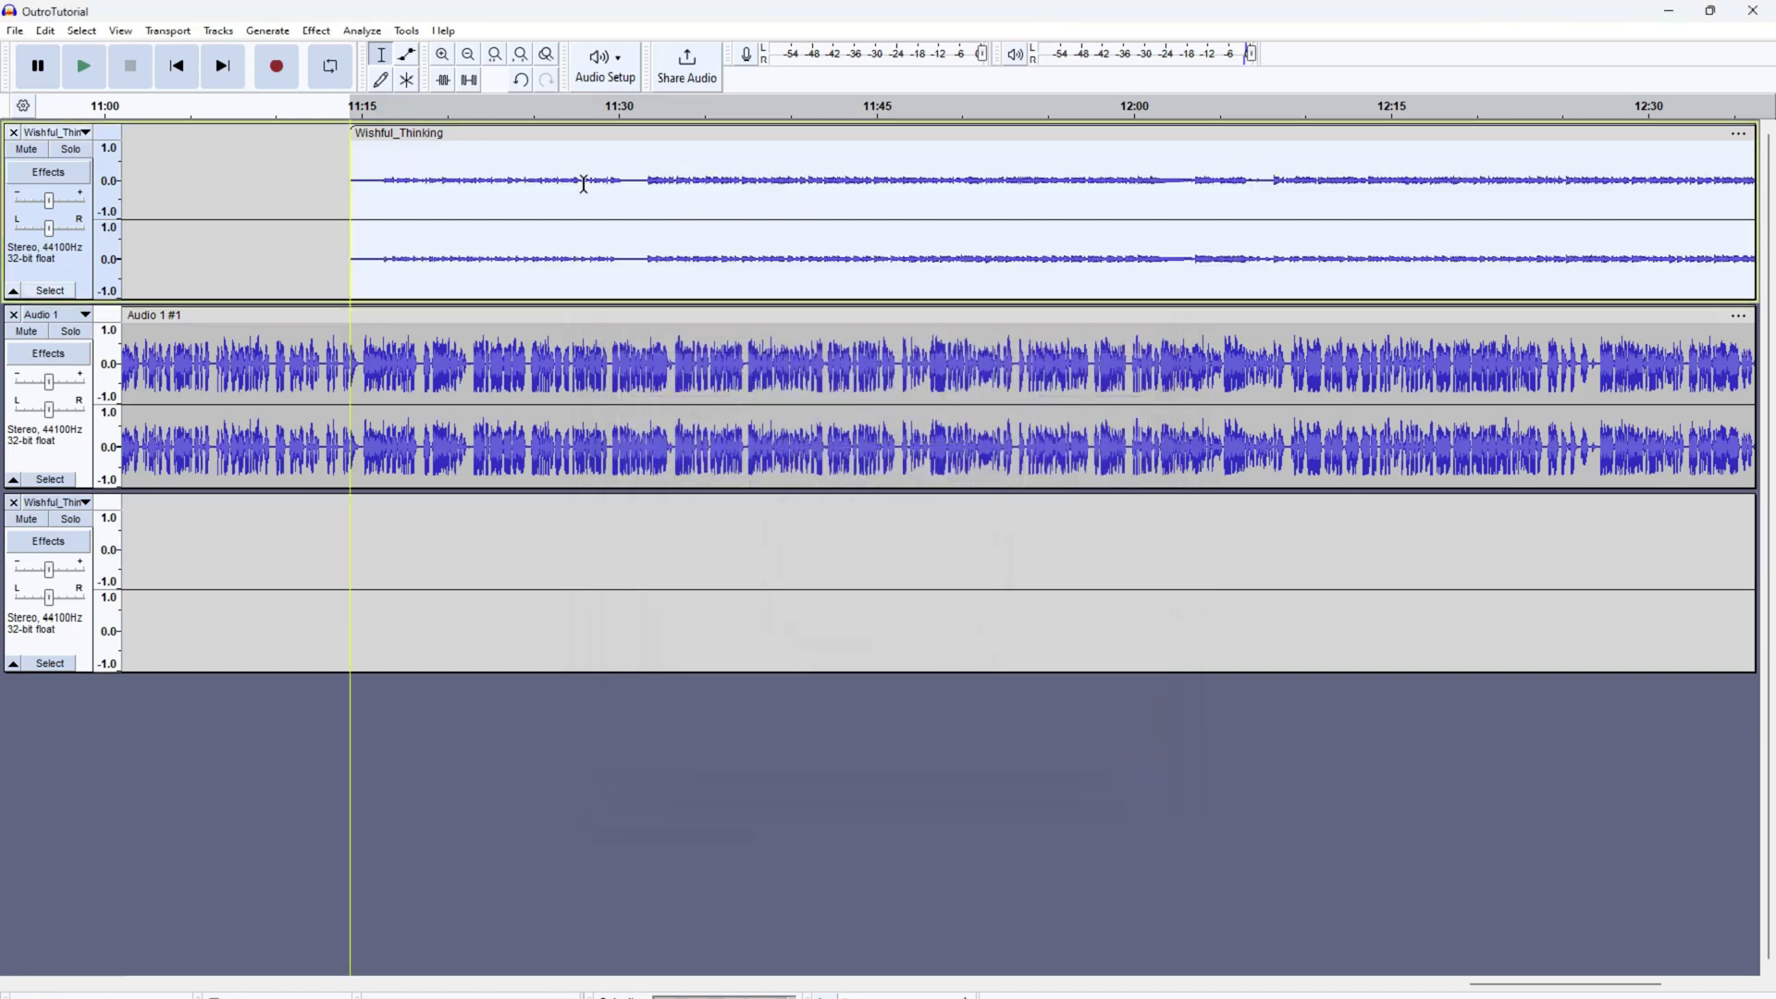
Step: Play the project from about 11:14 to hear the ducked music beneath the speech
click(344, 148)
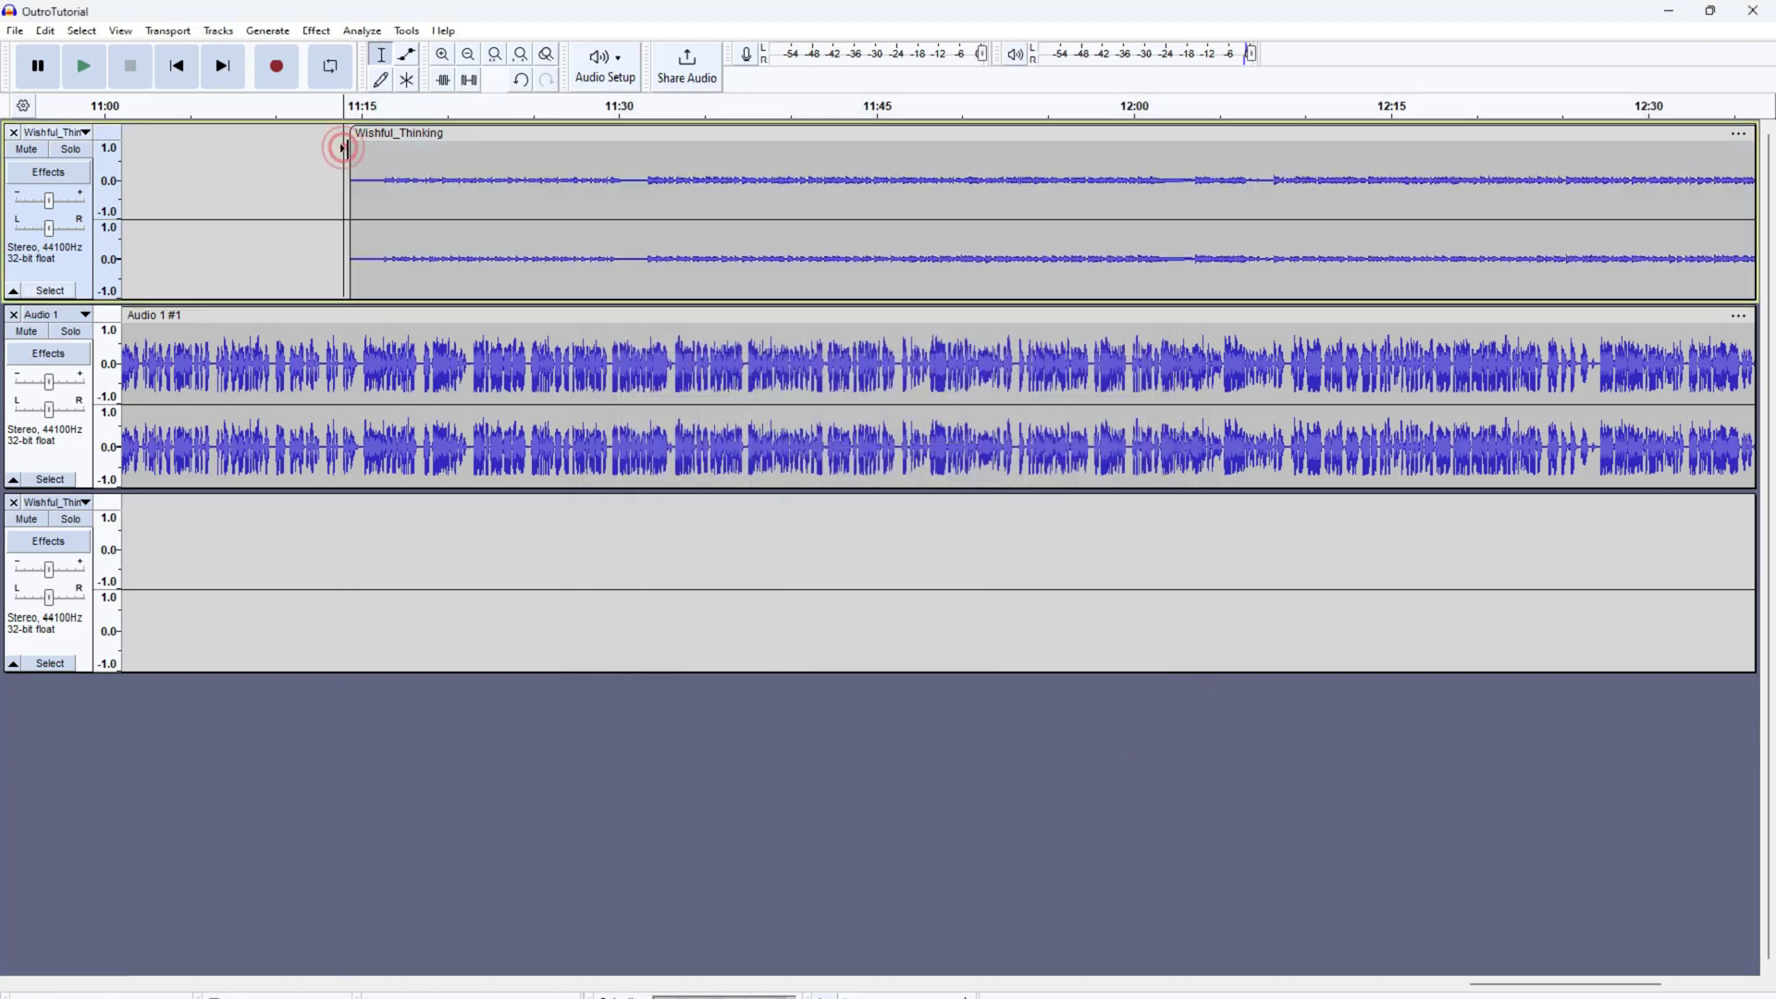
key(space)
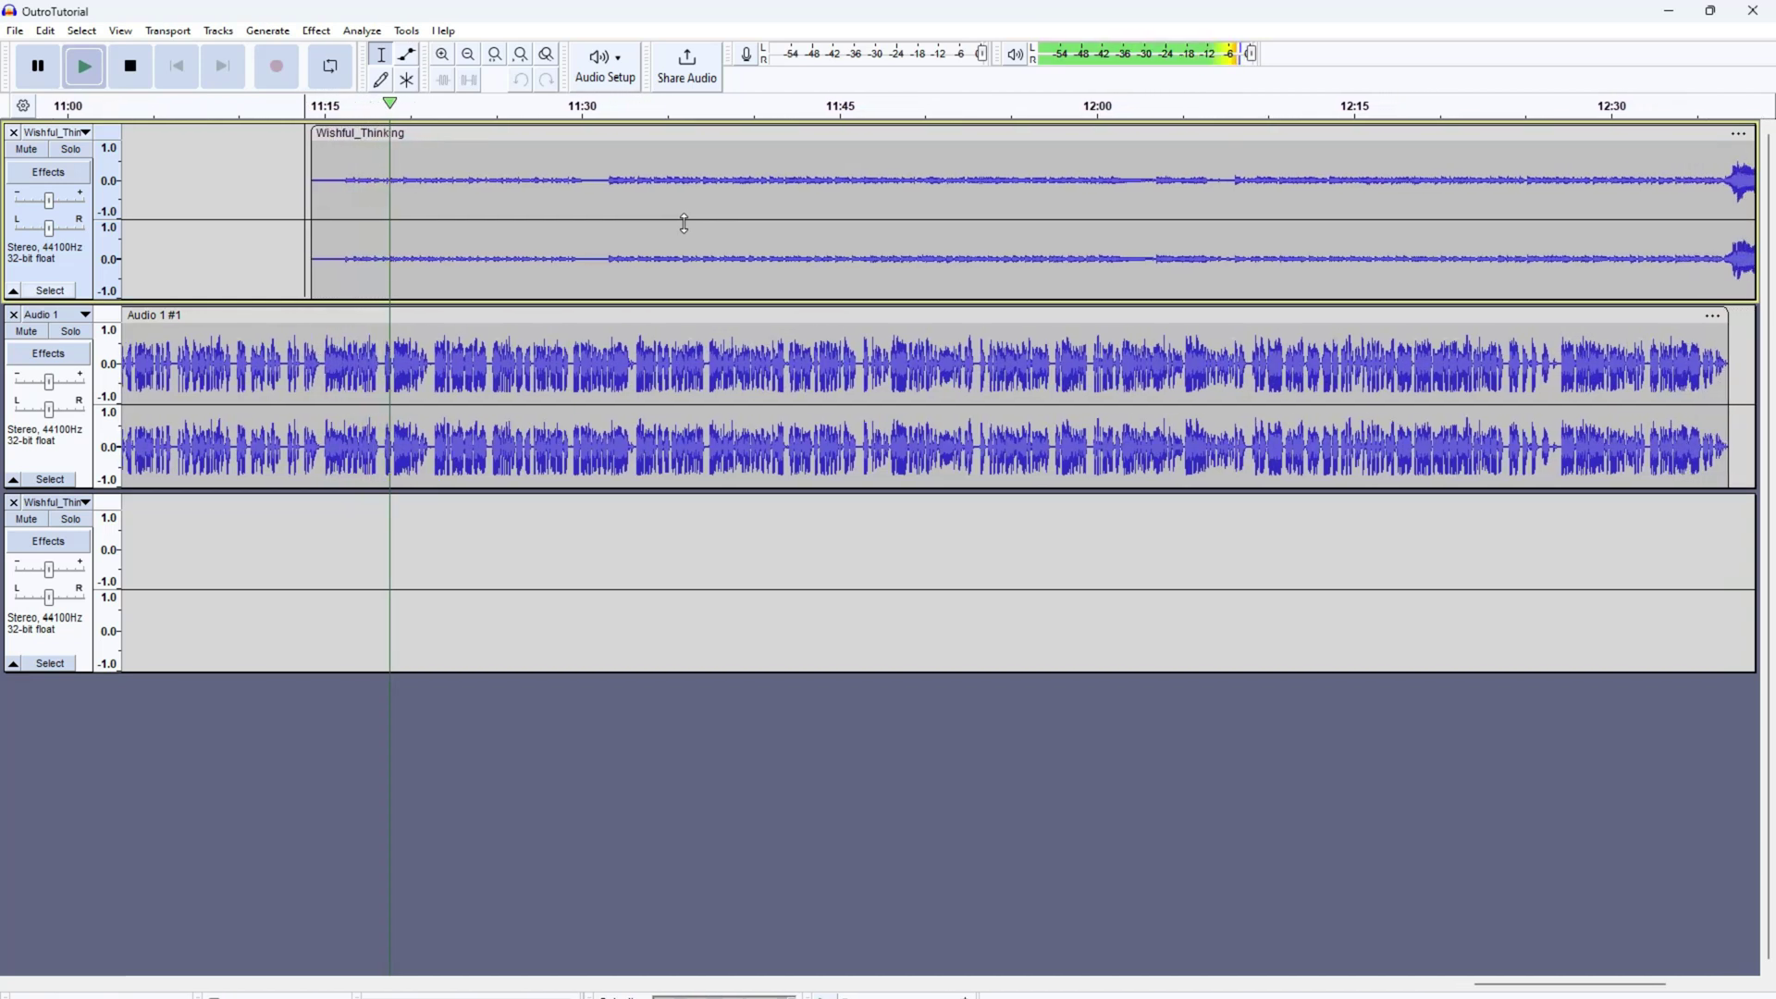
key(space)
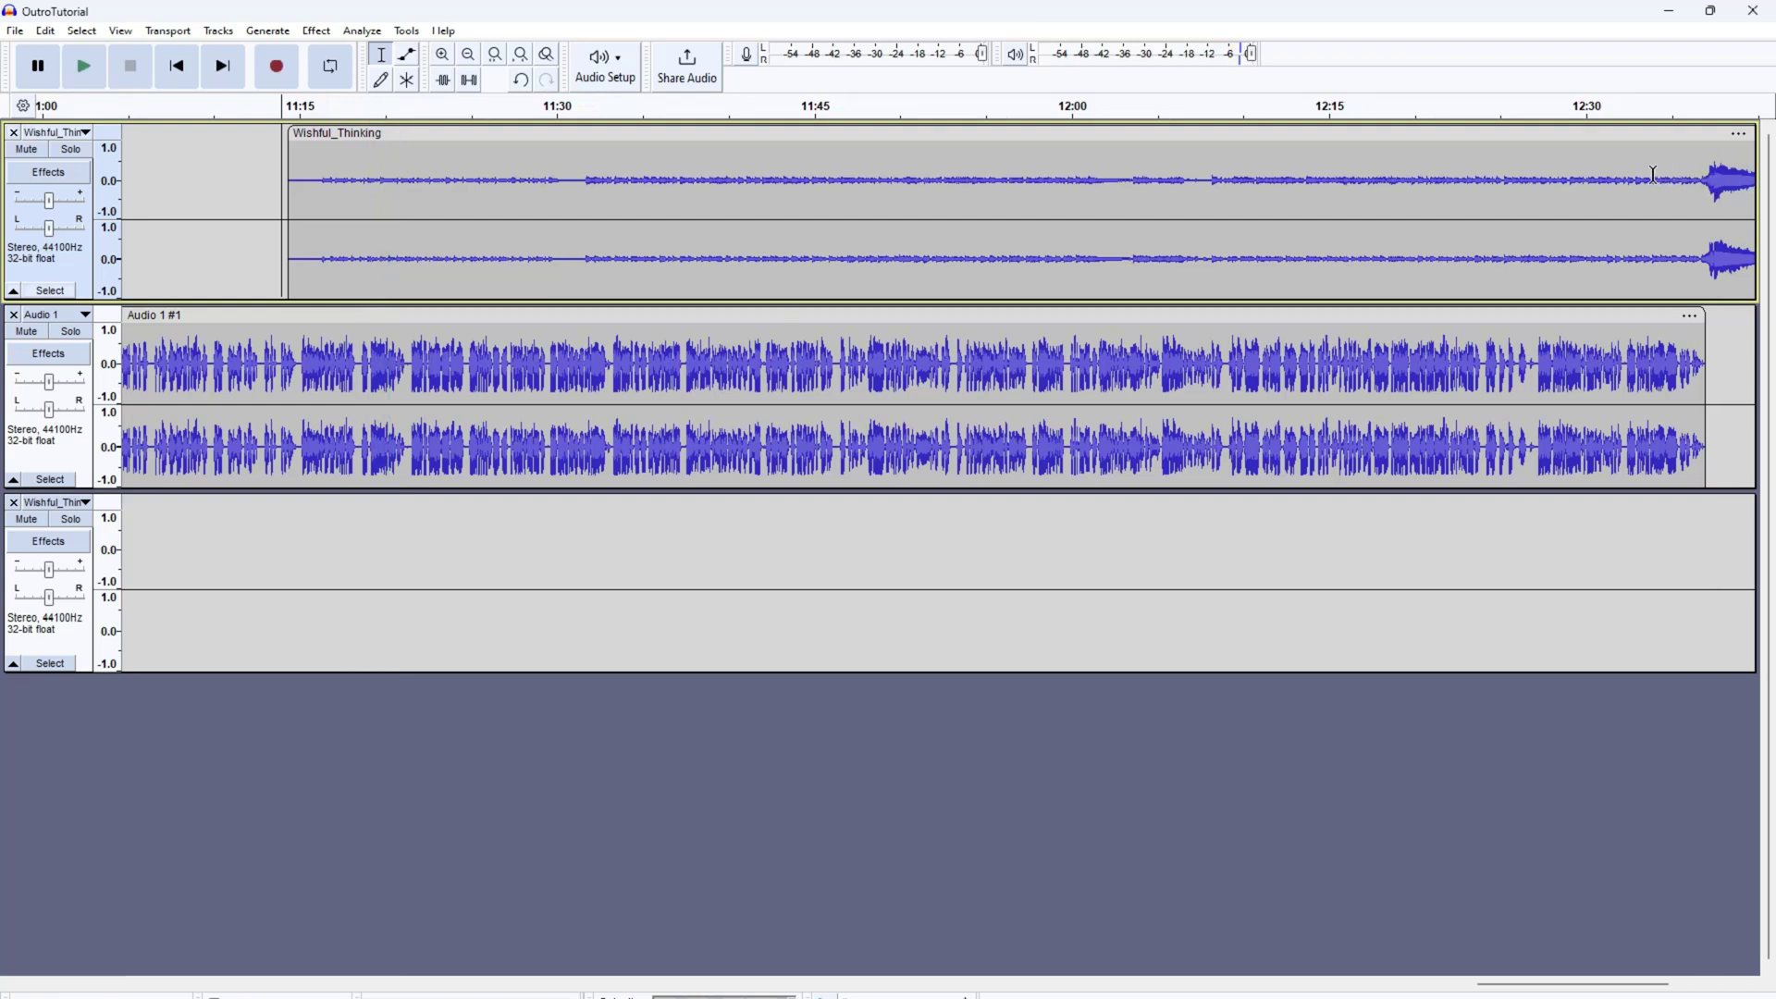
Step: Play the project from about 12:35 to hear the music as the voice ends
click(1670, 162)
key(space)
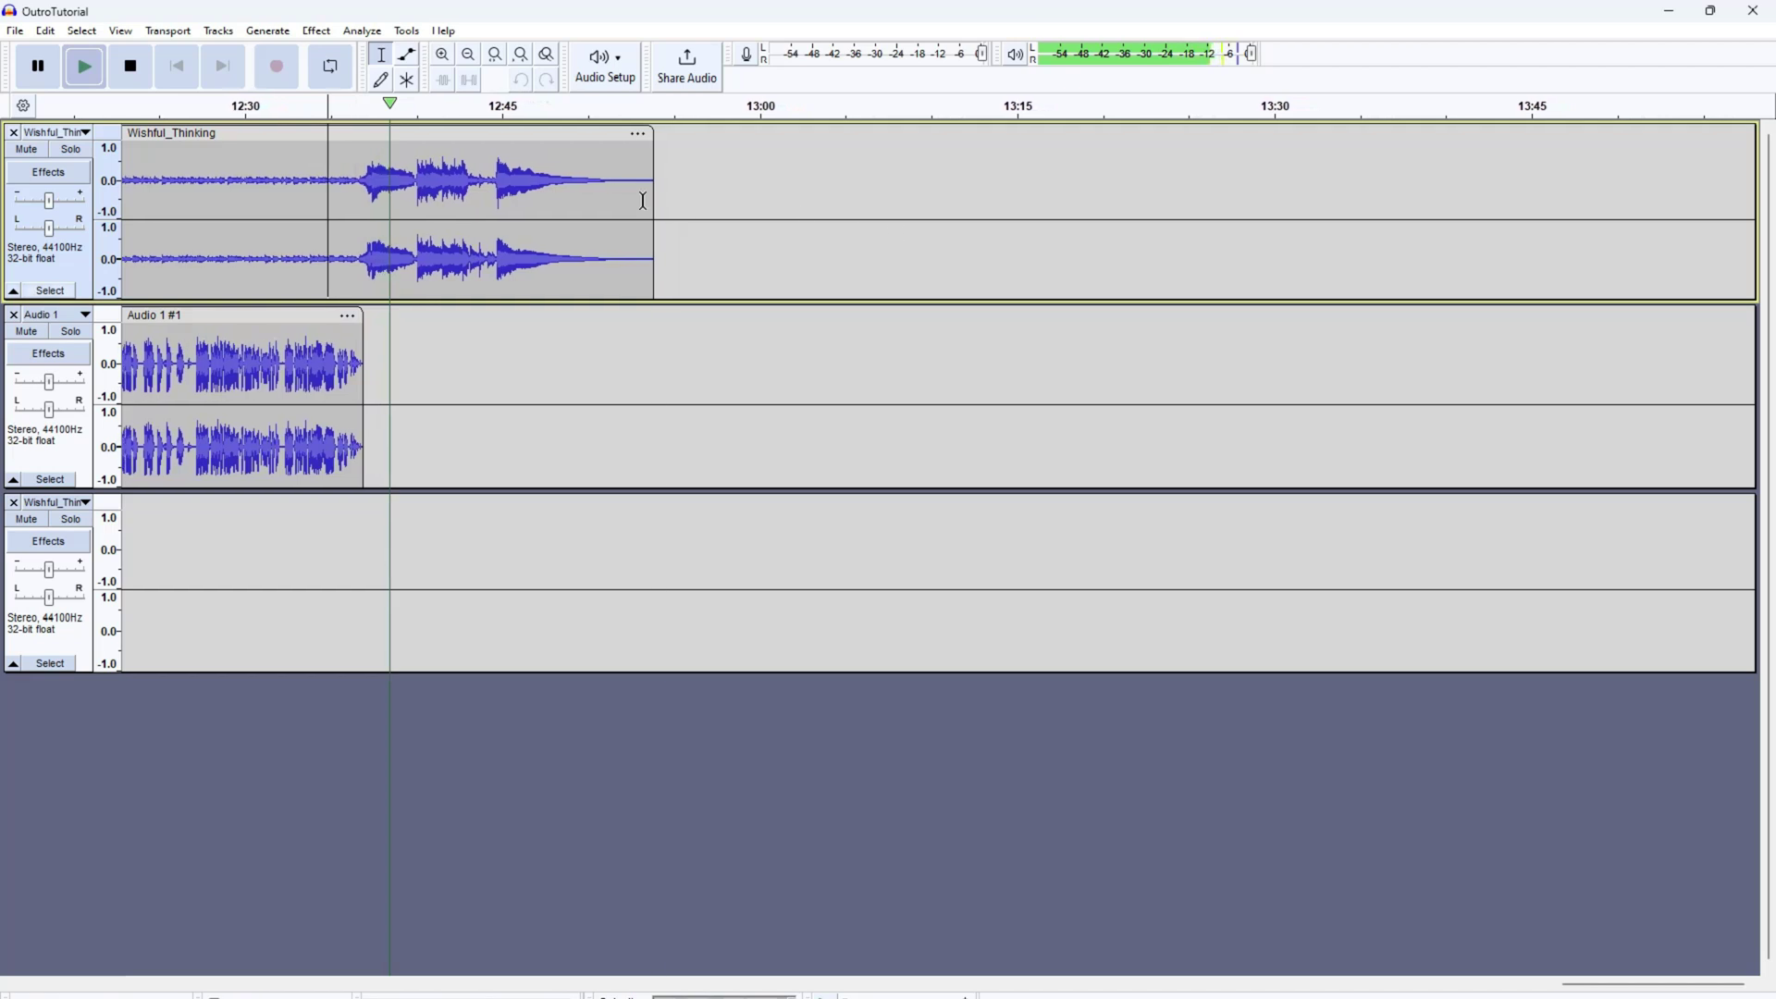
key(space)
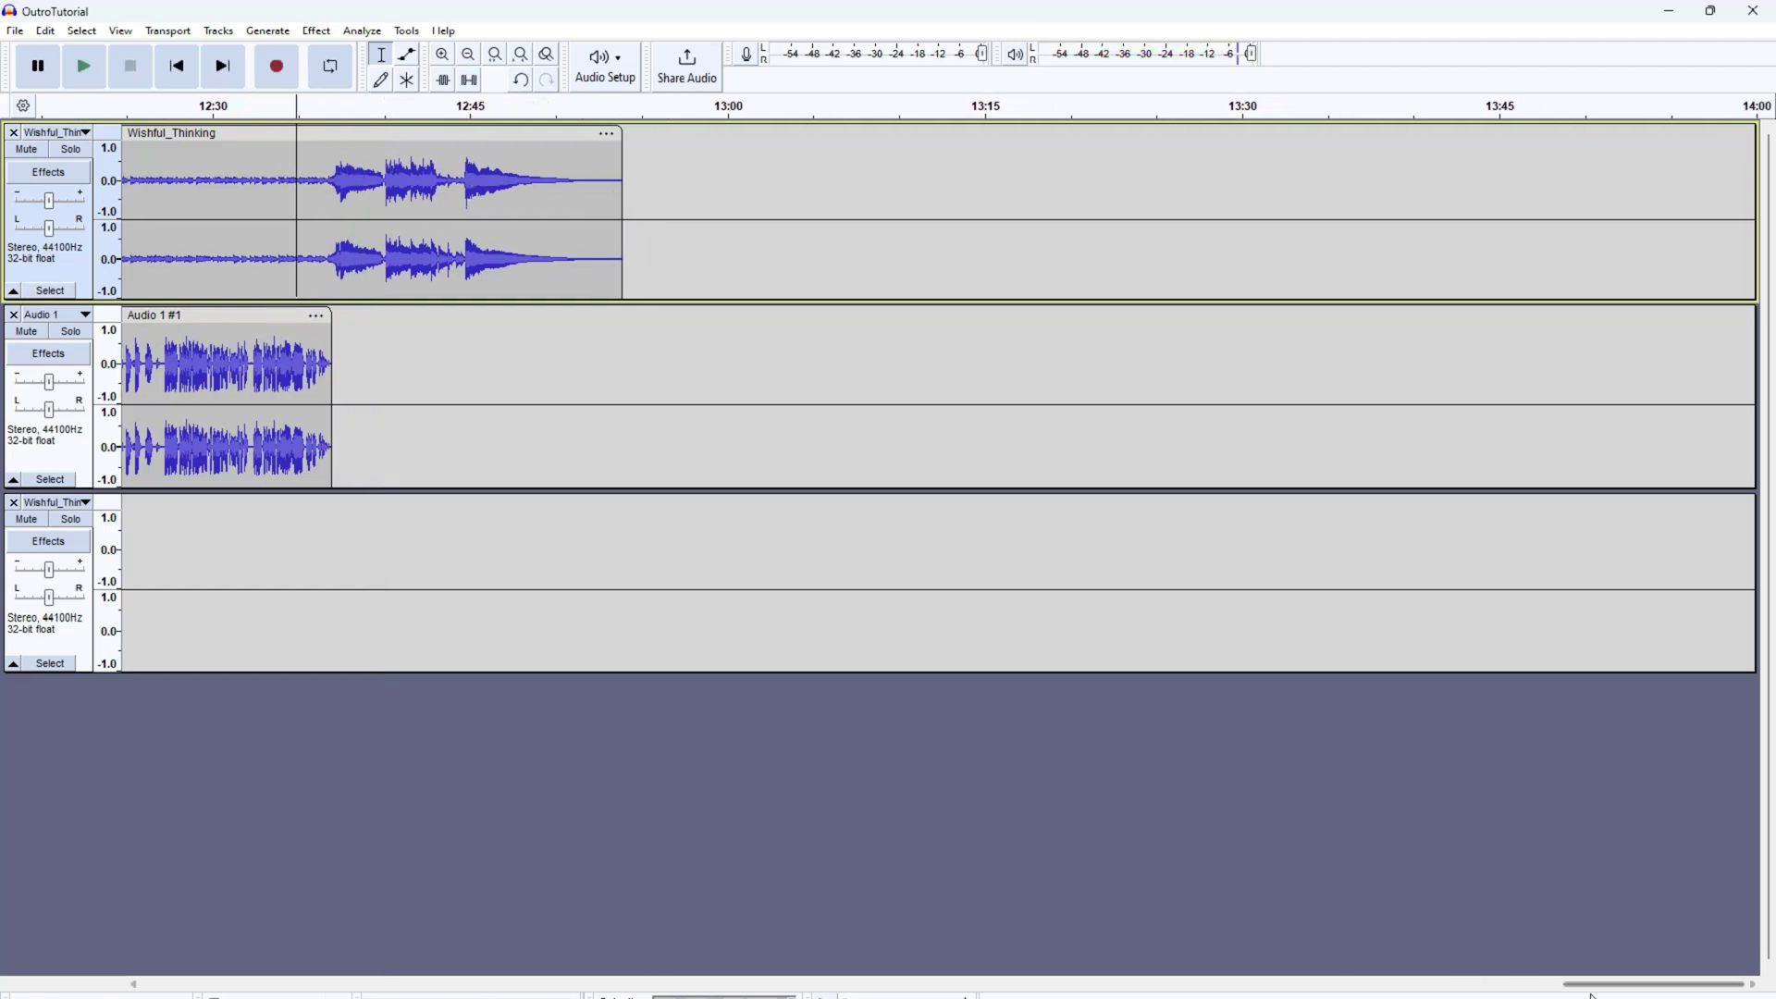
drag(1630, 990, 1329, 987)
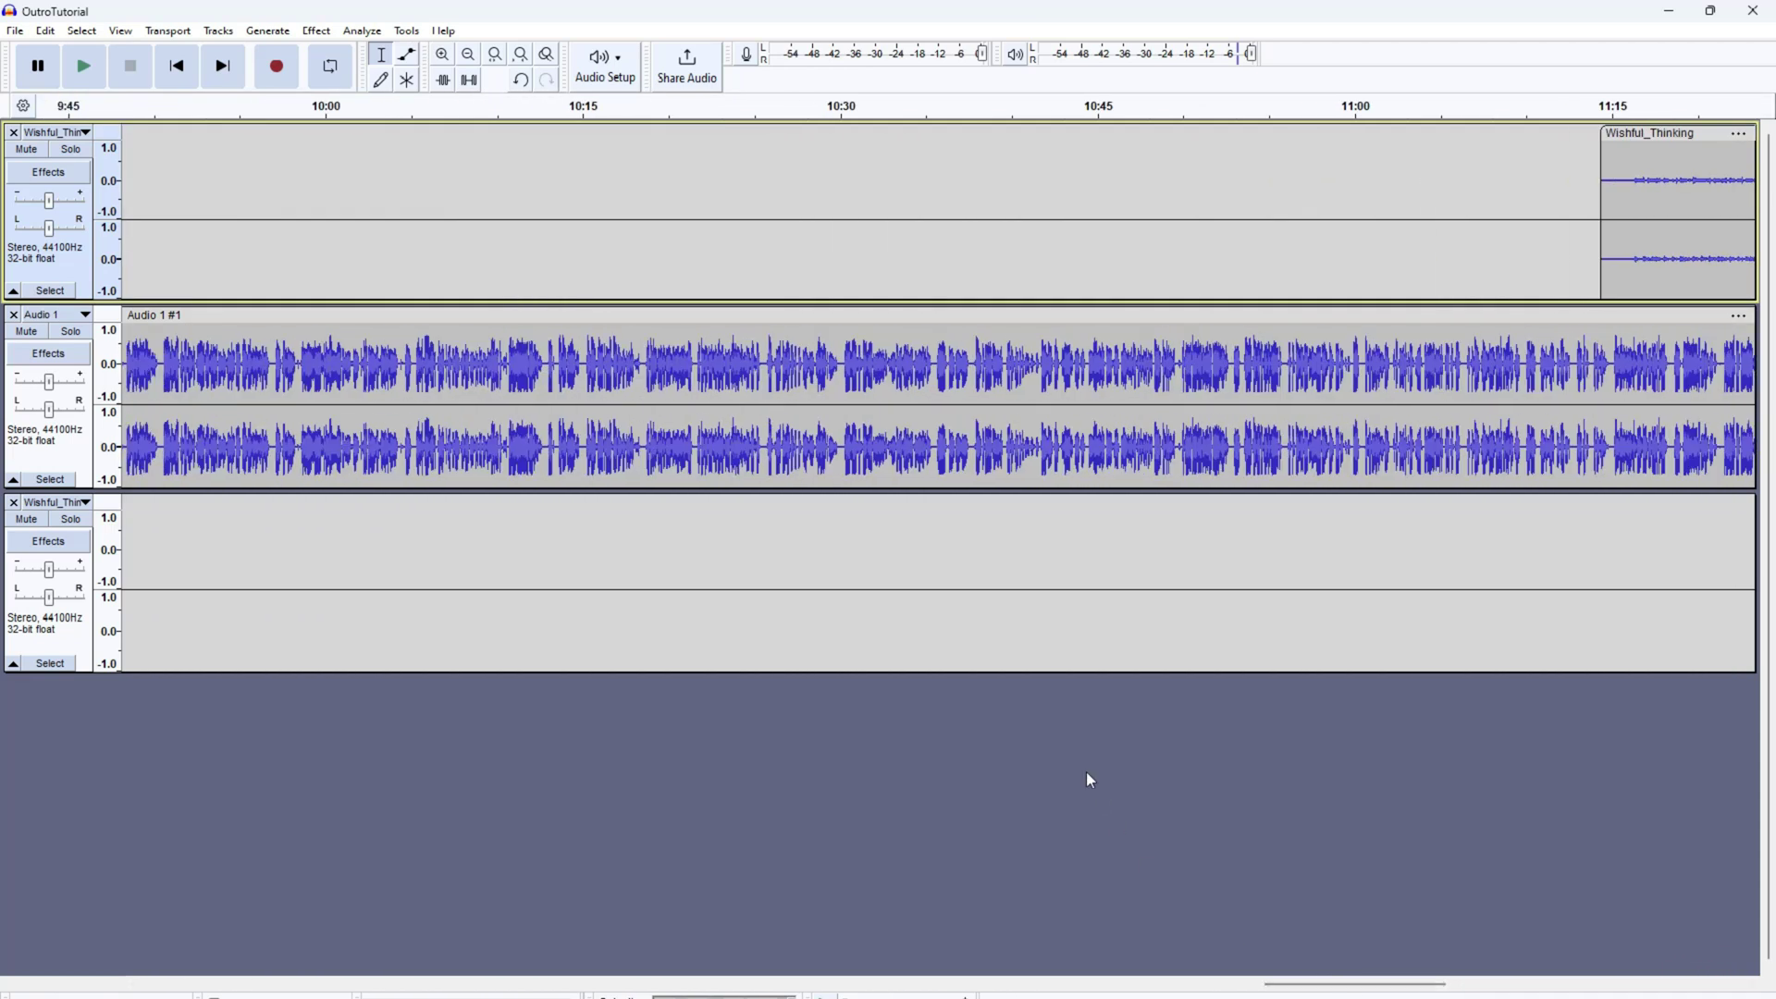